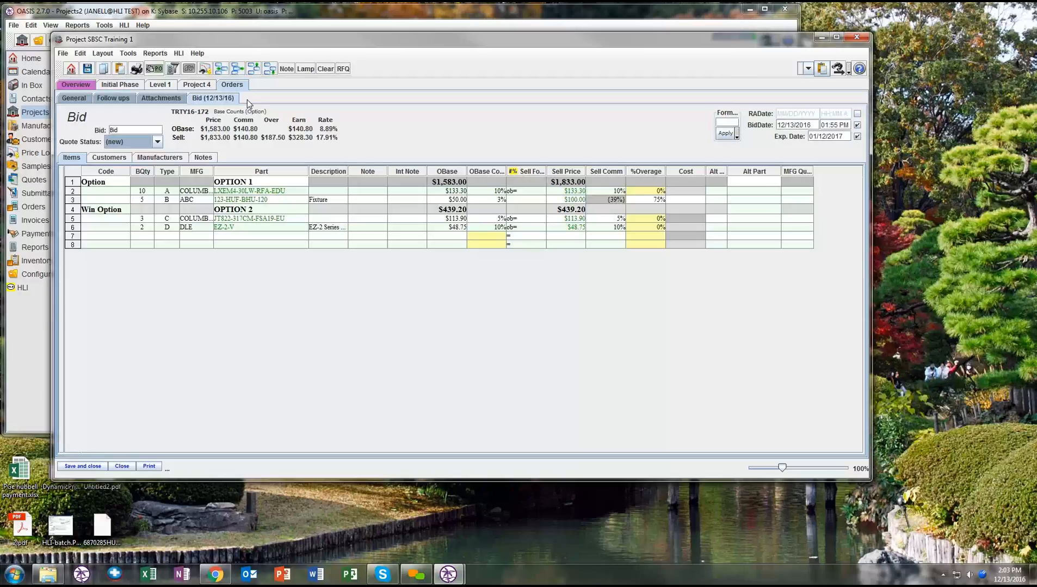
# - Set the Ingen Software customer's status on the bid to Contractors ETC as the winning contractor
pyautogui.click(110, 158)
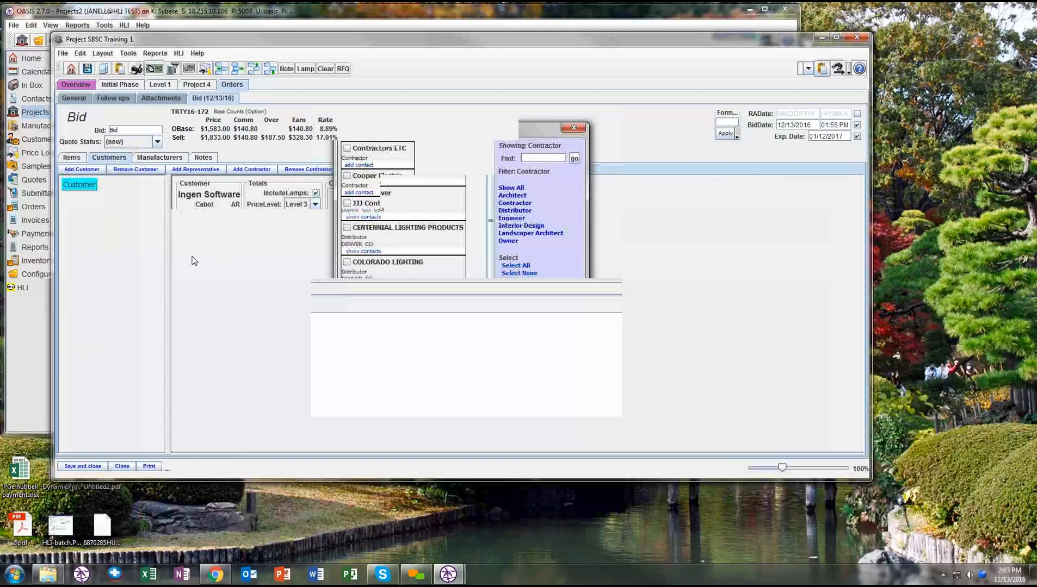
pyautogui.click(239, 240)
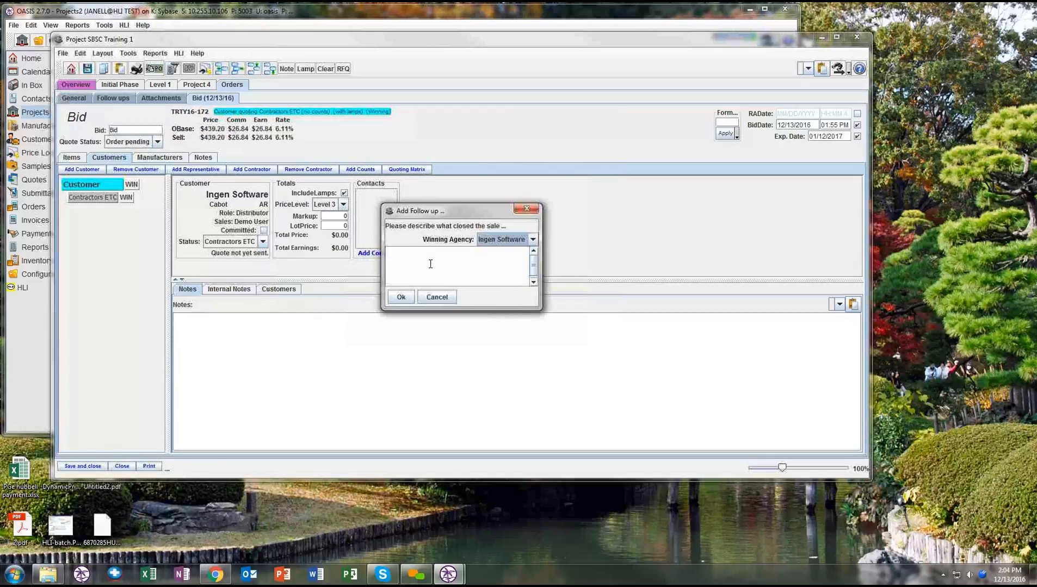
# - Record the follow-up note "notes for winning the job" with Ingen Software as the winning agency
pyautogui.click(430, 264)
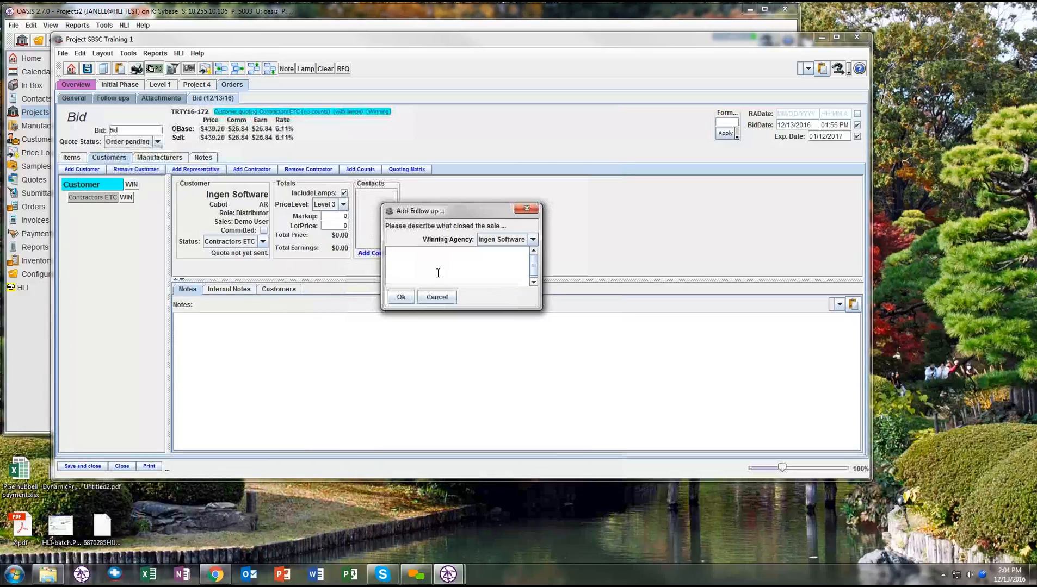
pyautogui.click(515, 243)
pyautogui.click(438, 253)
pyautogui.write('notes for winning the pr')
pyautogui.press('BackSpace')
pyautogui.press('BackSpace')
pyautogui.write('job')
pyautogui.click(400, 300)
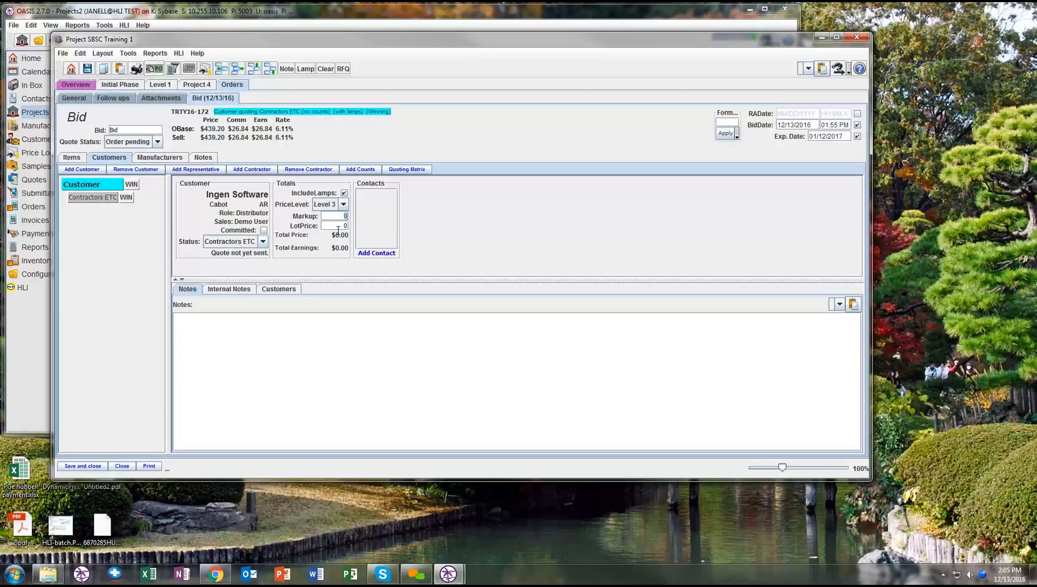
# - Set the bid customer's price level to Sell and return to the bid's items
pyautogui.click(78, 157)
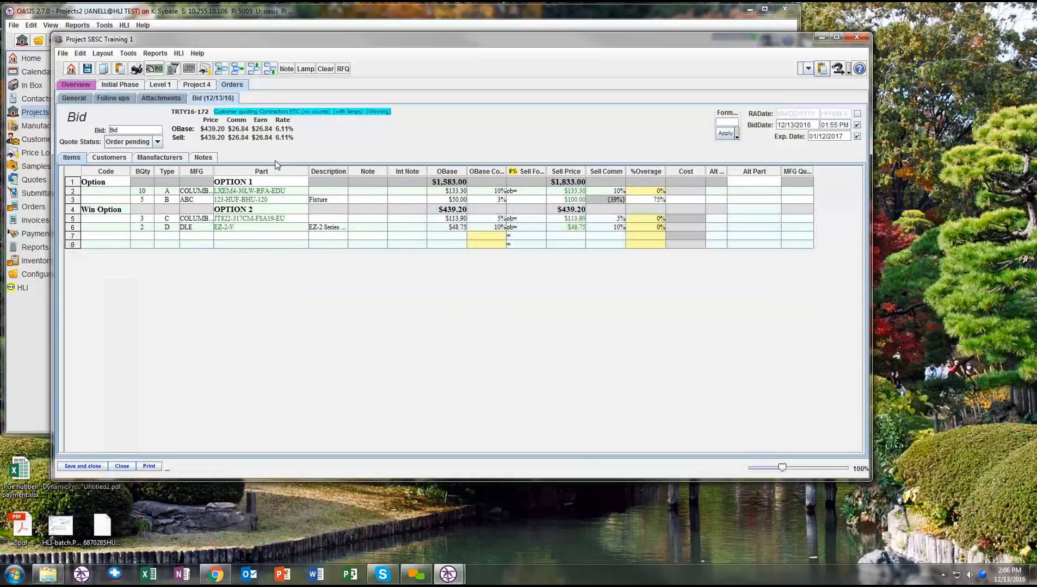
pyautogui.click(106, 161)
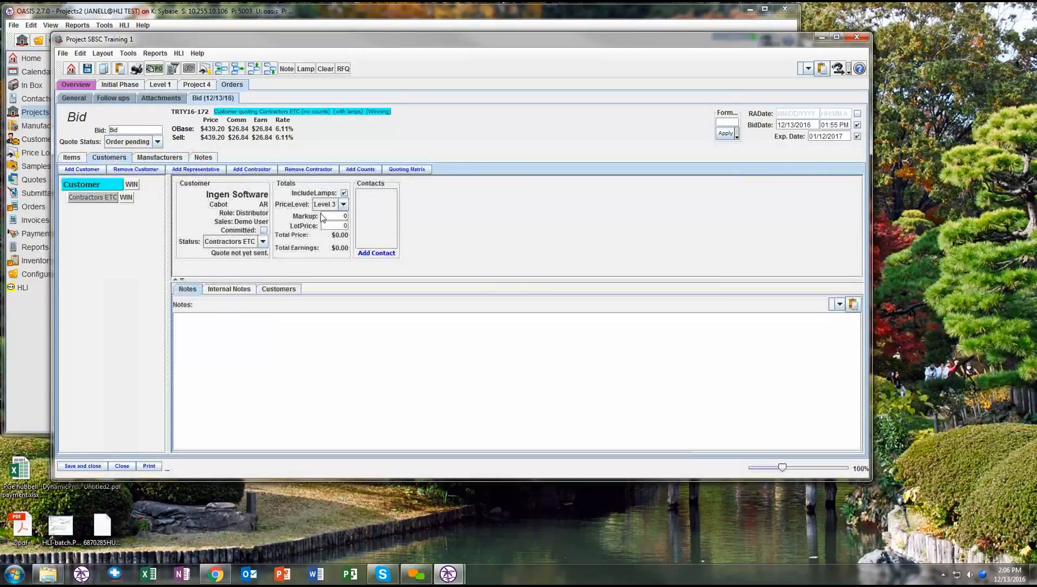
pyautogui.click(325, 205)
pyautogui.click(321, 215)
pyautogui.click(83, 158)
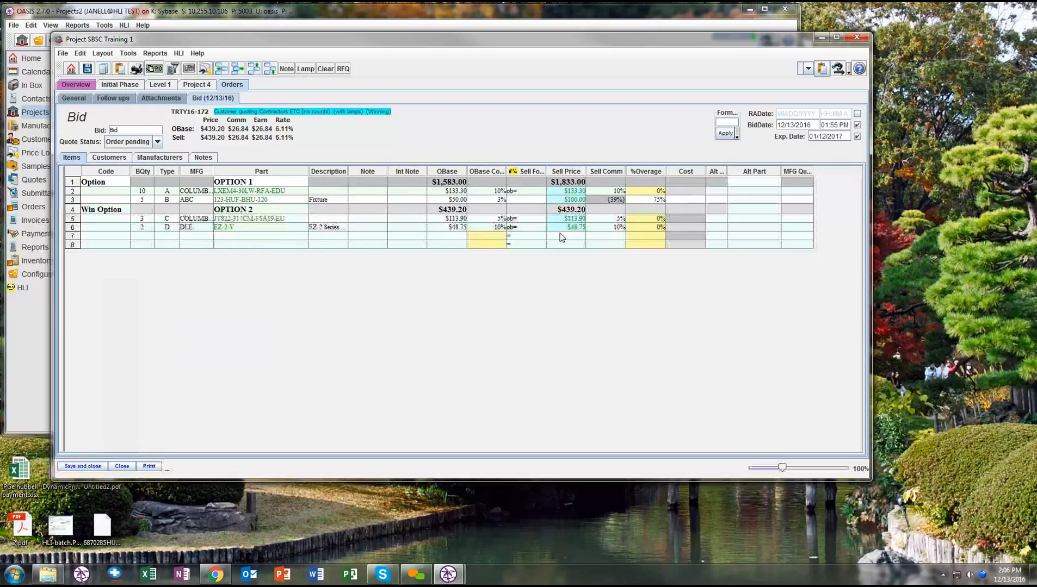
# - Check the customer's price level against the sell prices of the bid items
pyautogui.click(95, 158)
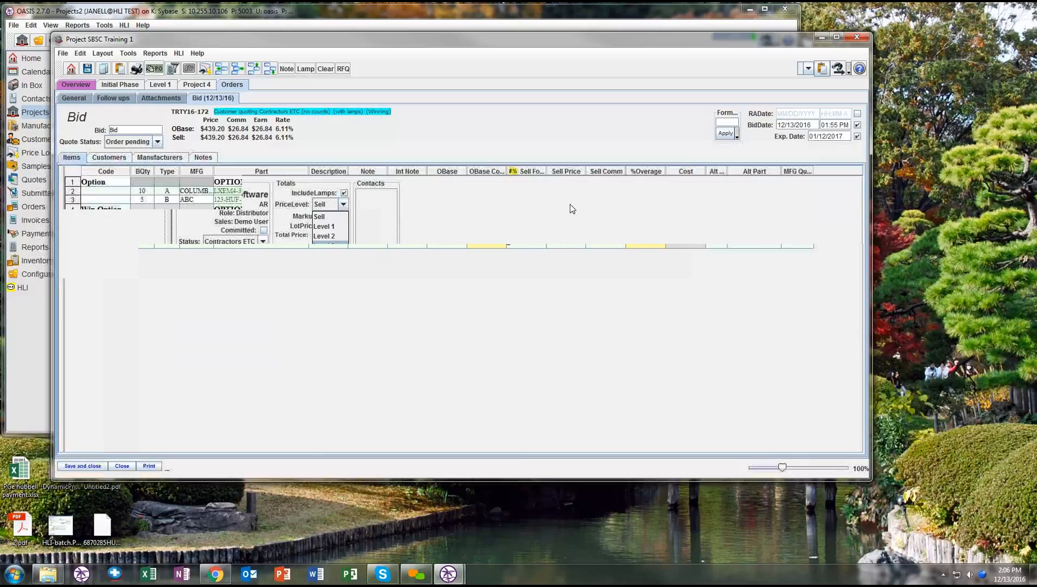
pyautogui.click(95, 158)
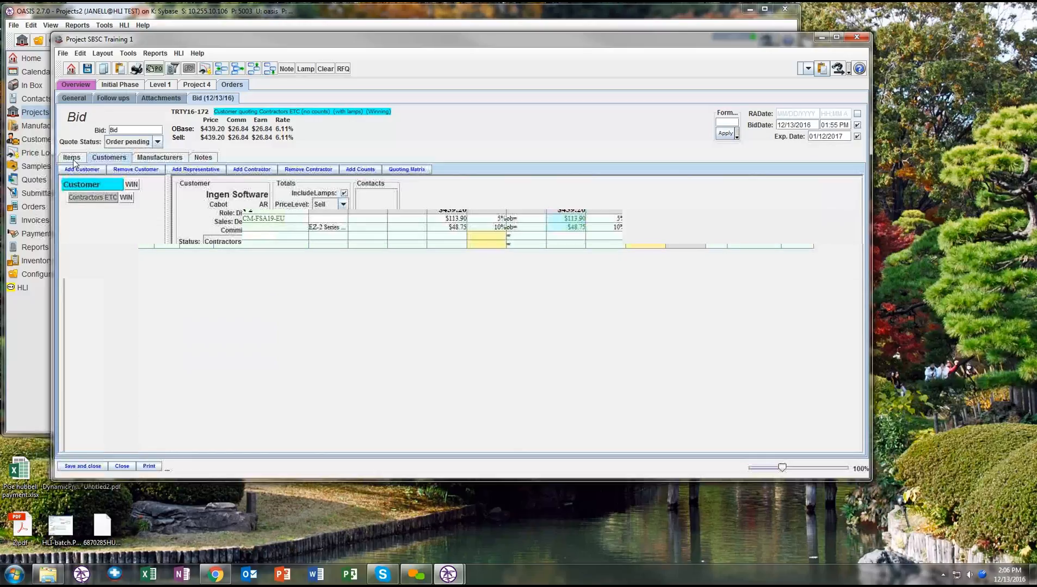
pyautogui.click(72, 159)
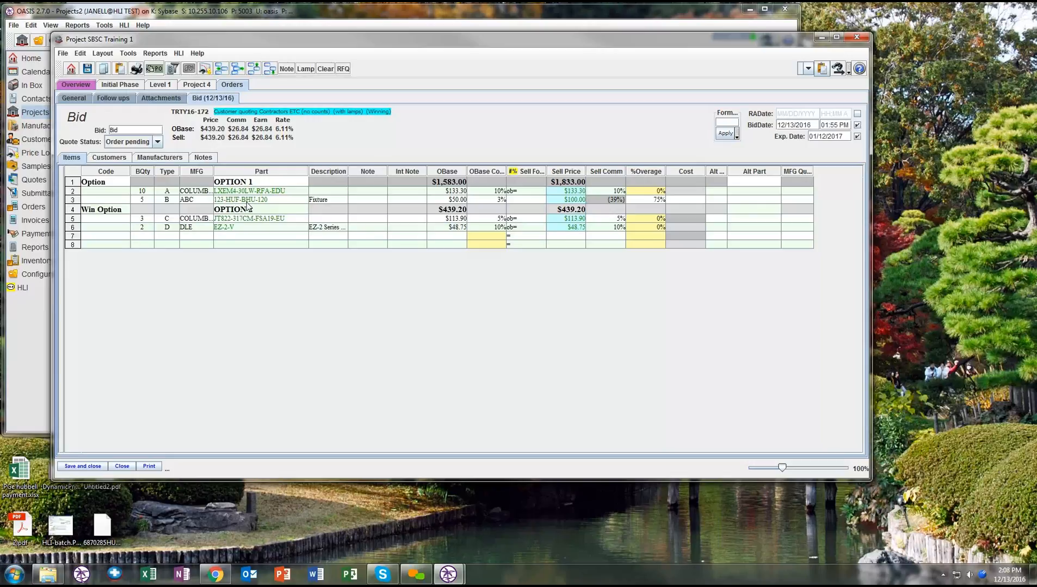
pyautogui.click(120, 158)
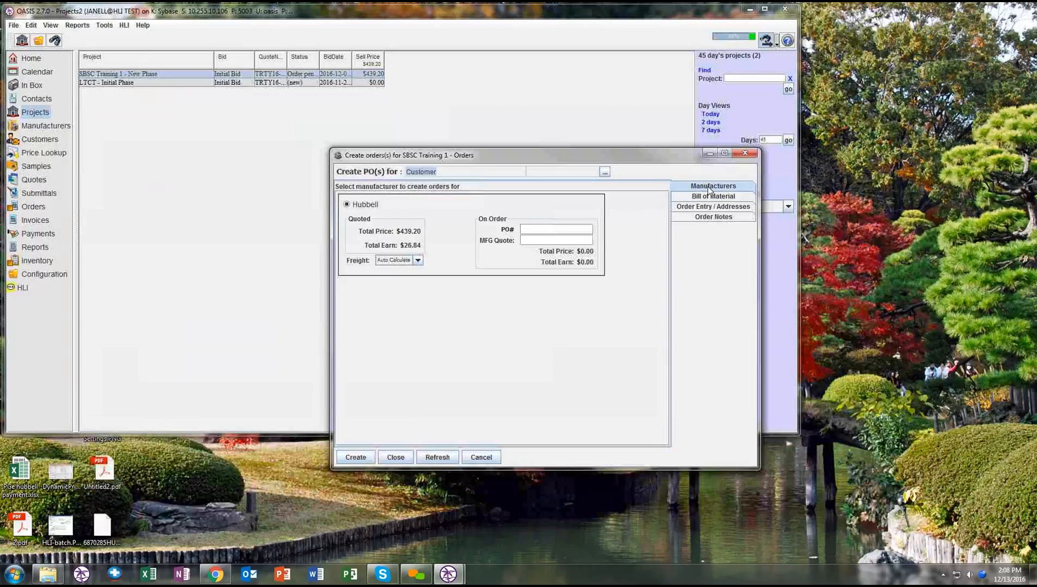
# - Exclude the type D EZ-2-V line from the order's bill of material and filter the lines for Columbia
pyautogui.click(702, 199)
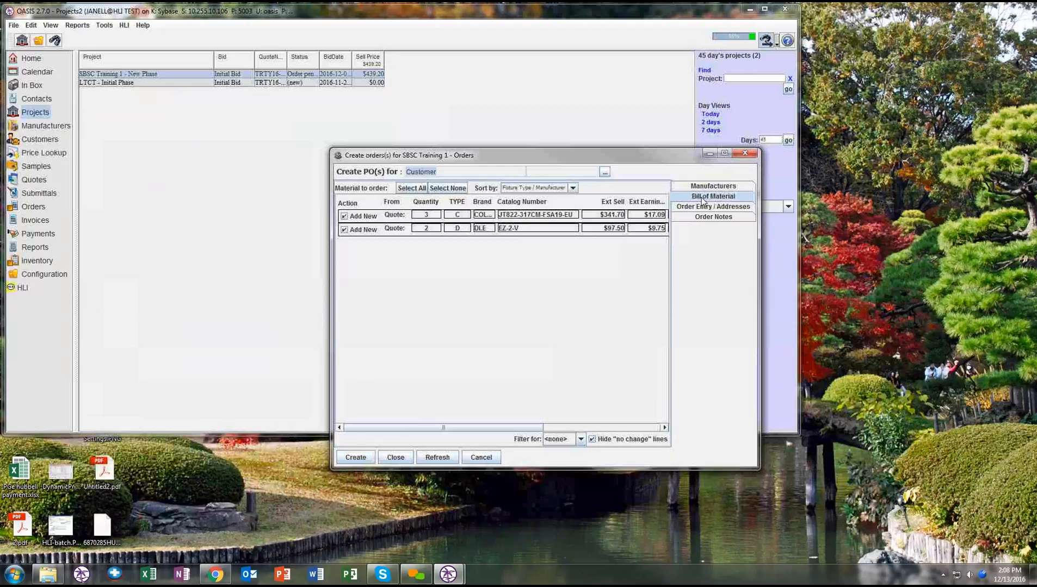
pyautogui.click(344, 231)
pyautogui.click(560, 440)
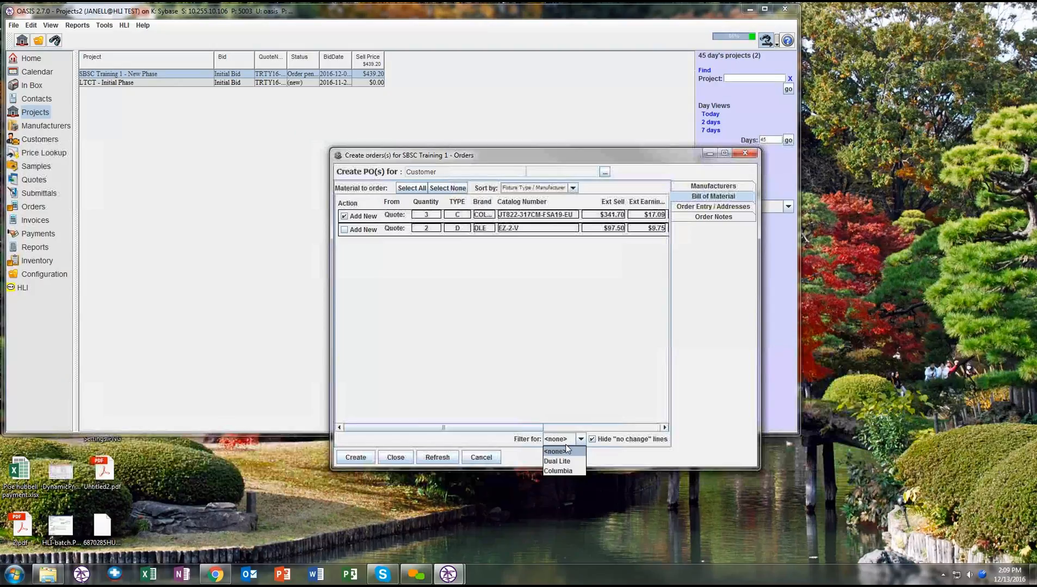
pyautogui.click(560, 471)
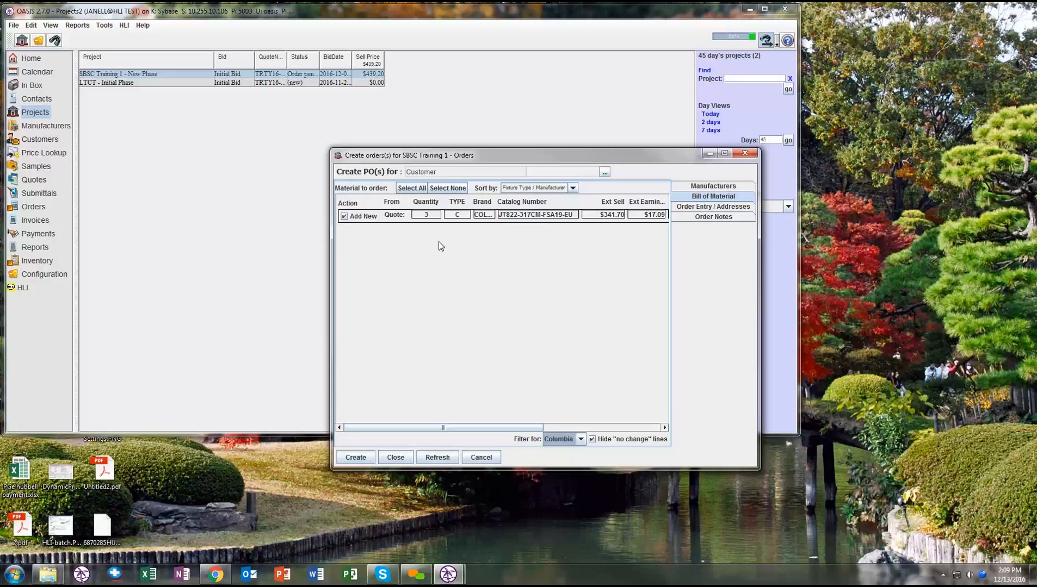
# - Reset the bill of material filter to none and cancel the order creation
pyautogui.click(581, 440)
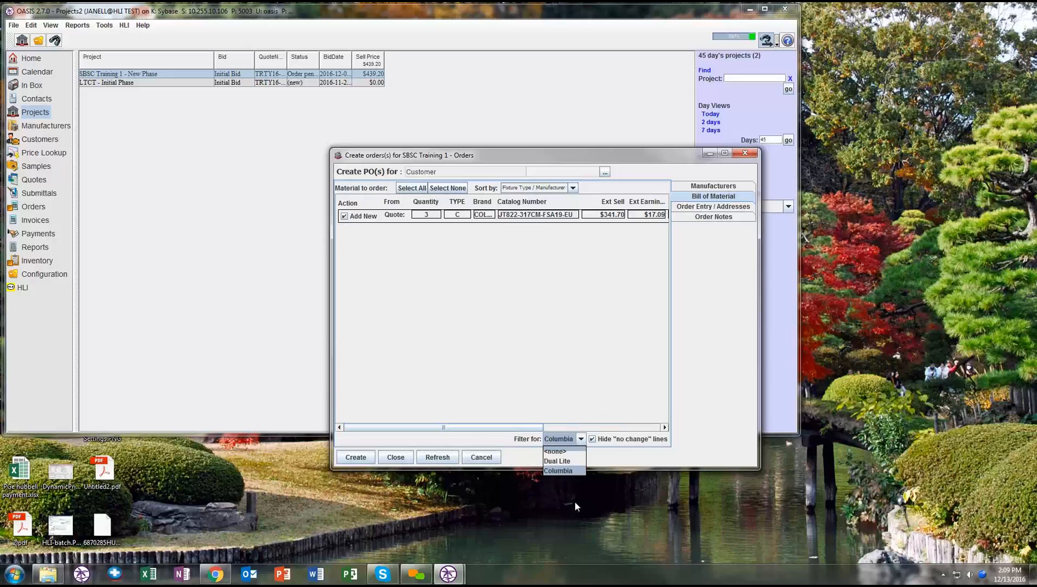
pyautogui.click(599, 442)
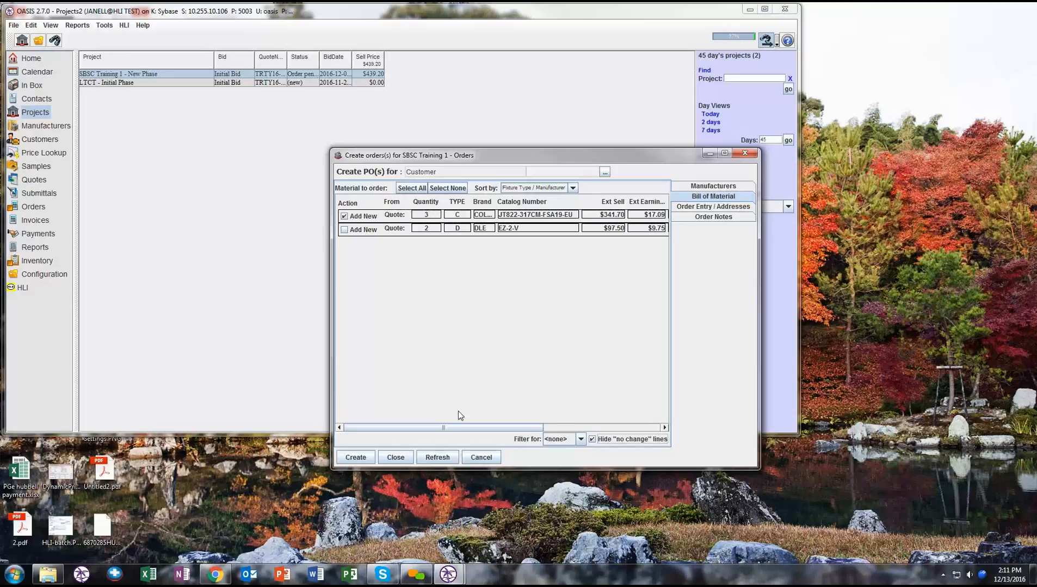
pyautogui.moveTo(462, 428); pyautogui.dragTo(575, 430)
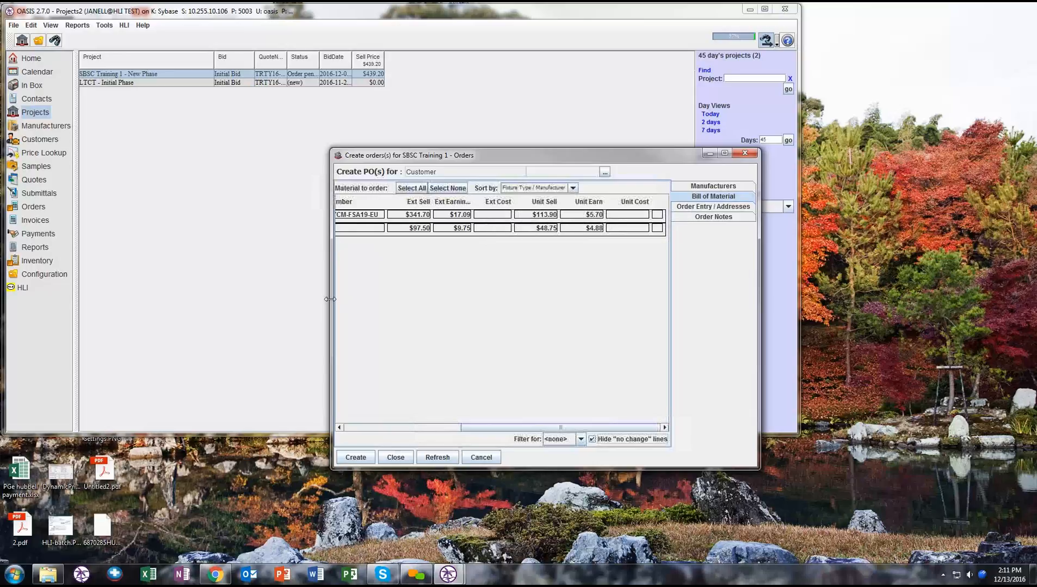
pyautogui.moveTo(330, 299); pyautogui.dragTo(88, 309)
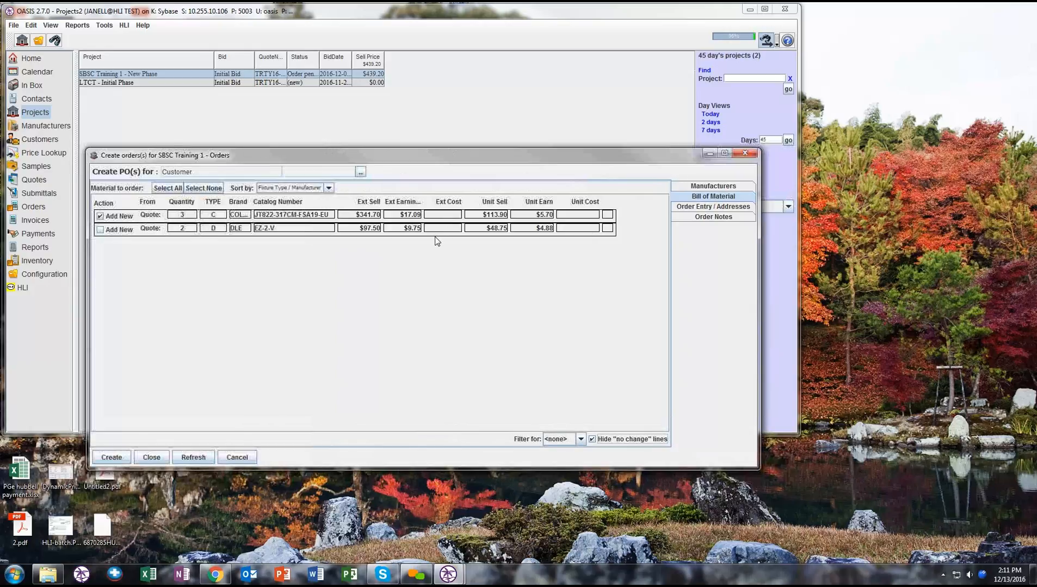
pyautogui.click(239, 459)
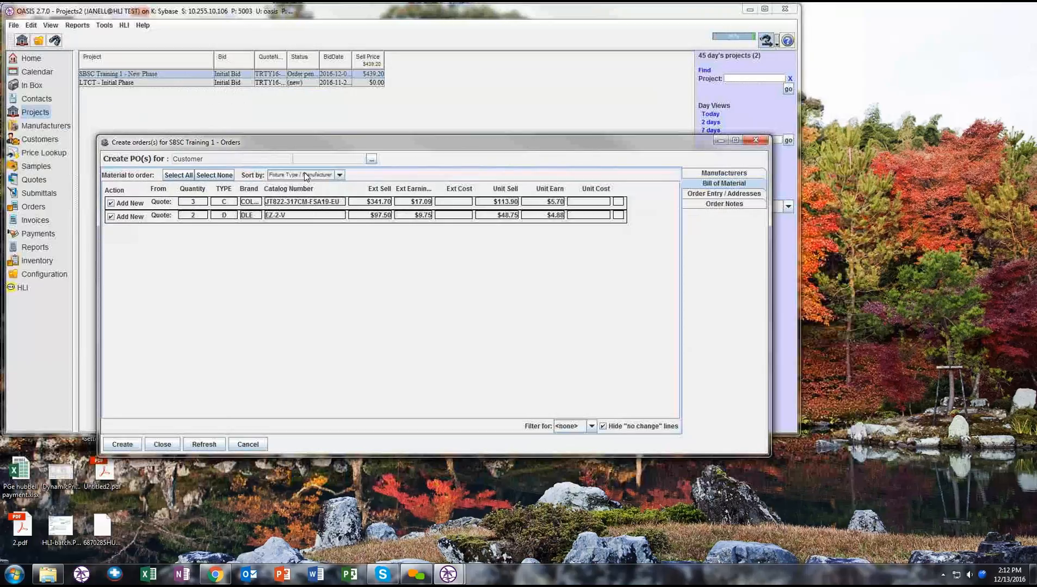
# - Review the sort options for the order's bill of material, keeping Fixture Type / Manufacturer
pyautogui.click(304, 173)
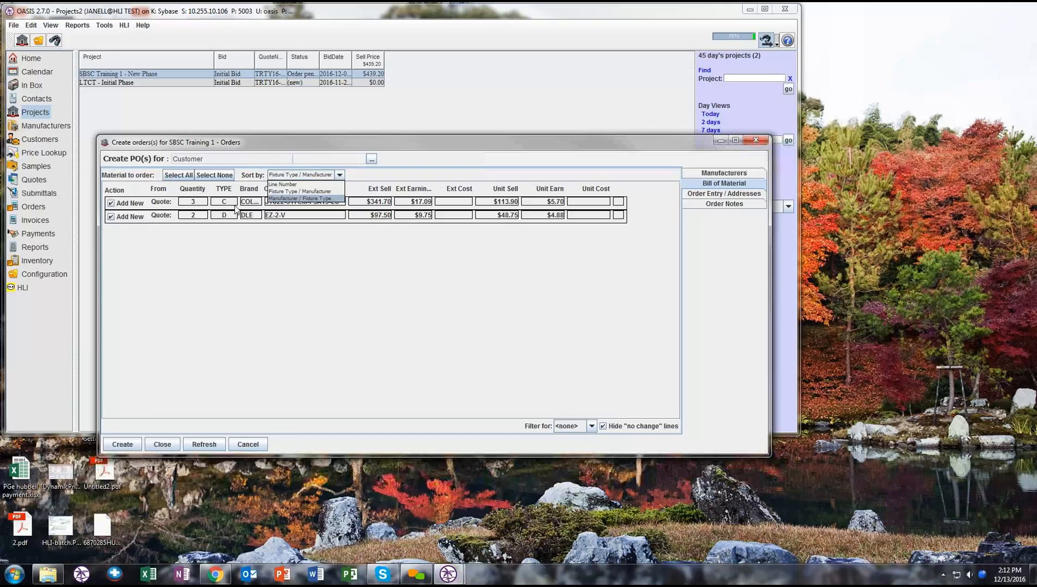
pyautogui.click(301, 192)
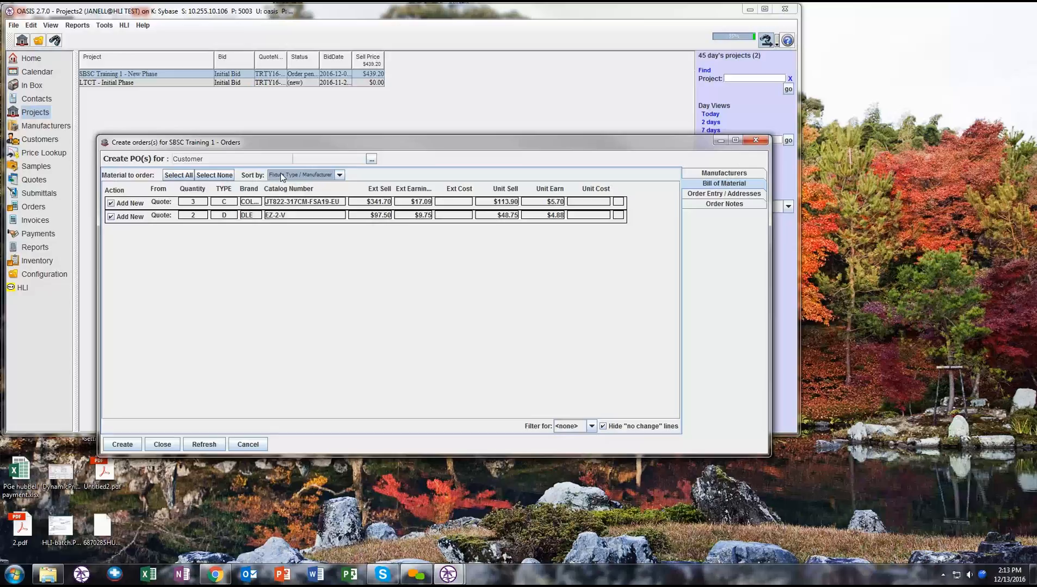
pyautogui.click(333, 177)
pyautogui.click(314, 185)
pyautogui.click(314, 175)
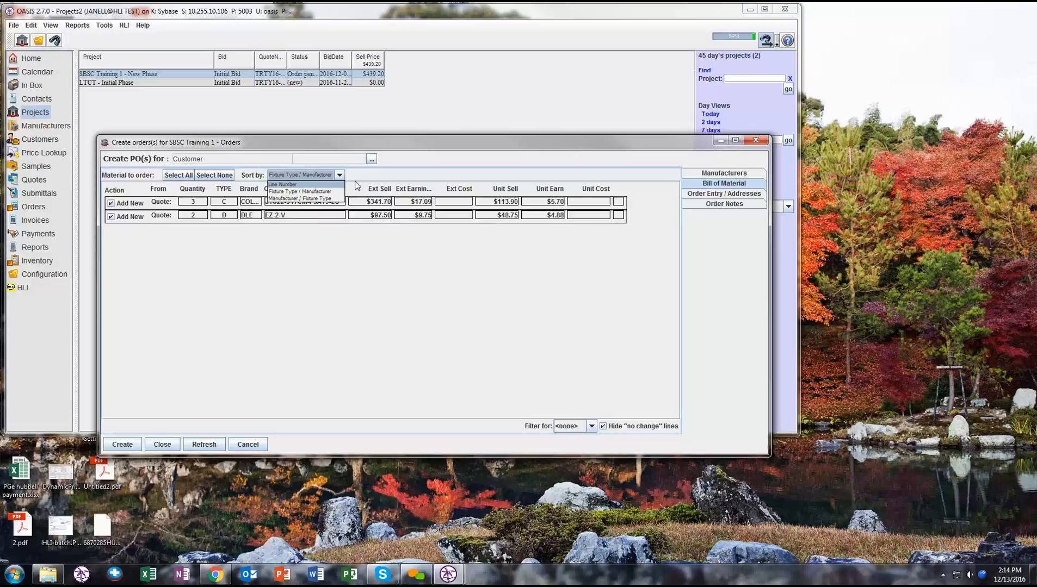
pyautogui.click(646, 292)
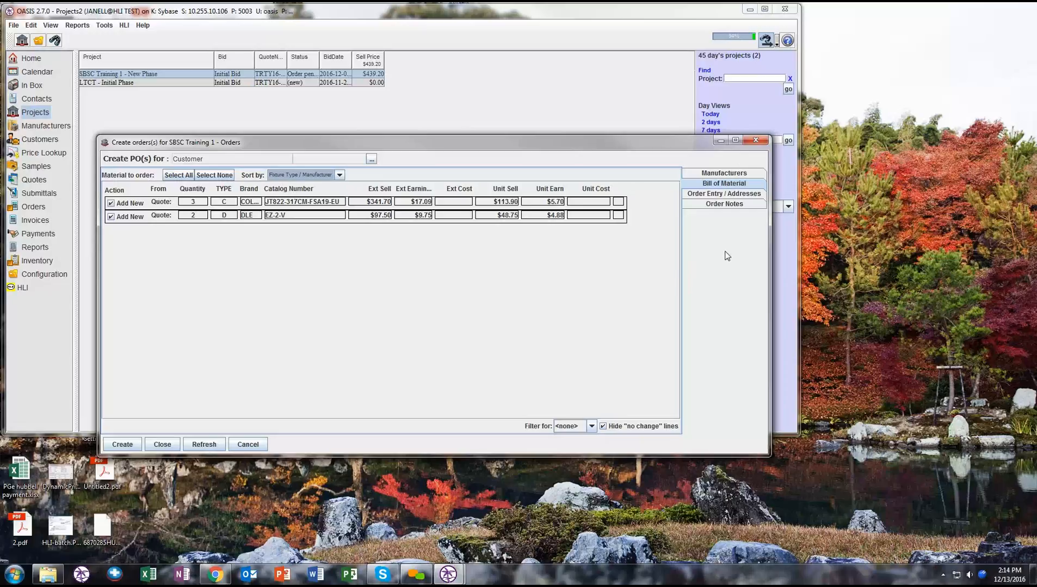
# - Review the Hubbell order's freight options, keeping Auto Calculate
pyautogui.click(724, 196)
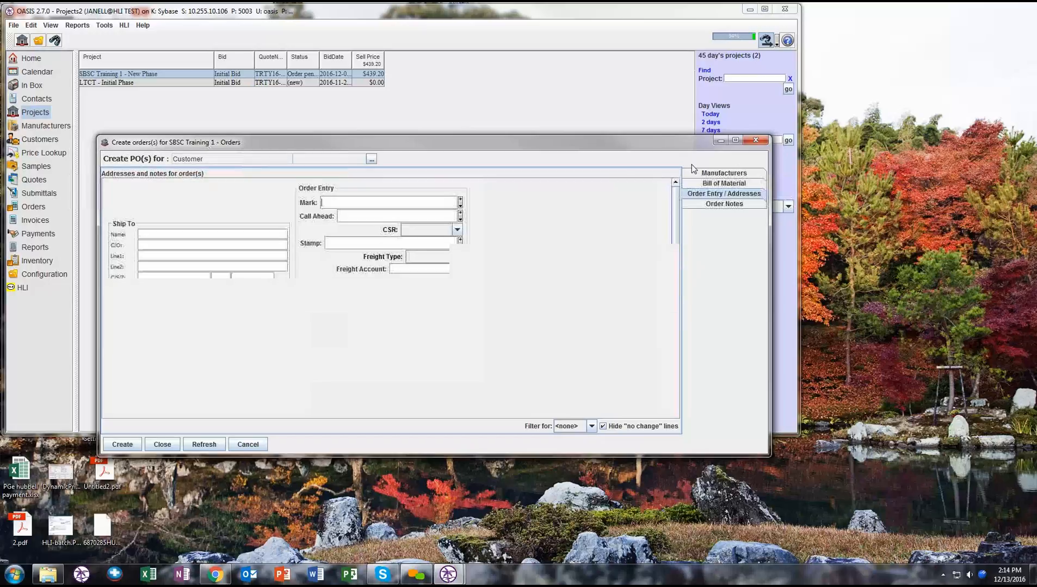
pyautogui.click(746, 177)
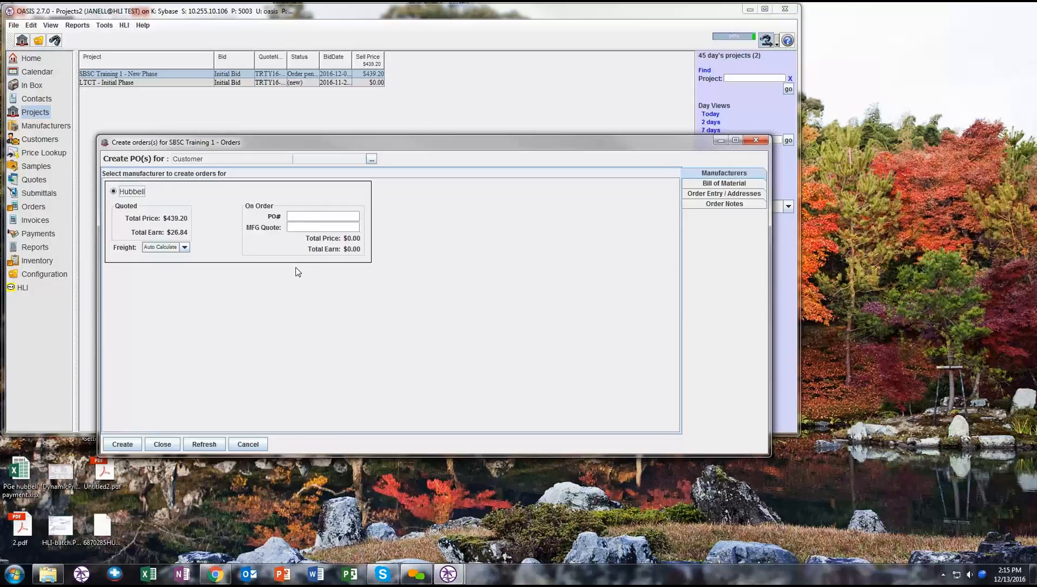
pyautogui.click(183, 247)
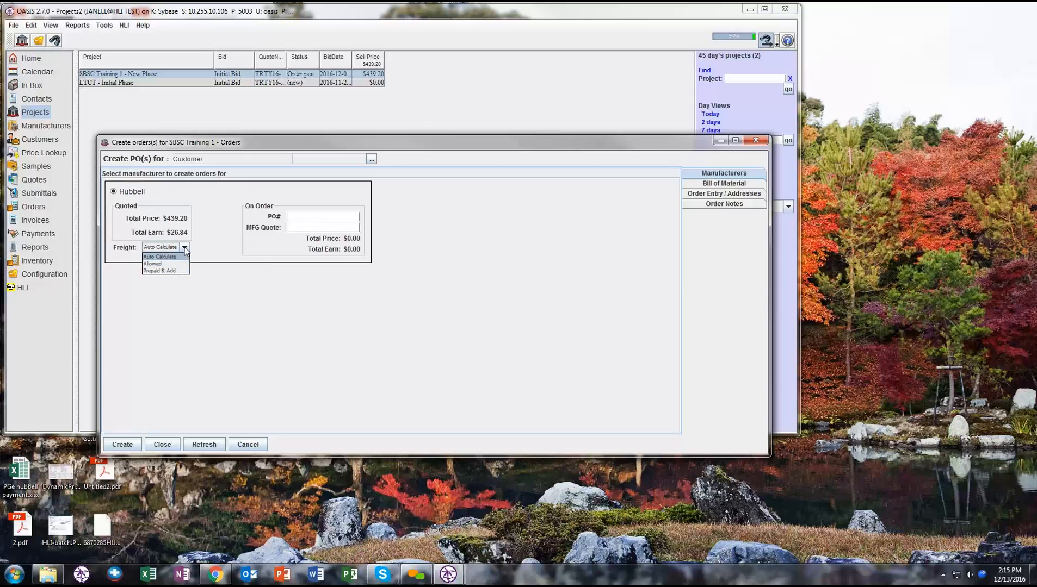
pyautogui.click(185, 248)
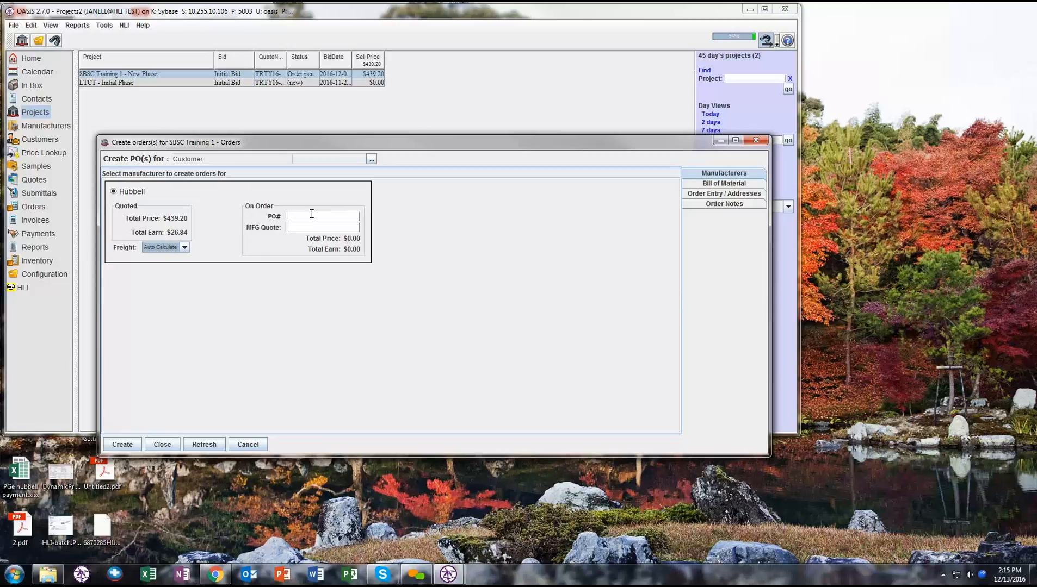
pyautogui.click(292, 229)
# - Enter the PO number for the Hubbell order
pyautogui.click(731, 195)
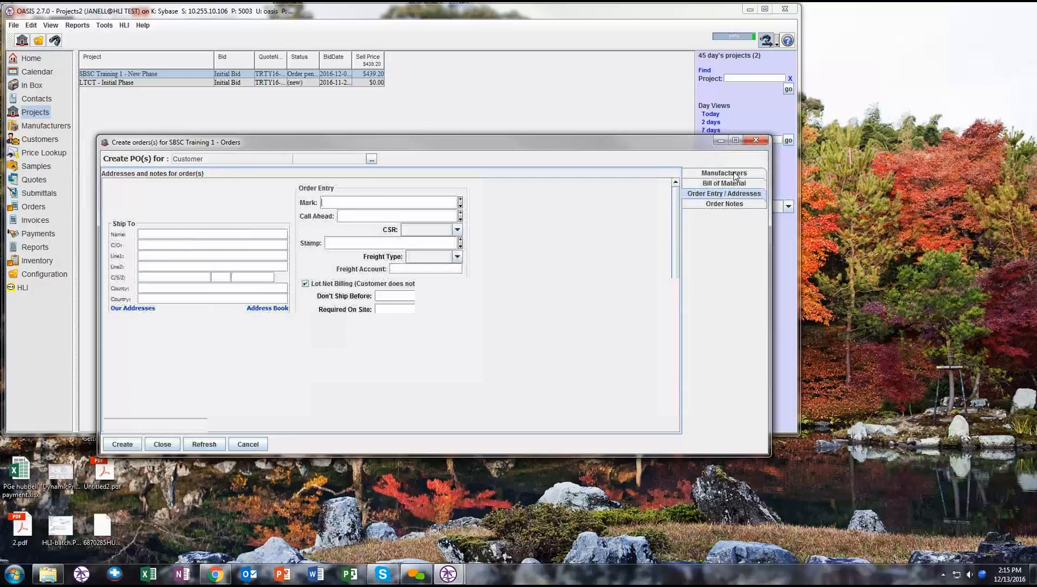
pyautogui.click(339, 217)
pyautogui.write('T')
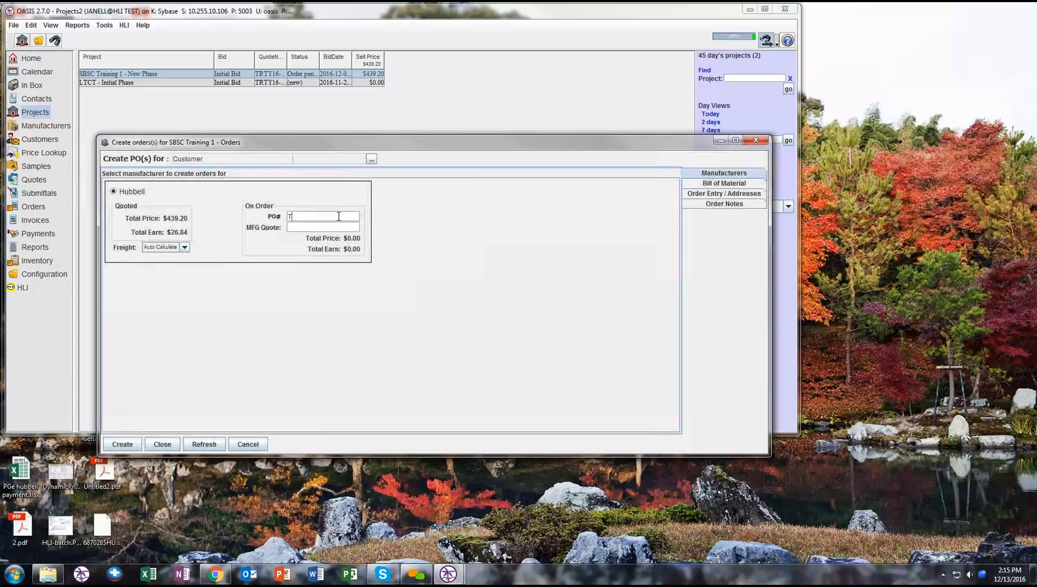
pyautogui.write('raining9847')
# - Fill in the order's ship-to address with the Ingen Software address
pyautogui.click(702, 197)
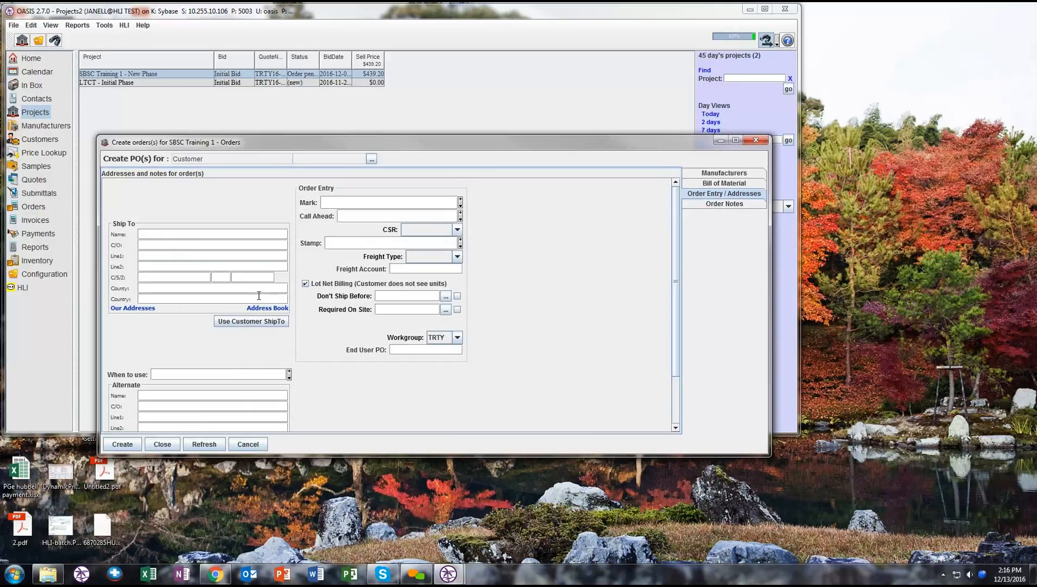
pyautogui.click(130, 309)
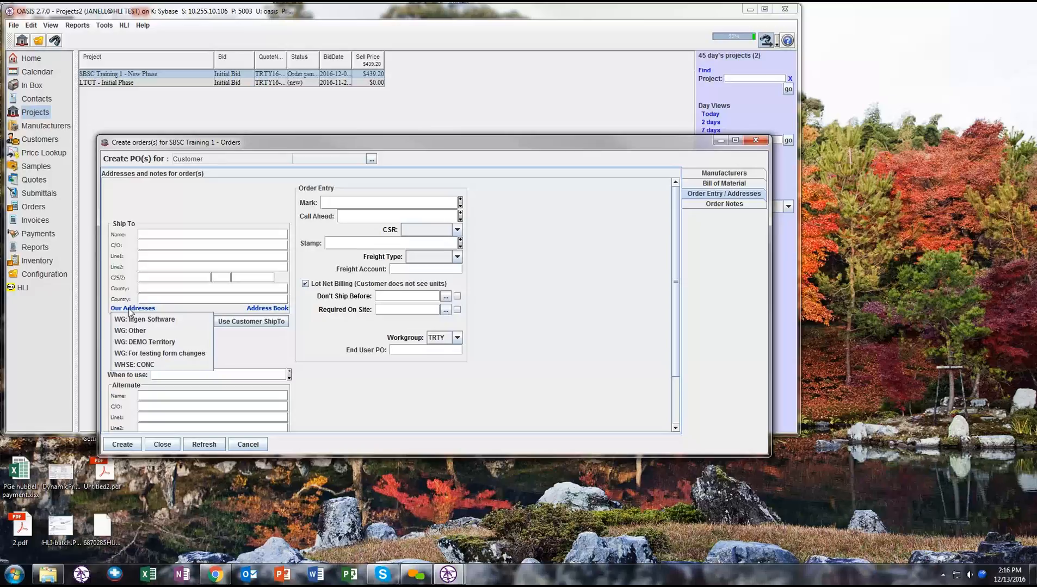
pyautogui.click(261, 309)
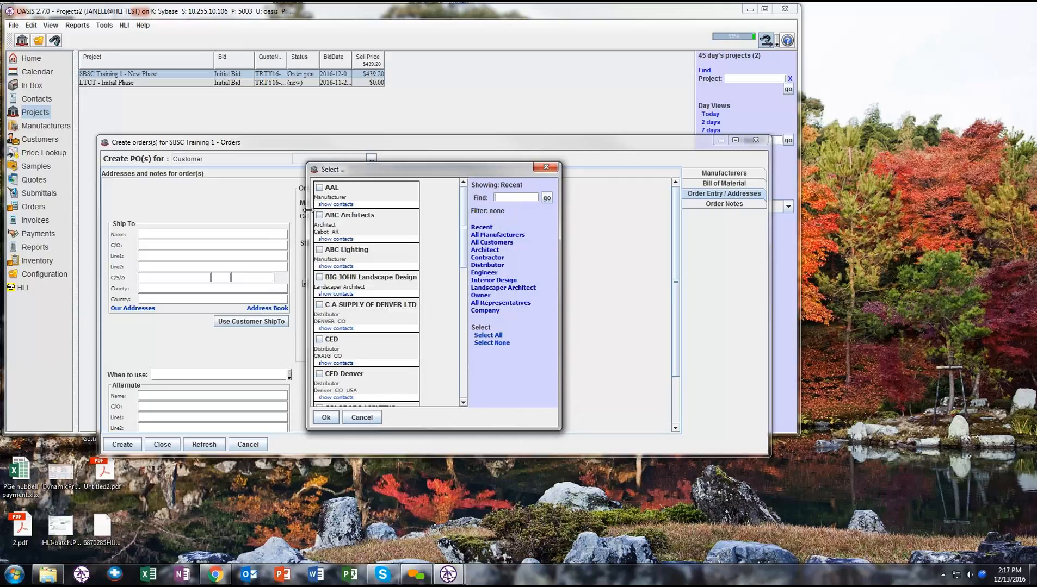
pyautogui.scroll(-5, 442, 356)
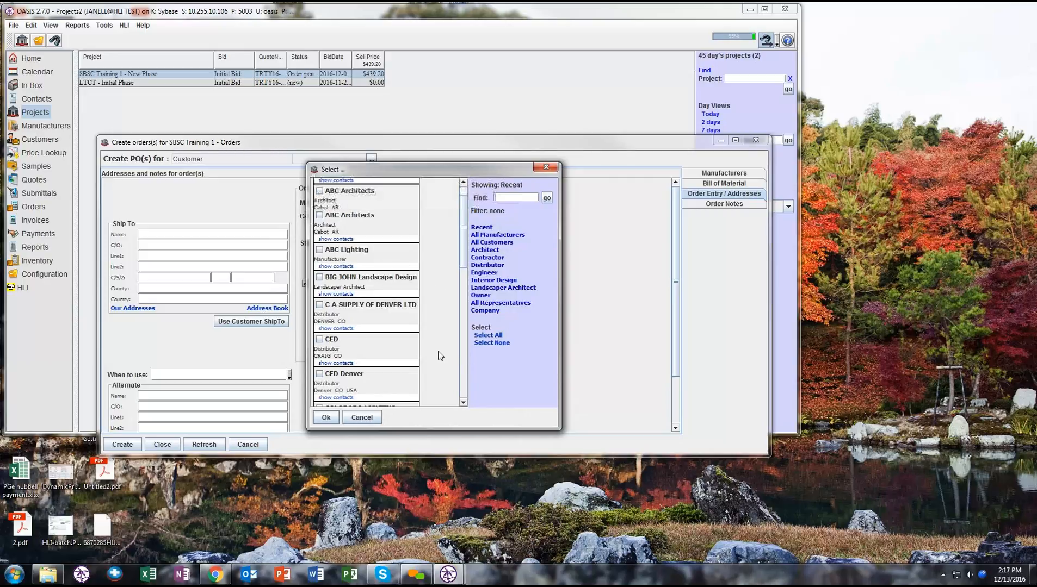
pyautogui.doubleClick(329, 354)
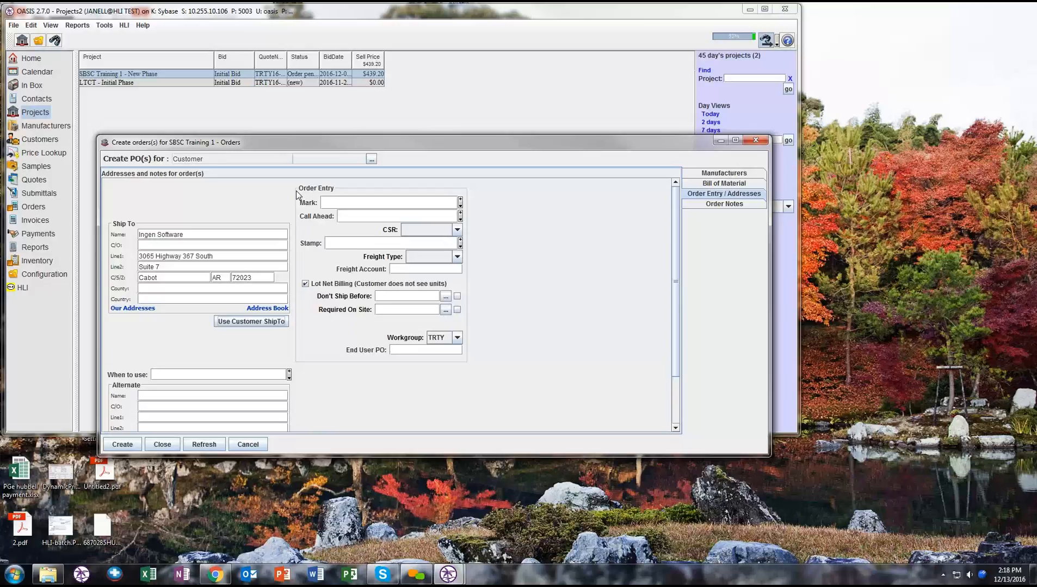
# - Enter "Mark all Types" as the order's marking instruction
pyautogui.click(377, 203)
pyautogui.write('Mark all Types')
pyautogui.click(461, 199)
pyautogui.click(461, 204)
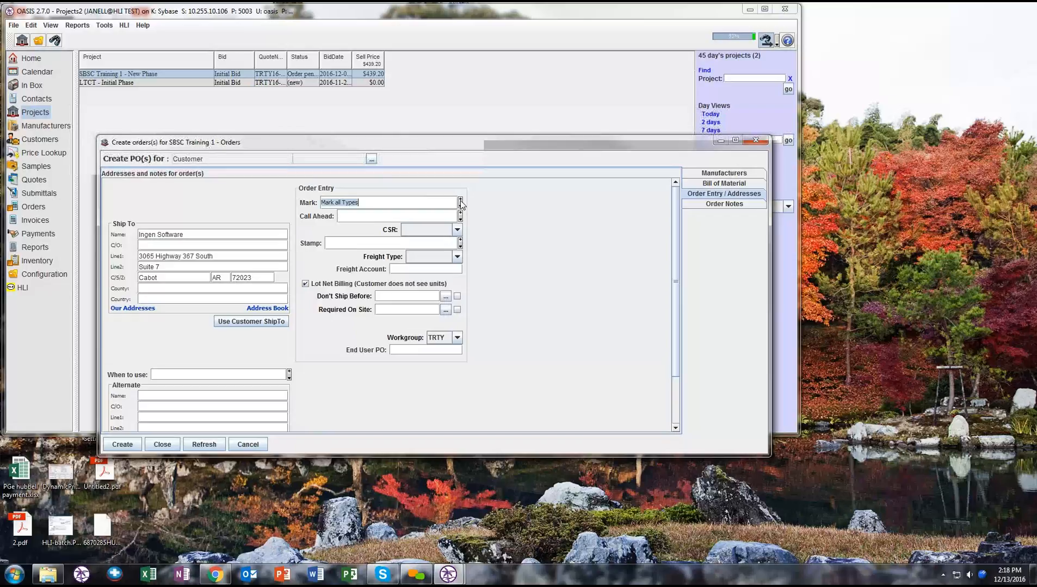
# - Search the note clipboard for "Type" with the User filter off, and re-enter "Mark all Types" as the order's mark
pyautogui.click(450, 240)
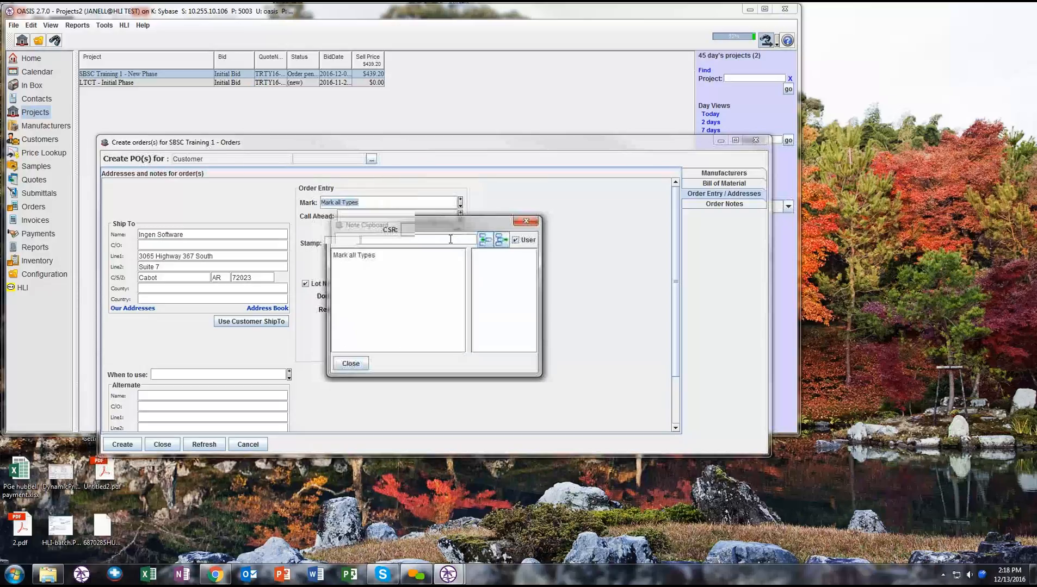
pyautogui.write('Type')
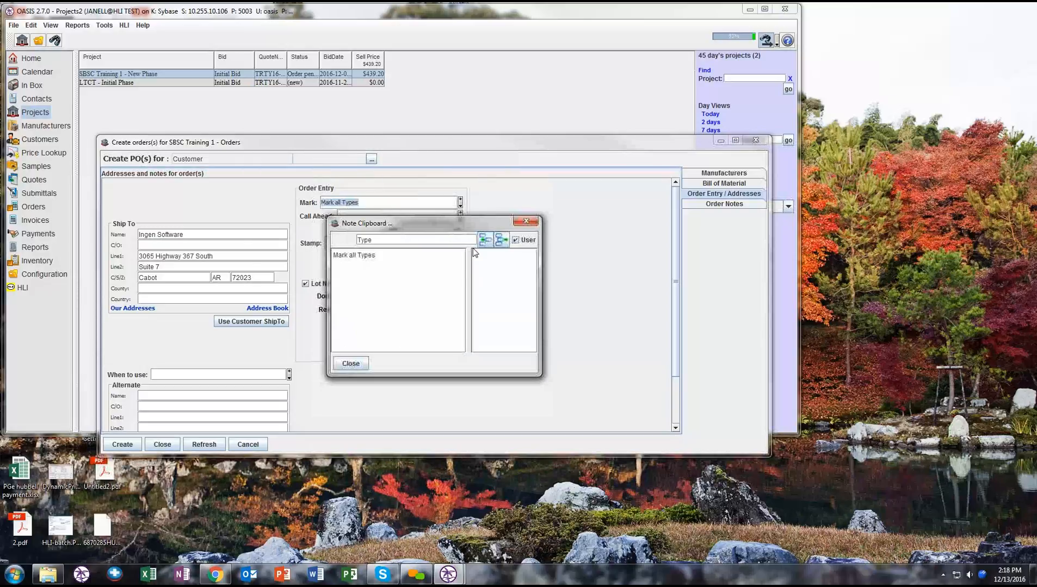
pyautogui.click(517, 242)
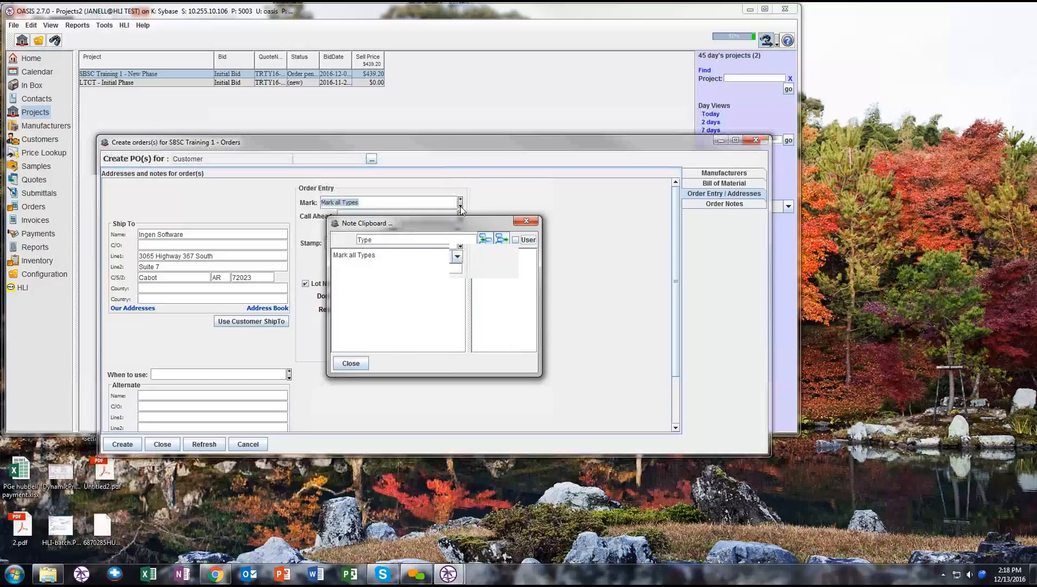
pyautogui.press('Delete')
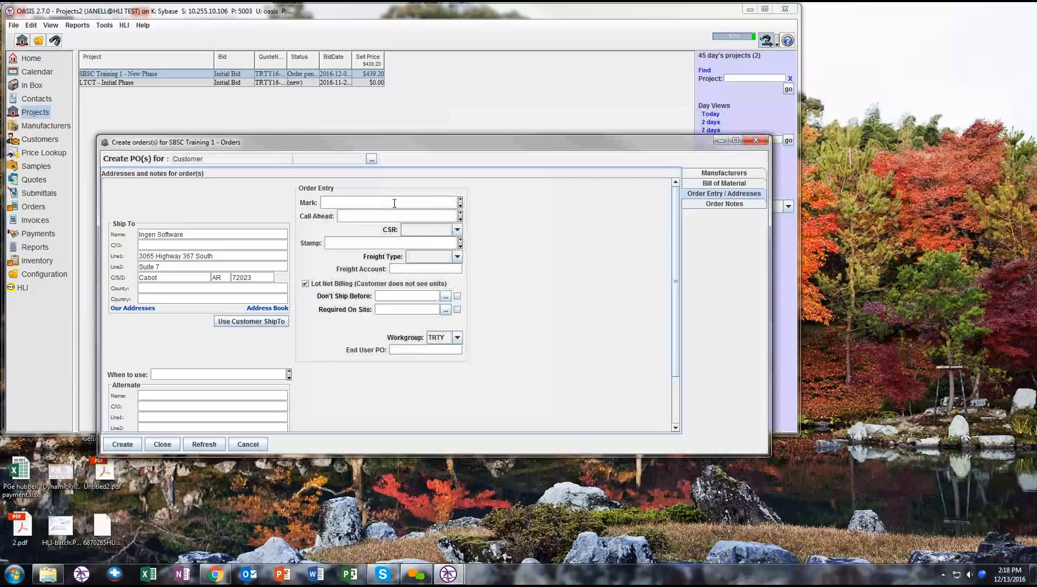
pyautogui.moveTo(321, 202); pyautogui.dragTo(360, 203)
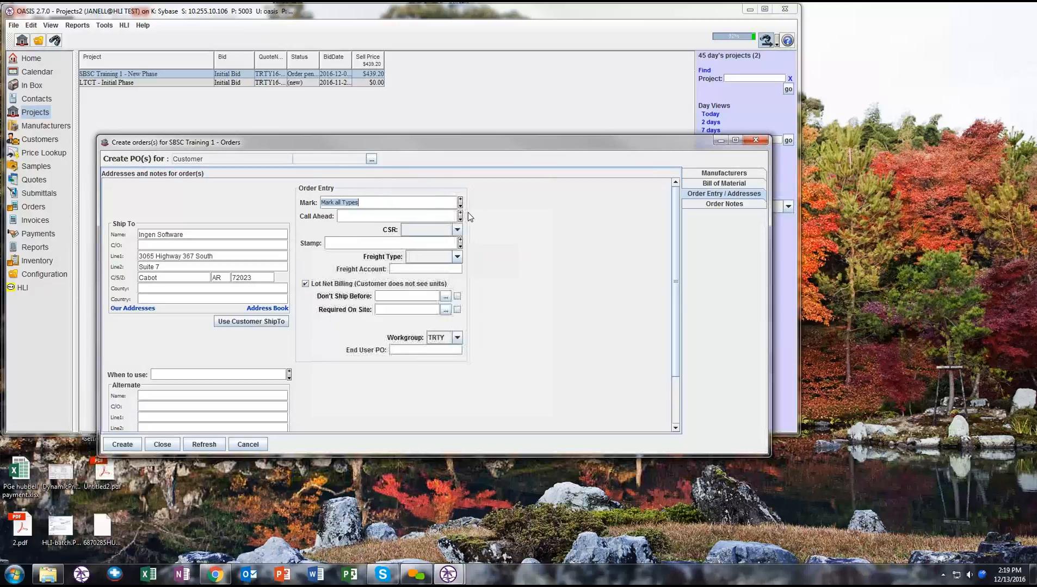
# - Enter a Call Ahead instruction to call the site contact 24 hrs before delivery, including the contact's phone number
pyautogui.click(385, 218)
pyautogui.write('Cal')
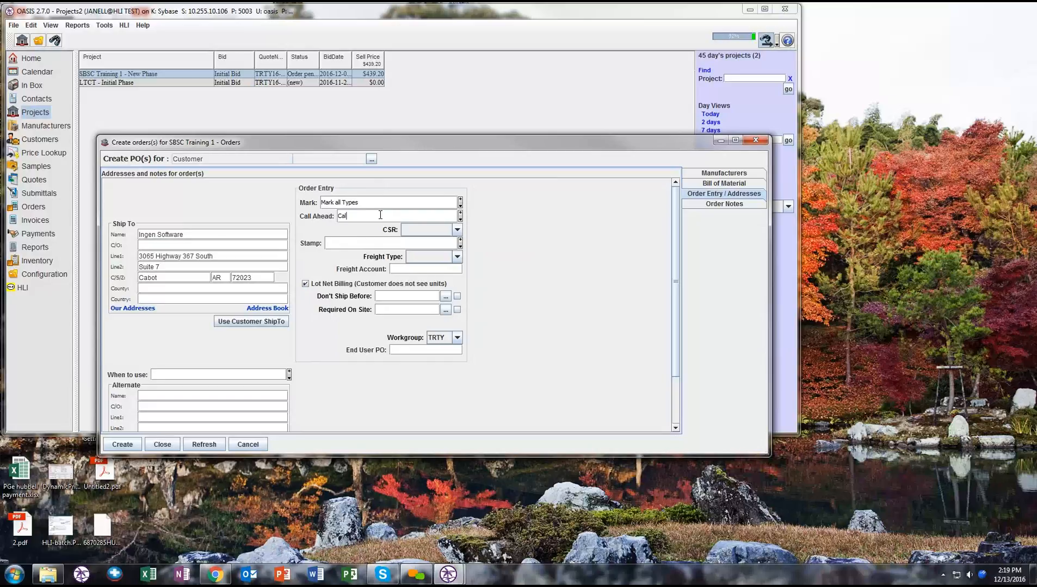
pyautogui.write('l Tony ')
pyautogui.write('24 ')
pyautogui.write('hr')
pyautogui.write('s before deliv')
pyautogui.write('ery at ')
# - Assign the order's CSR and set its stamp to "Test - Do not process"
pyautogui.click(457, 229)
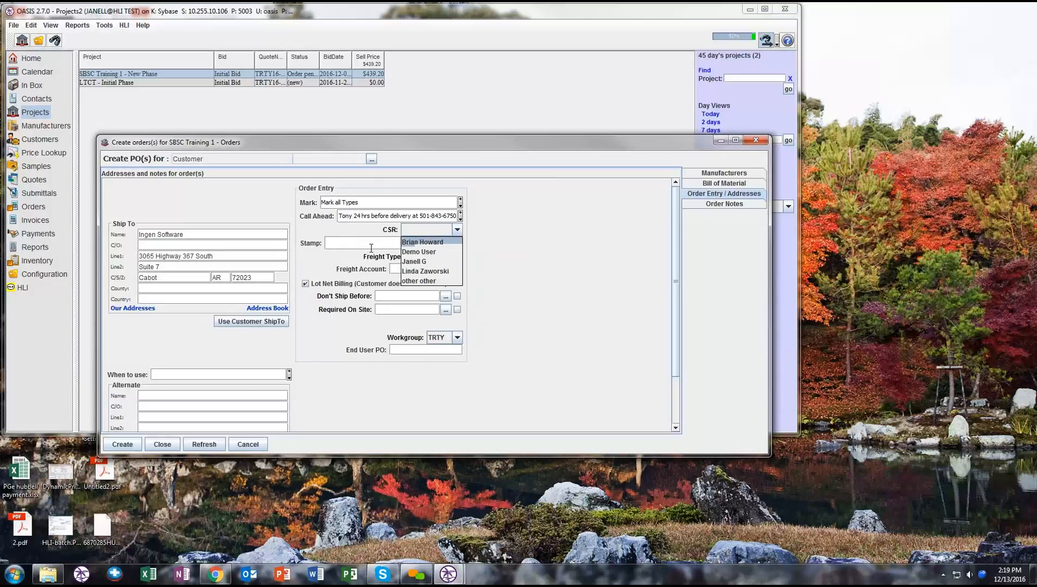
pyautogui.click(429, 262)
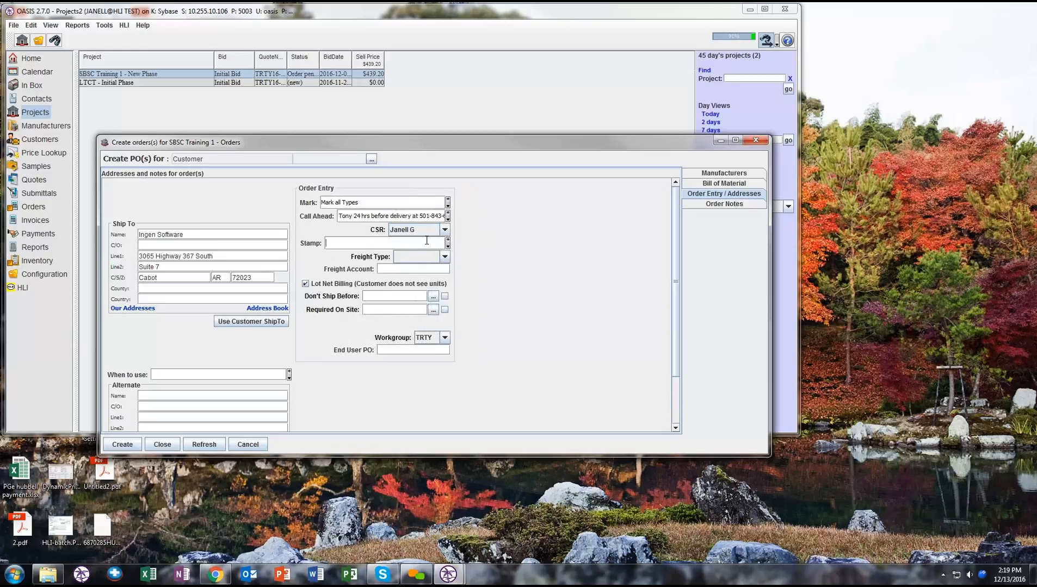
pyautogui.write('Tes')
pyautogui.write('t O')
pyautogui.write('N')
pyautogui.press('BackSpace')
pyautogui.press('BackSpace')
pyautogui.write('- ')
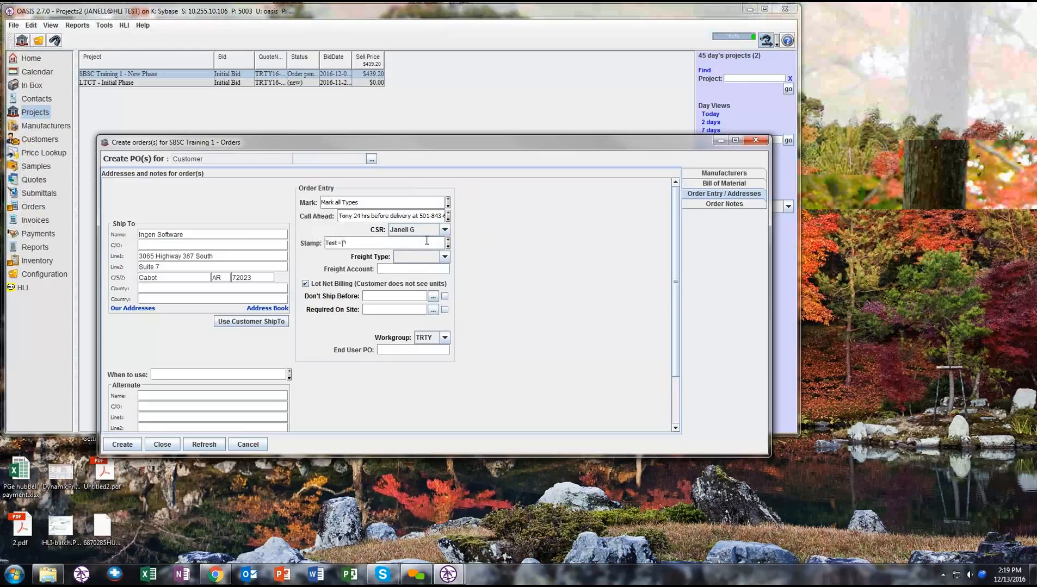
pyautogui.write('Do not proces')
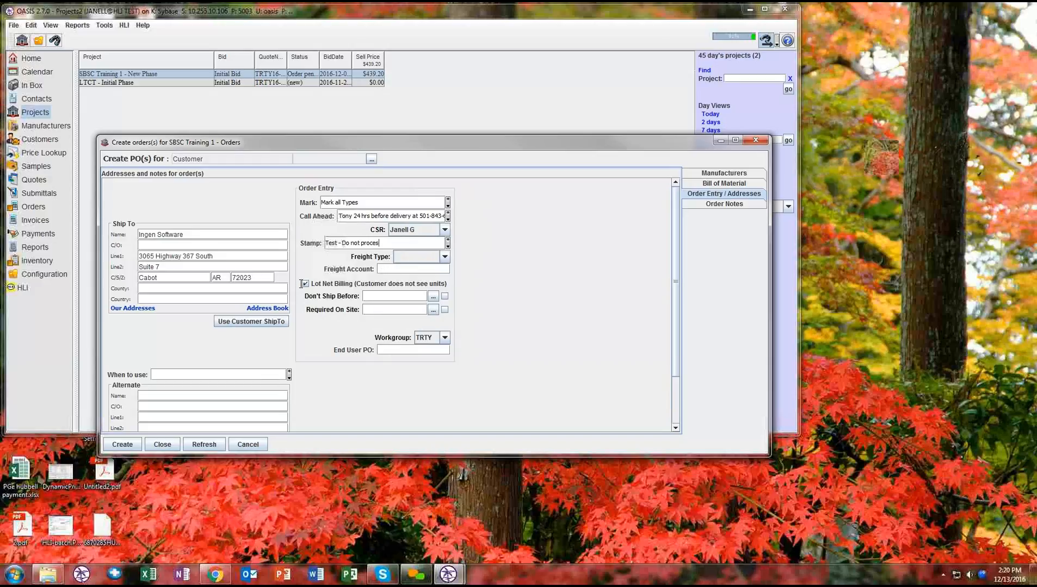
pyautogui.write('s')
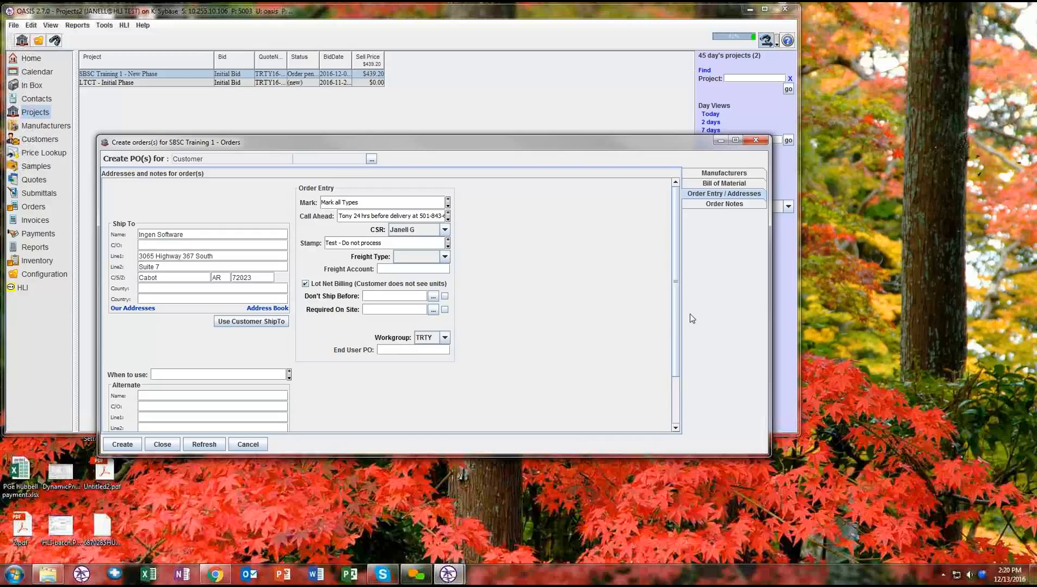
# - Set Don't Ship Before to 12/31/2016 and Required On Site to 12/30/2016, keeping the TRTY workgroup
pyautogui.click(432, 297)
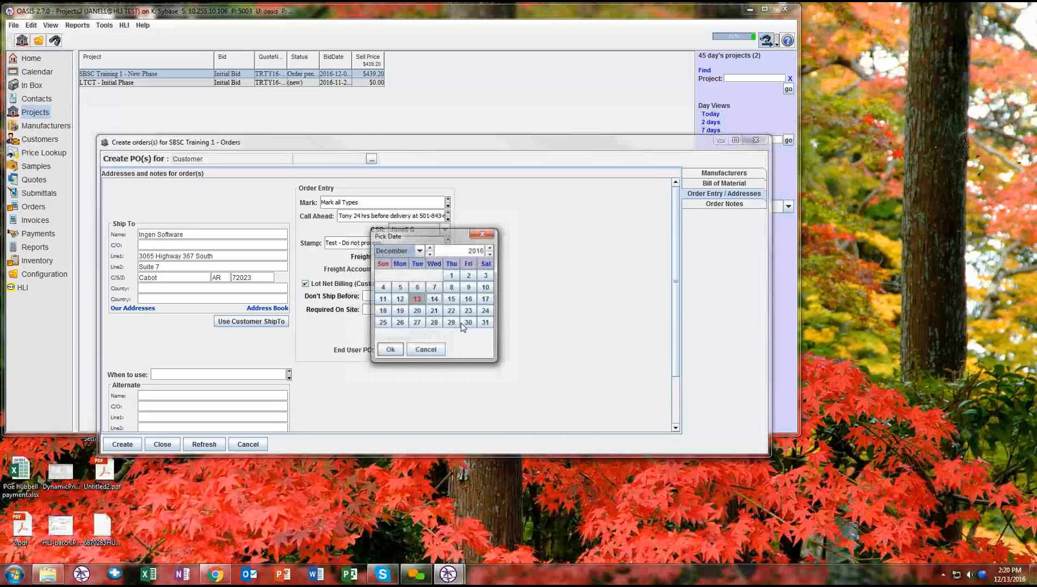
pyautogui.doubleClick(434, 311)
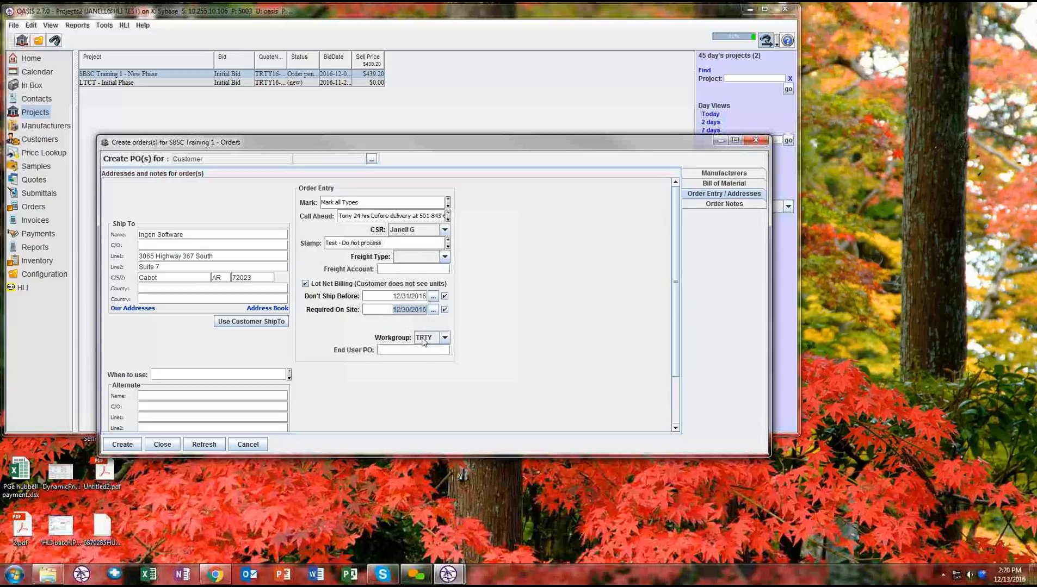
pyautogui.click(427, 340)
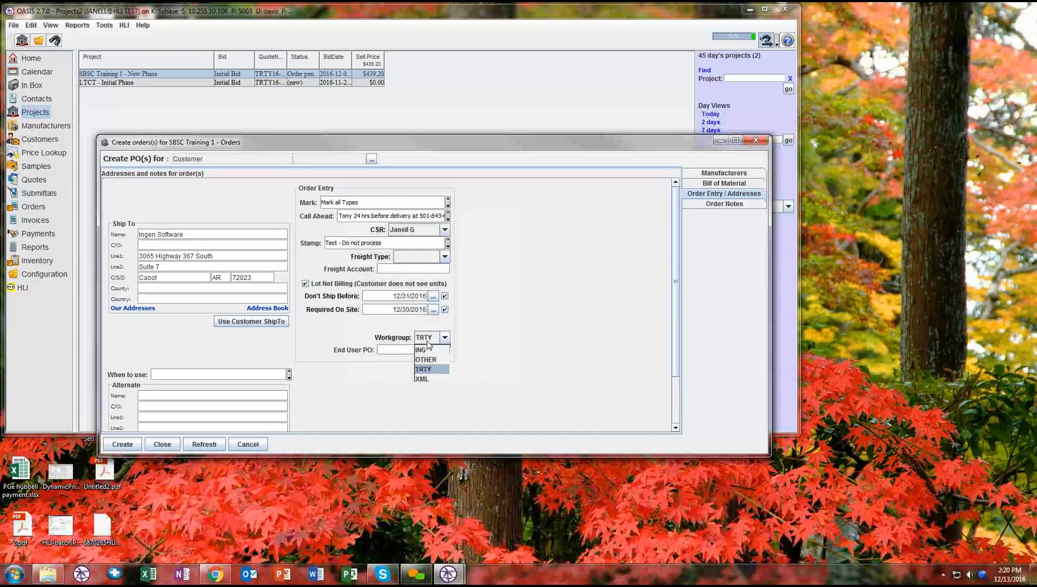
pyautogui.click(427, 340)
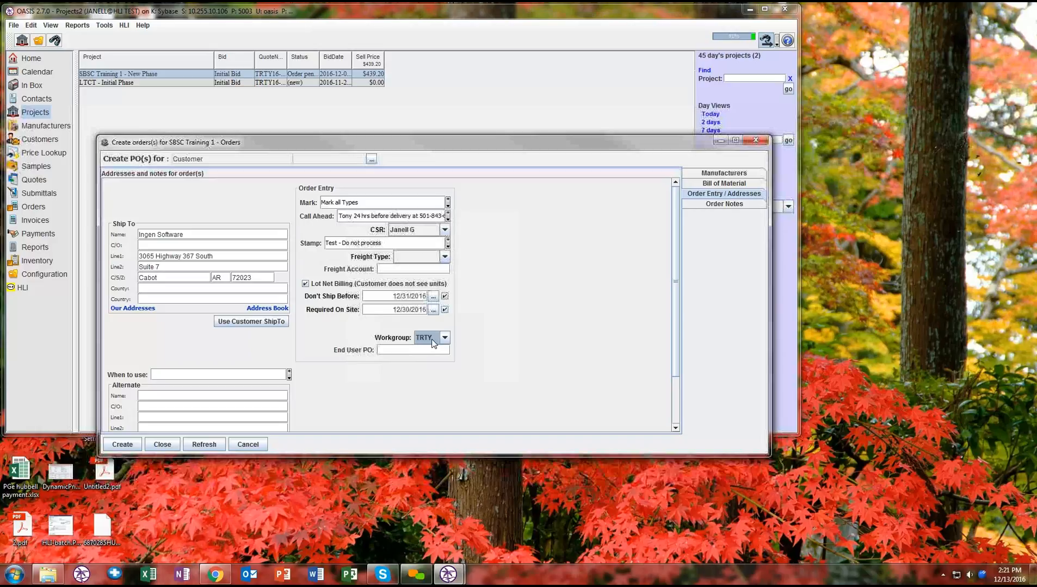
pyautogui.click(429, 341)
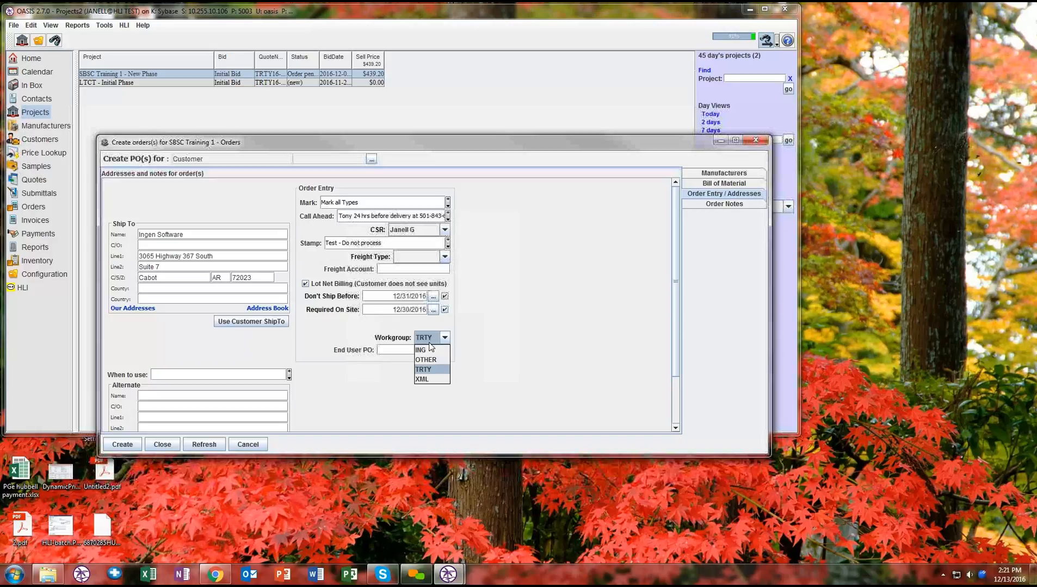
pyautogui.click(430, 343)
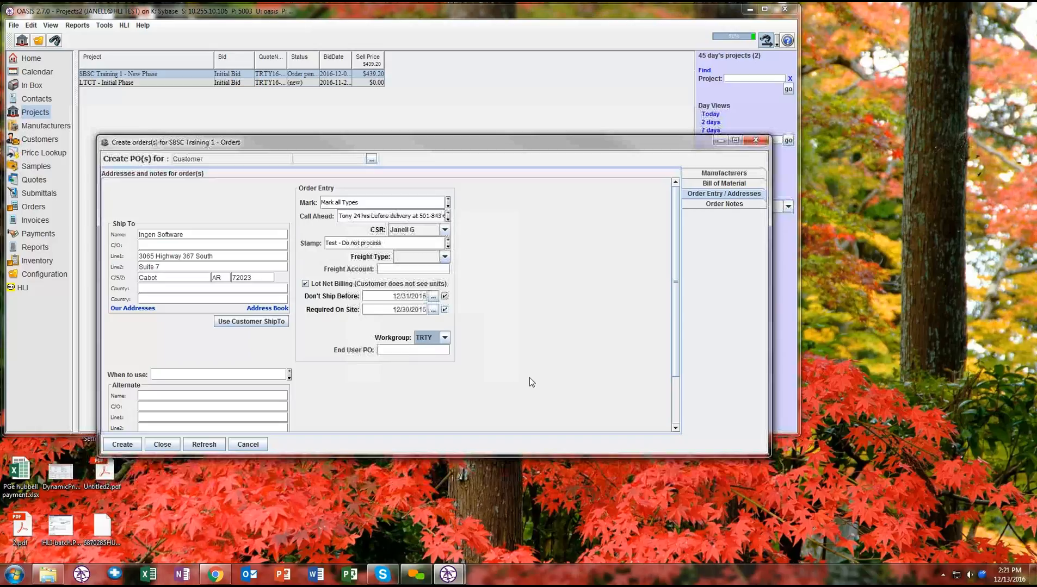
# - Enter "Contractor #" as the End User PO and review the alternate ship-to address and its When to use field
pyautogui.click(403, 349)
pyautogui.write('Contracto')
pyautogui.press('BackSpace')
pyautogui.write('r #')
pyautogui.scroll(-1, 432, 381)
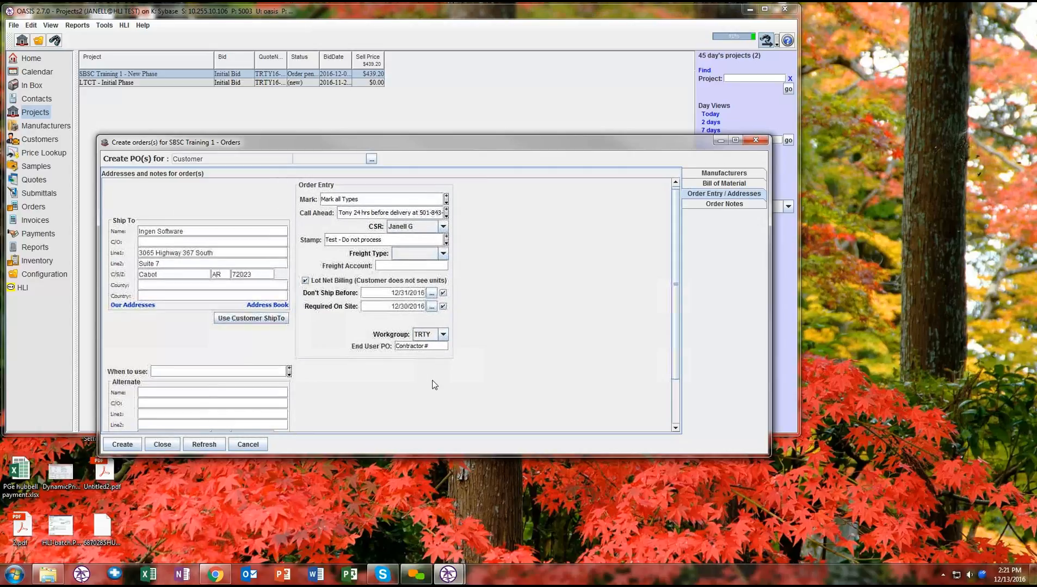
pyautogui.scroll(-4, 410, 376)
pyautogui.moveTo(675, 288); pyautogui.dragTo(674, 333)
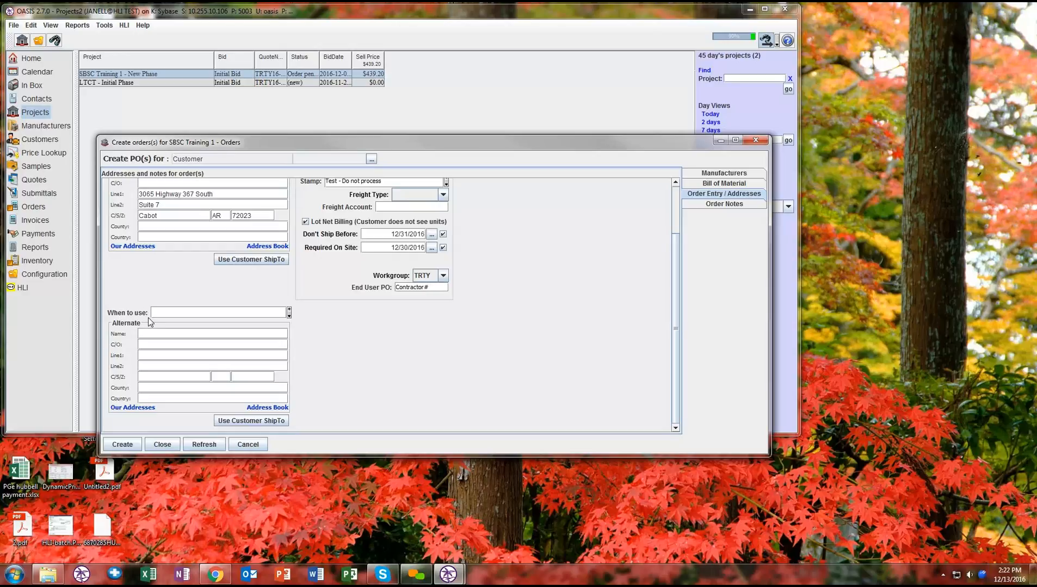
pyautogui.click(176, 315)
# - Open the order notes and enter "Remarks" as the order's remarks
pyautogui.click(724, 204)
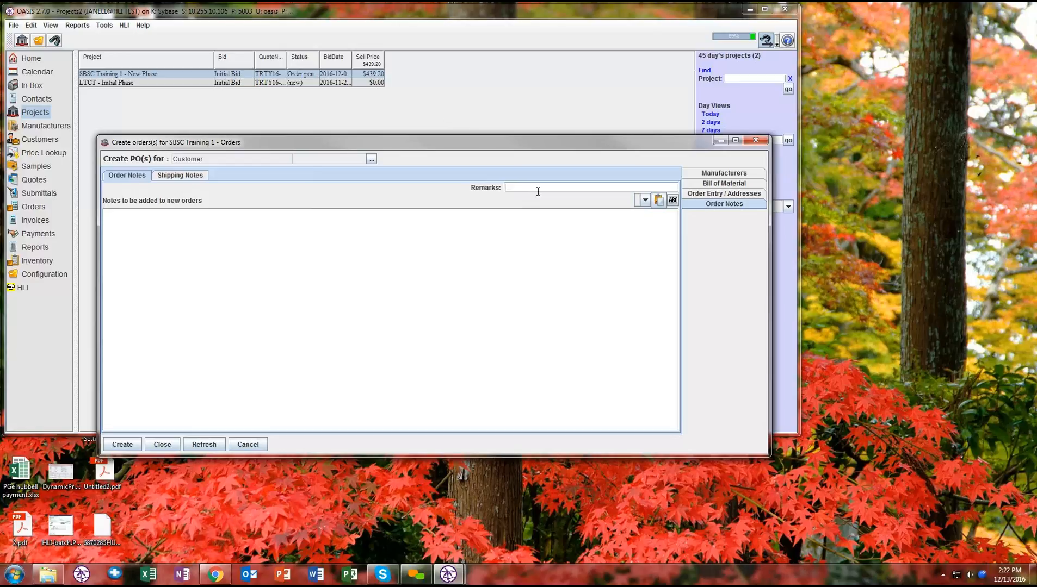
pyautogui.write('REmark')
pyautogui.press('BackSpace')
pyautogui.press('BackSpace')
pyautogui.press('BackSpace')
# - Enter the order note "spell chack", run the spell check with suggestions on it, and correct the misspelled word to "check" manually
pyautogui.press('BackSpace')
pyautogui.press('BackSpace')
pyautogui.write('emarks')
pyautogui.click(645, 201)
pyautogui.click(510, 283)
pyautogui.write('spell c')
pyautogui.write('ack')
pyautogui.press('BackSpace')
pyautogui.press('BackSpace')
pyautogui.press('BackSpace')
pyautogui.write('hack')
pyautogui.click(673, 201)
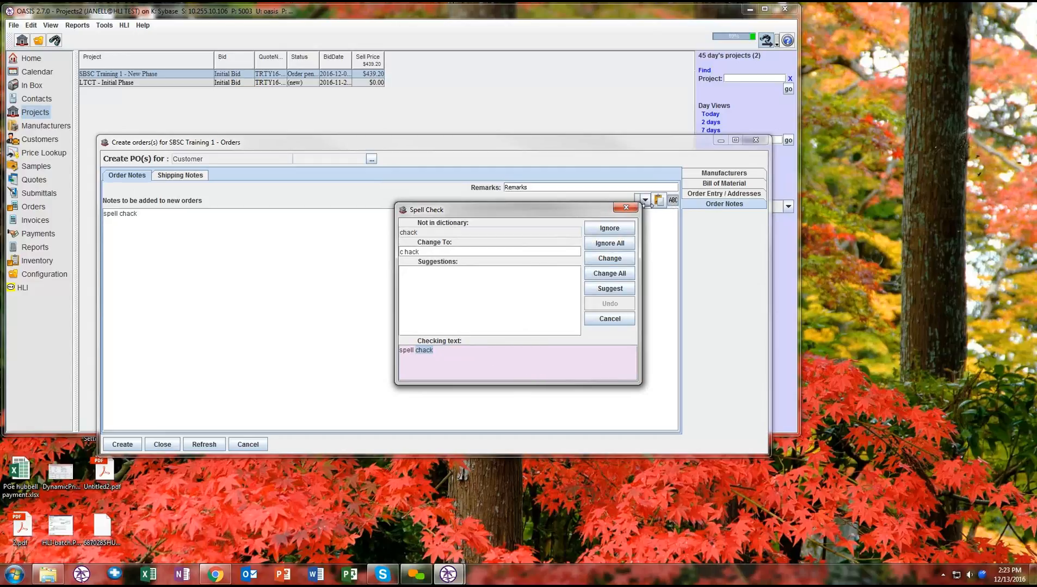
pyautogui.click(601, 292)
pyautogui.click(623, 208)
pyautogui.click(344, 341)
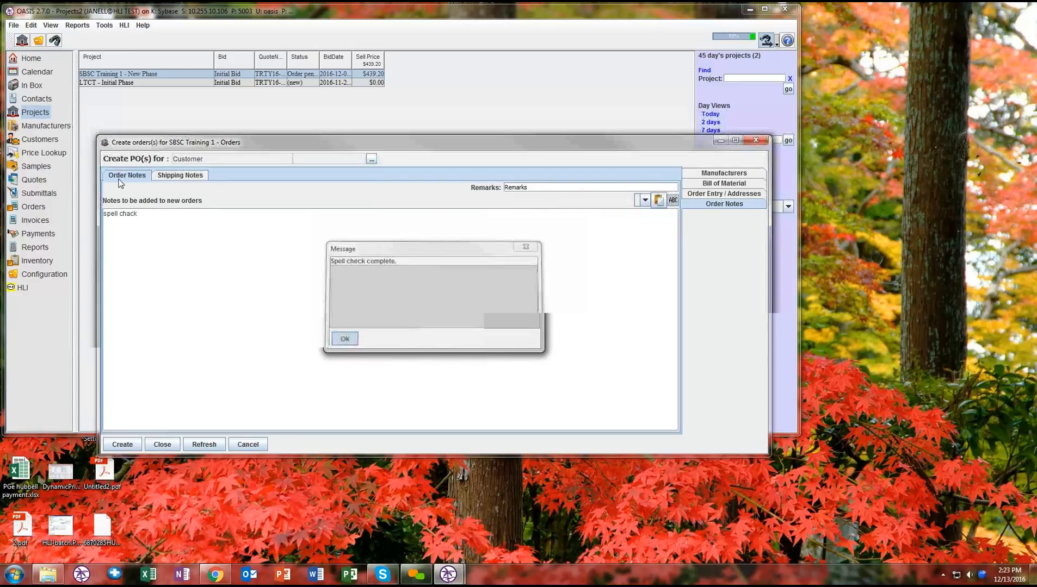
pyautogui.click(133, 214)
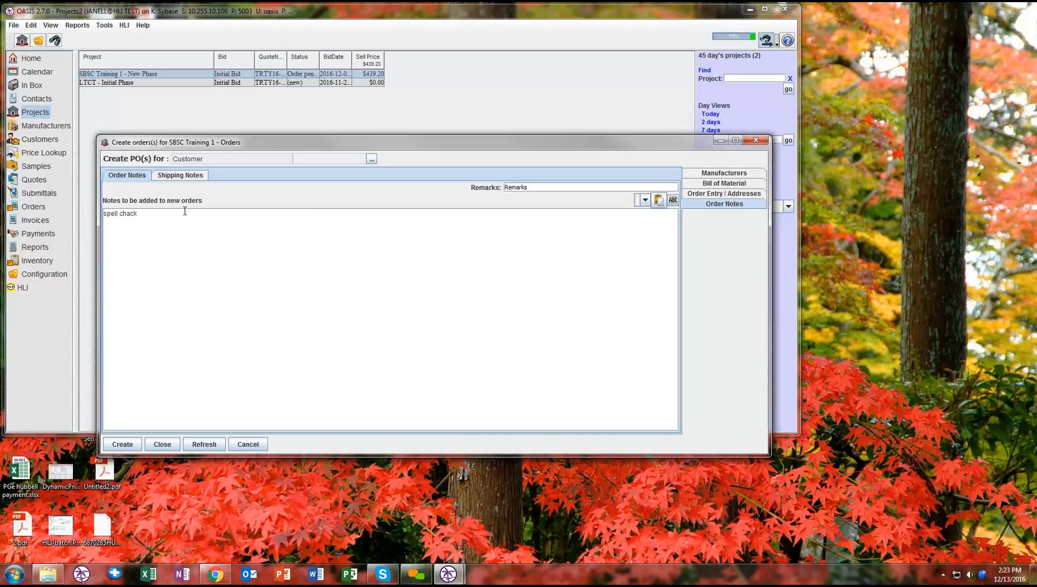
pyautogui.press('BackSpace')
pyautogui.write('e')
# - Replace the order note's text with "Order notes to place"
pyautogui.moveTo(140, 215); pyautogui.dragTo(102, 214)
pyautogui.write('Order notes to place')
# - Add the shipping note "Shipping notes to Manufacturer" to the order
pyautogui.click(184, 176)
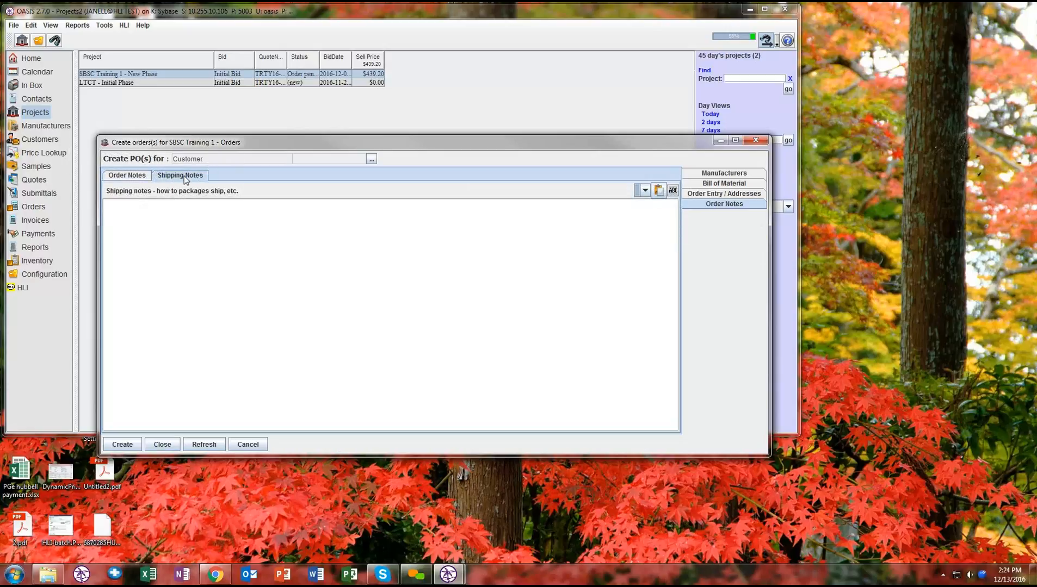
pyautogui.click(201, 226)
pyautogui.write('Shipping notes to Manufacturer')
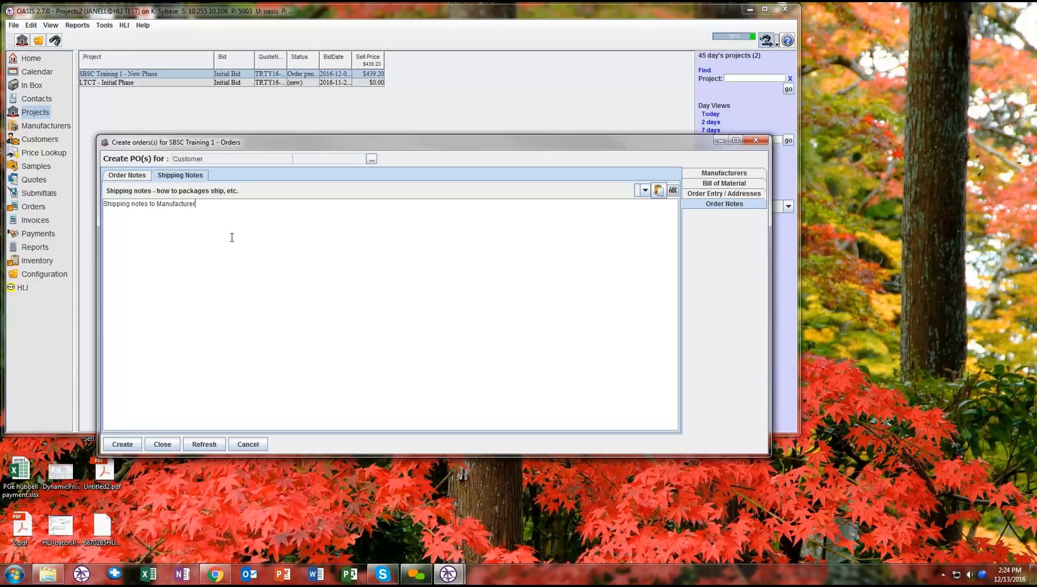
# - Create the Hubbell order as a Release order without changing the quote status to Ordered
pyautogui.click(130, 178)
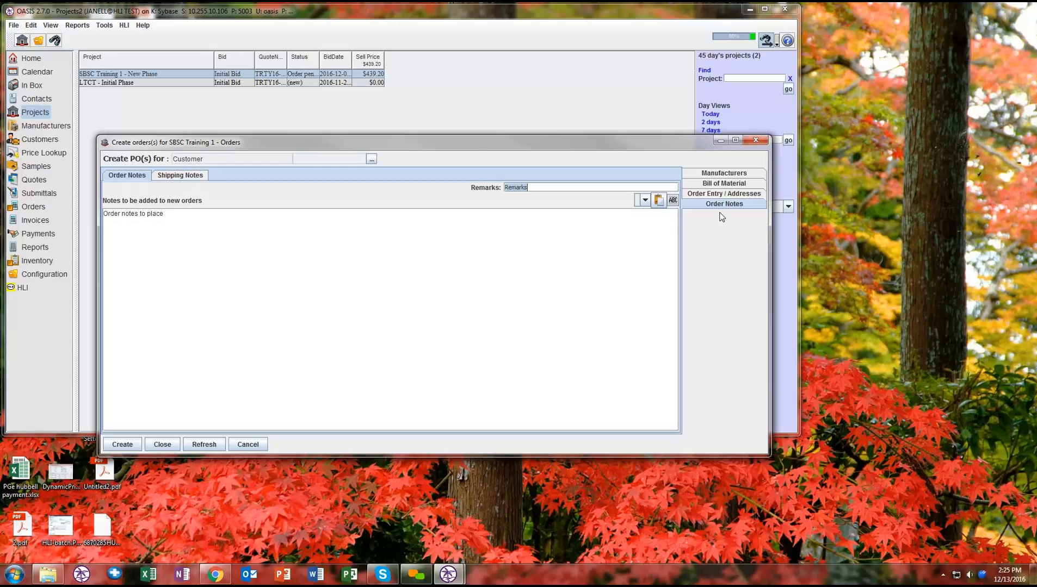
pyautogui.click(124, 446)
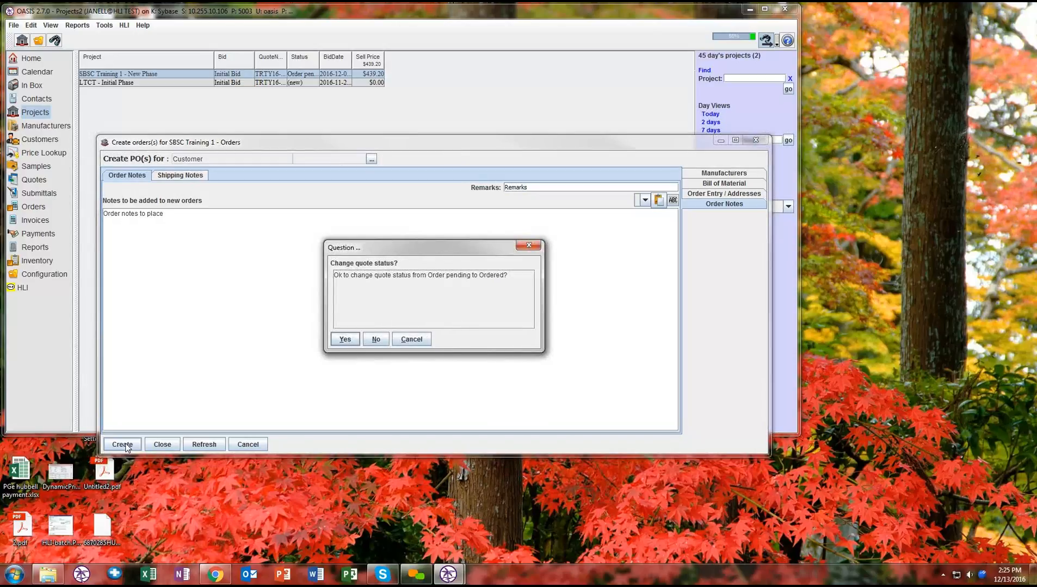
pyautogui.click(377, 339)
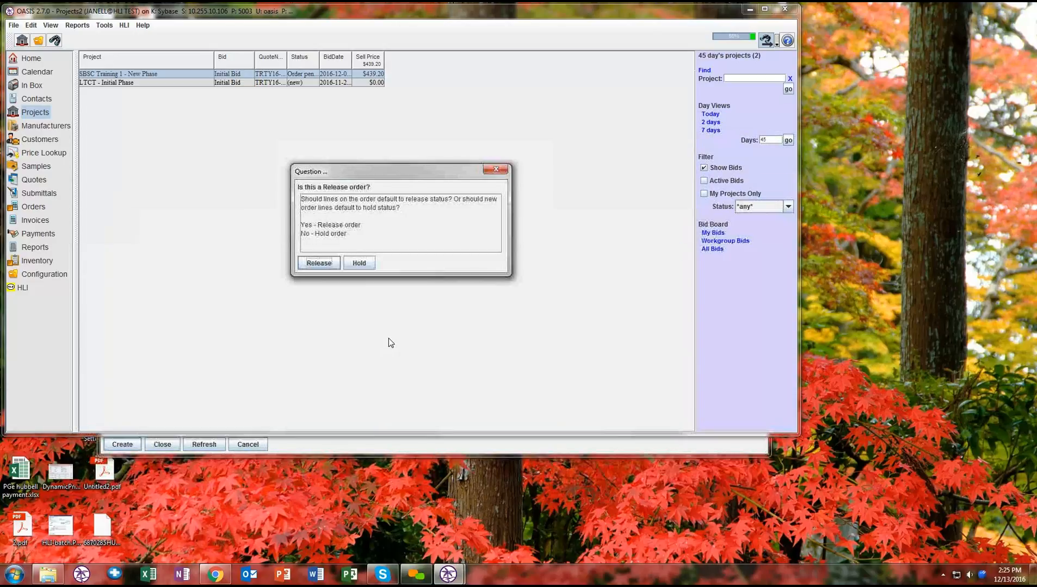
pyautogui.click(318, 262)
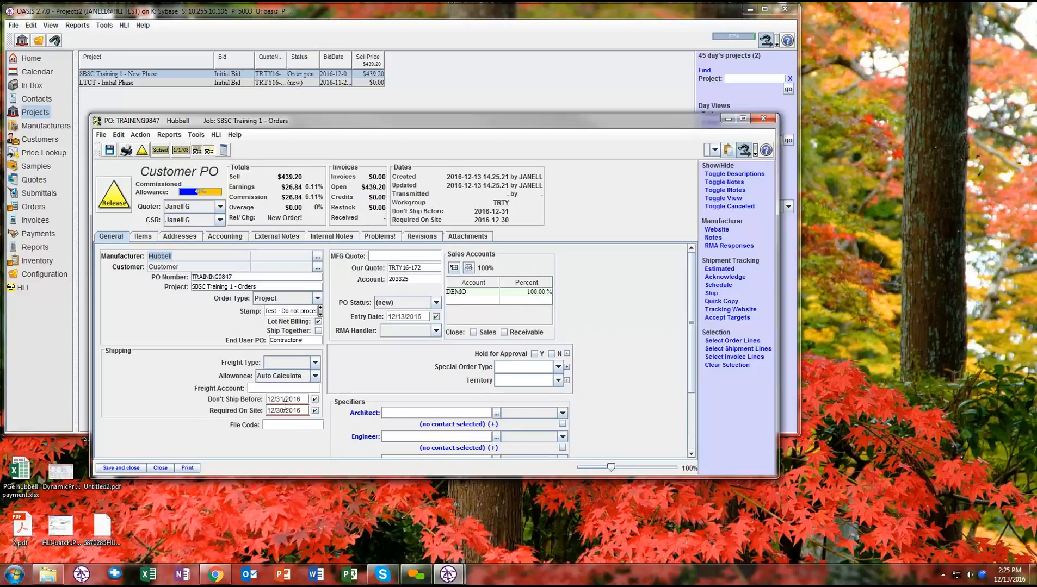
# - Clear the Required On Site date on the new Hubbell purchase order
pyautogui.click(315, 411)
pyautogui.click(315, 411)
pyautogui.click(316, 411)
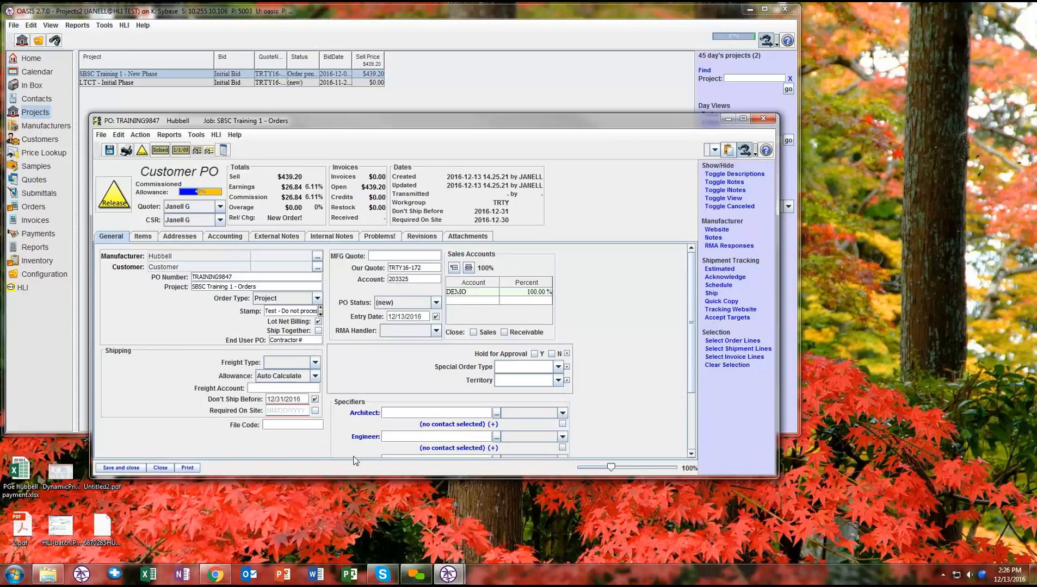
# - Select the customer's listed contact for both the Customer and the Distributor specifier on the purchase order
pyautogui.moveTo(366, 478); pyautogui.dragTo(371, 551)
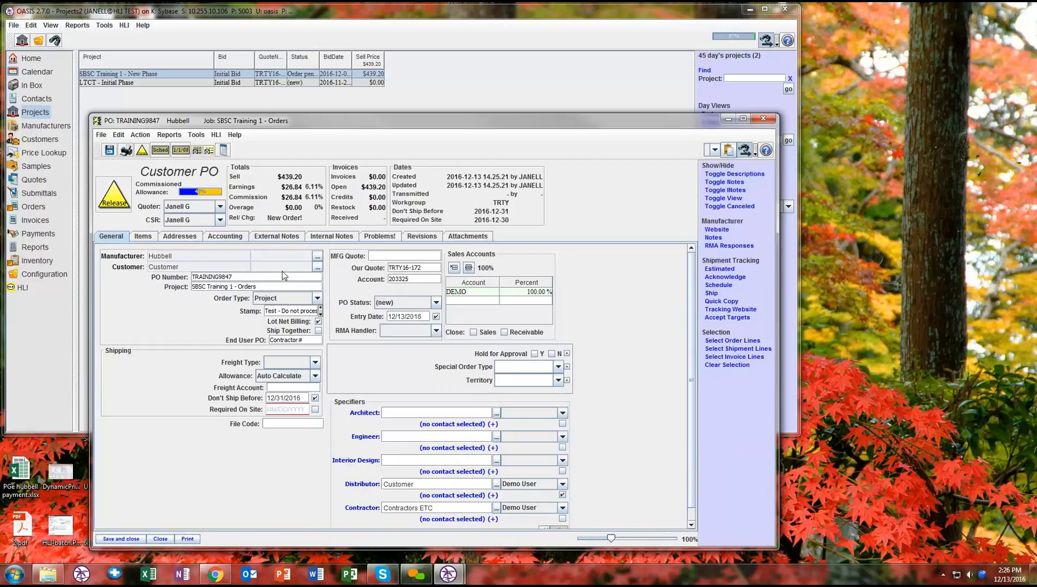
pyautogui.click(318, 267)
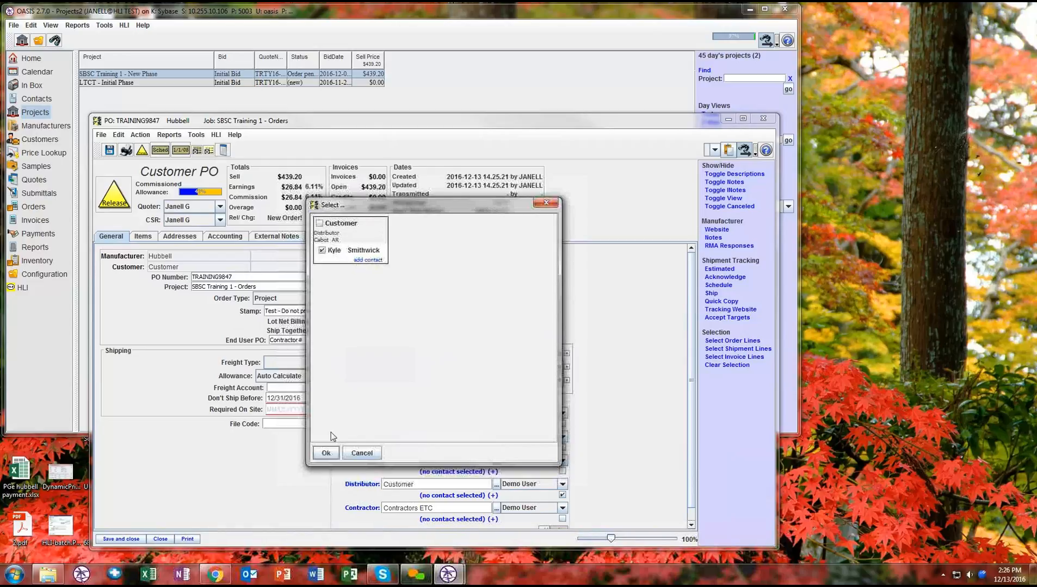
pyautogui.click(326, 453)
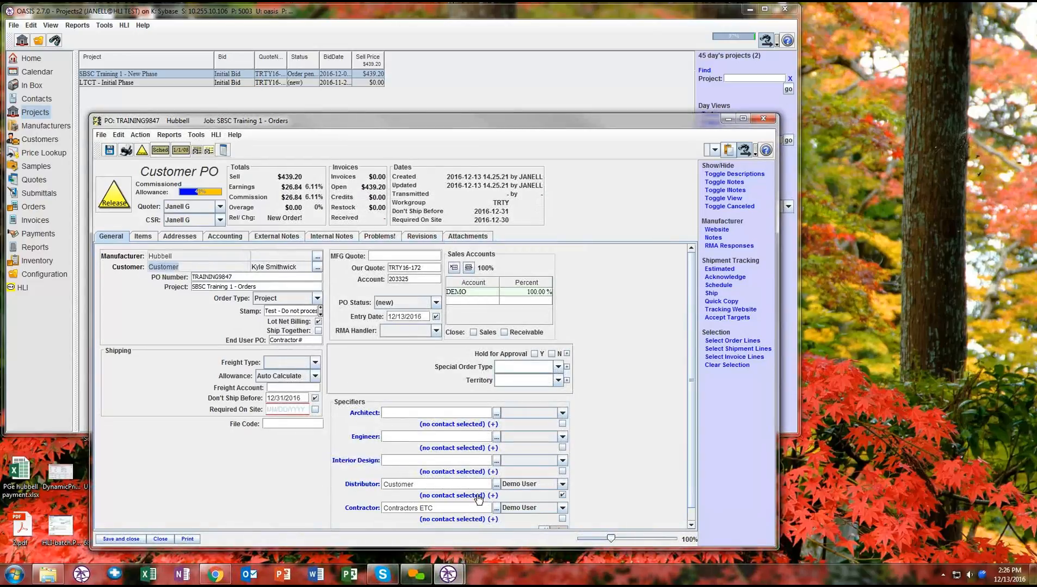
pyautogui.click(478, 496)
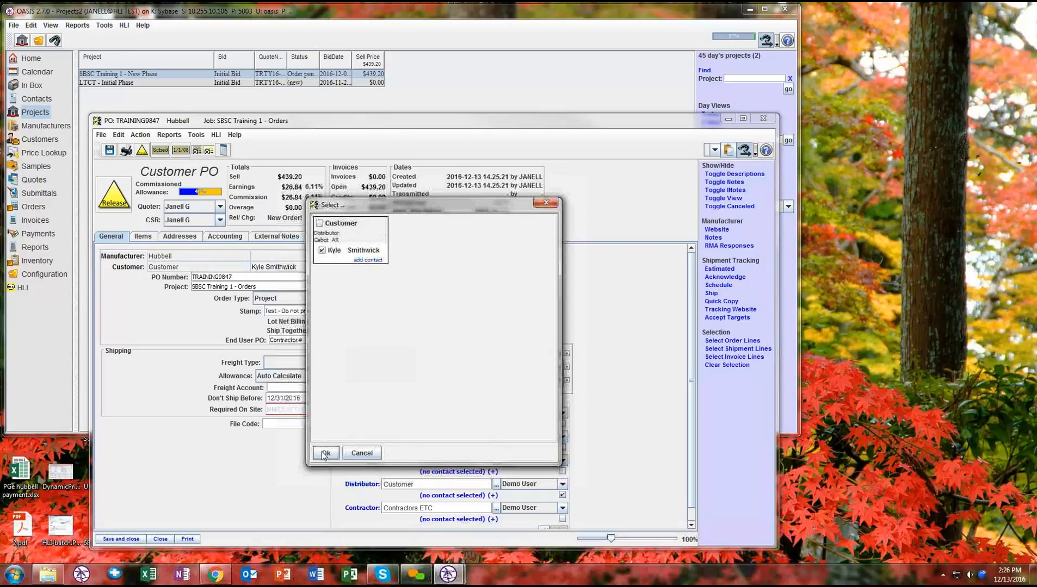
pyautogui.click(325, 454)
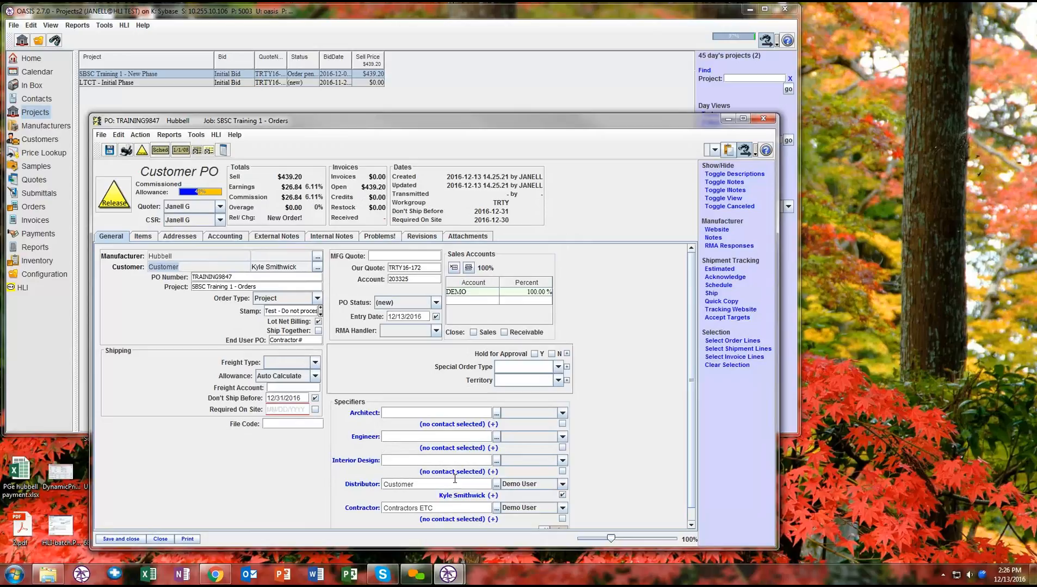
# - Add a new contact under Contractors ETC with first and last name, and assign it as the Contractor specifier's contact
pyautogui.click(483, 520)
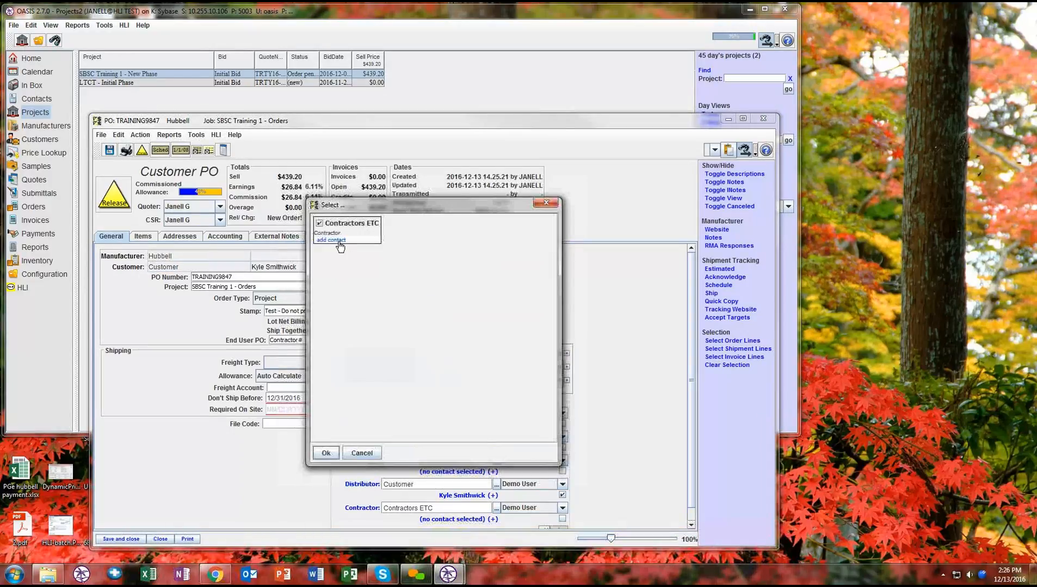
pyautogui.click(339, 241)
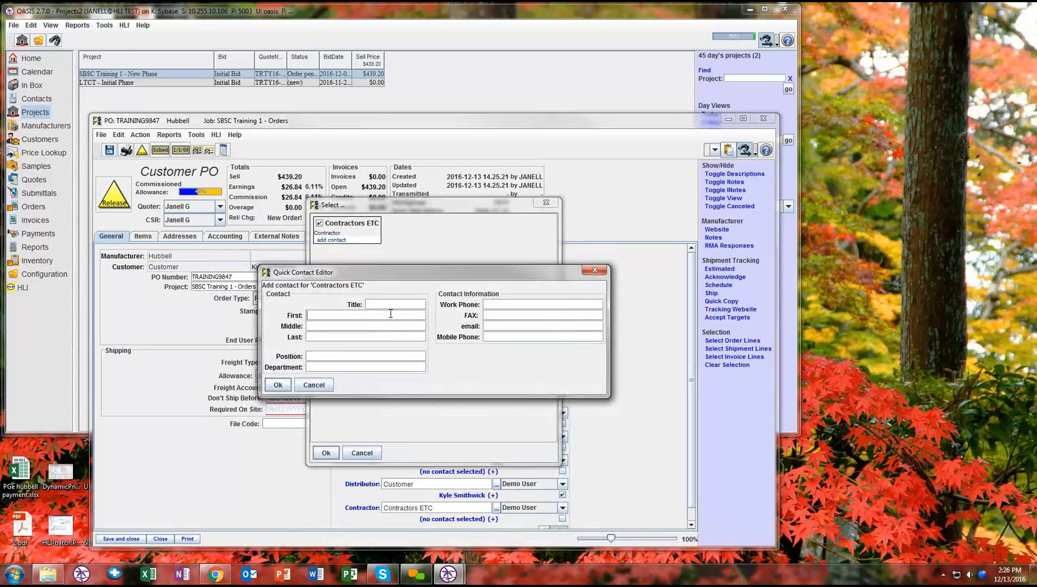
pyautogui.write('Jane')
pyautogui.write('Doe')
pyautogui.click(278, 386)
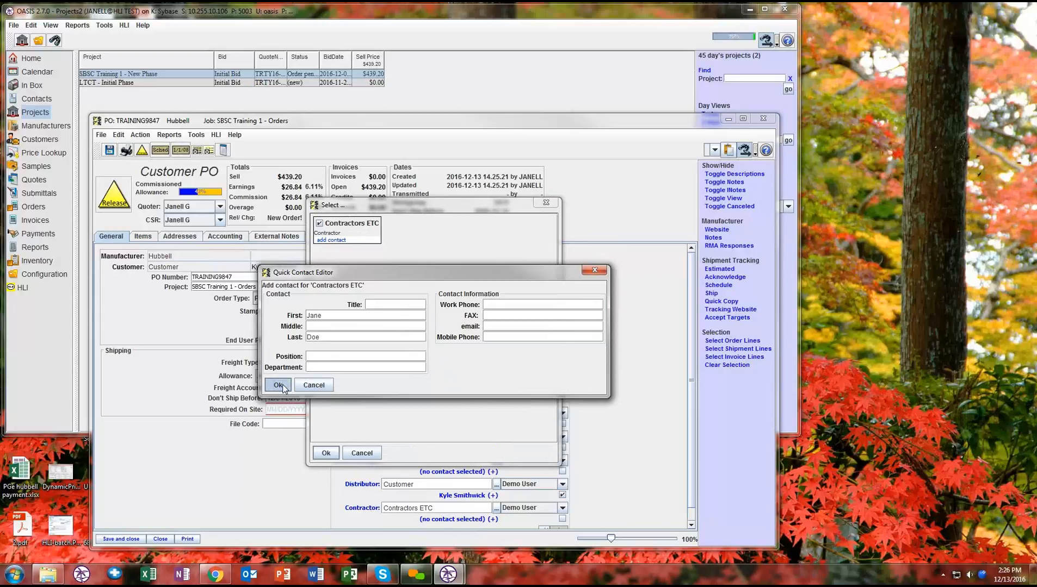
pyautogui.click(326, 452)
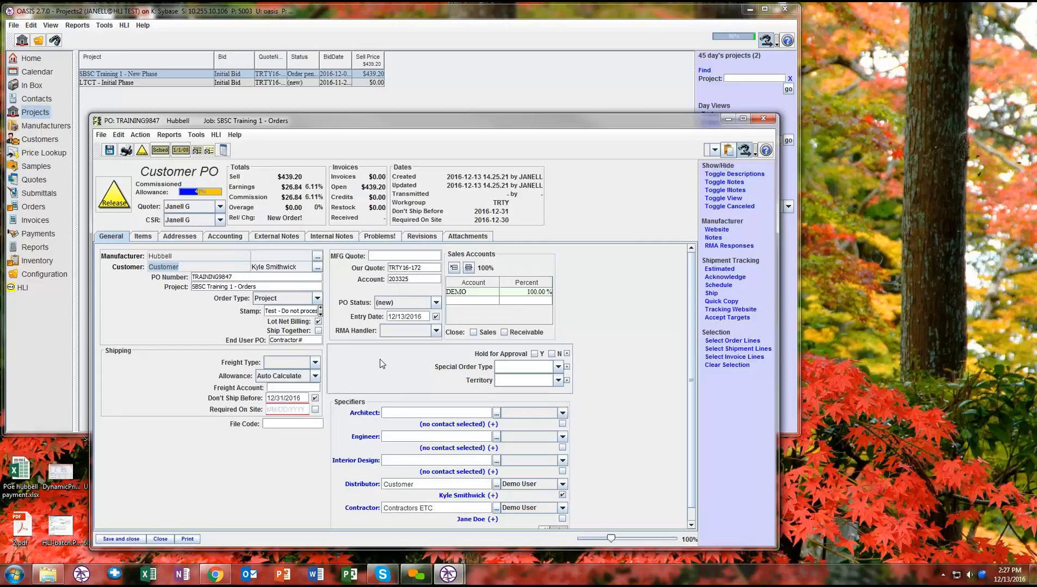
# - Add a second contact under the customer company with first and last name, and make it the Distributor specifier's contact
pyautogui.click(478, 498)
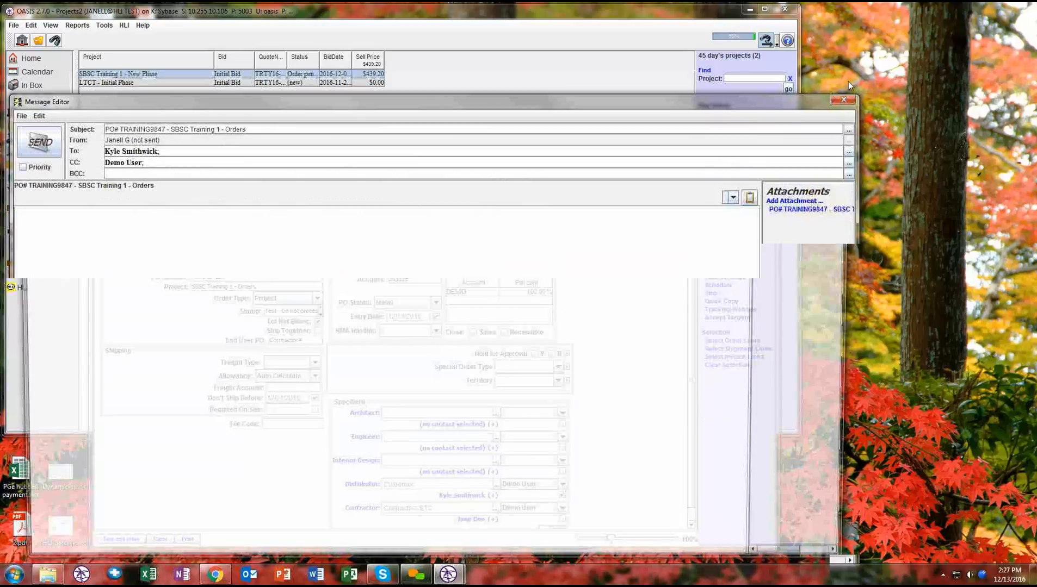
pyautogui.click(843, 99)
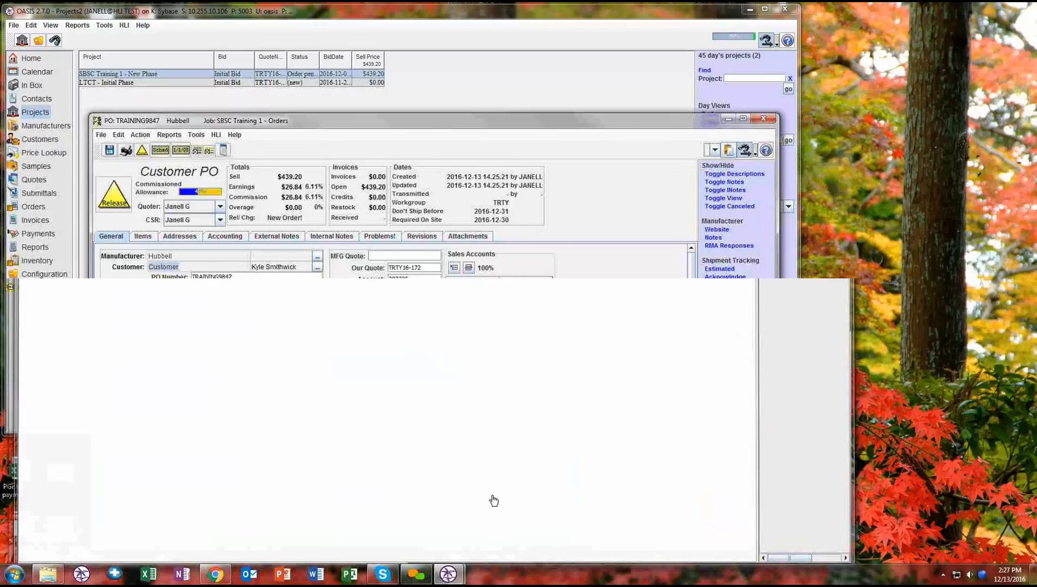
pyautogui.click(492, 497)
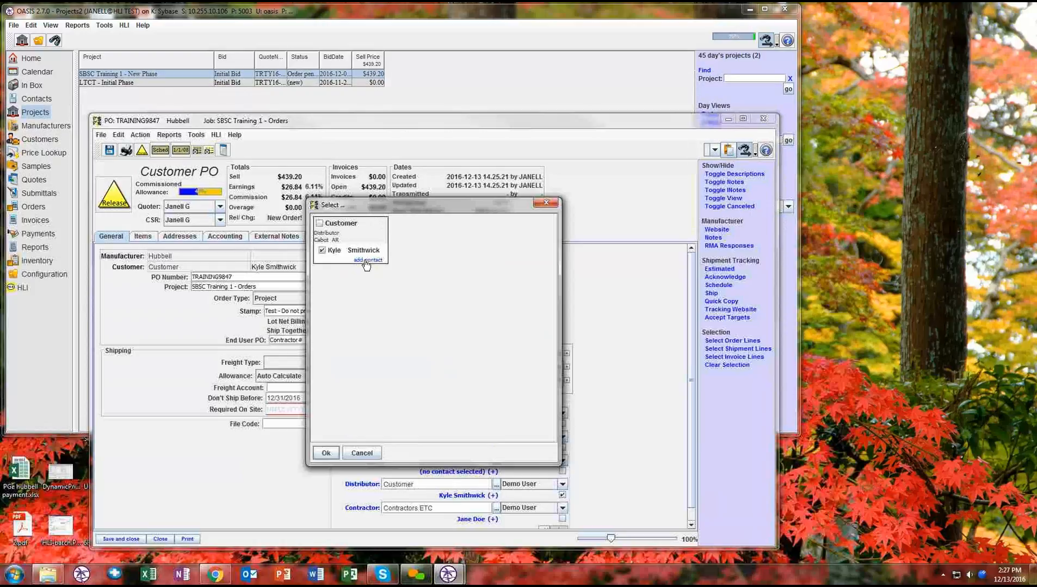
pyautogui.click(366, 262)
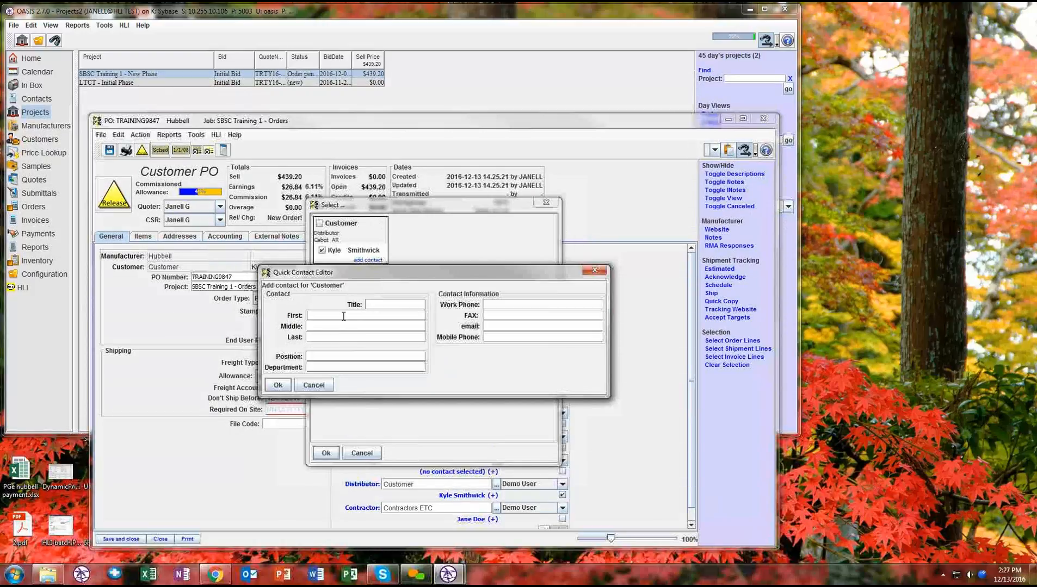
pyautogui.write('John')
pyautogui.press('Tab')
pyautogui.press('Tab')
pyautogui.write('Doe')
pyautogui.click(275, 386)
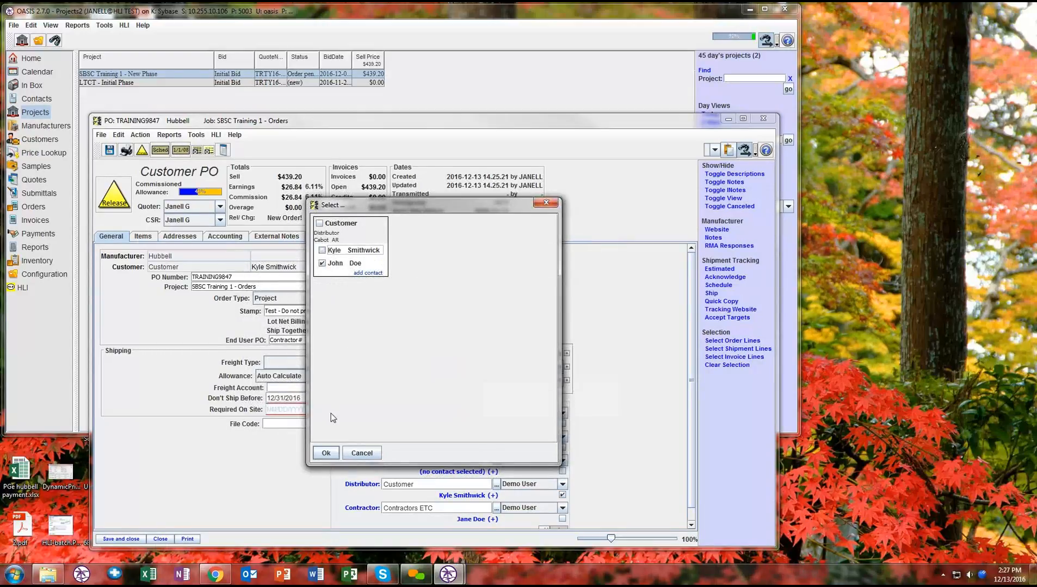
pyautogui.click(327, 453)
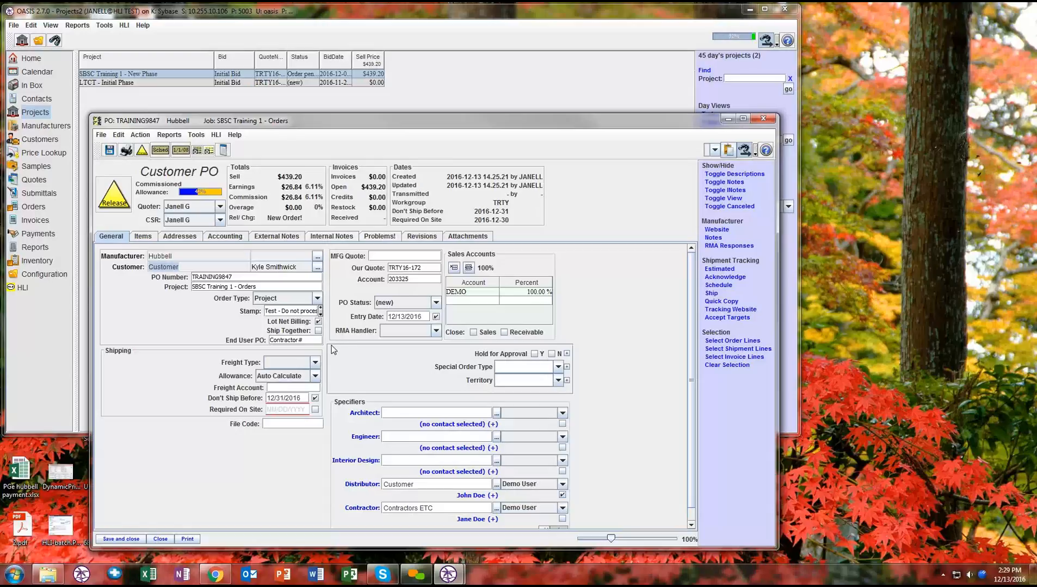
# - Examine the choices available for the purchase order's Special Order Type, Territory and Order Type
pyautogui.click(558, 367)
pyautogui.click(559, 368)
pyautogui.click(558, 381)
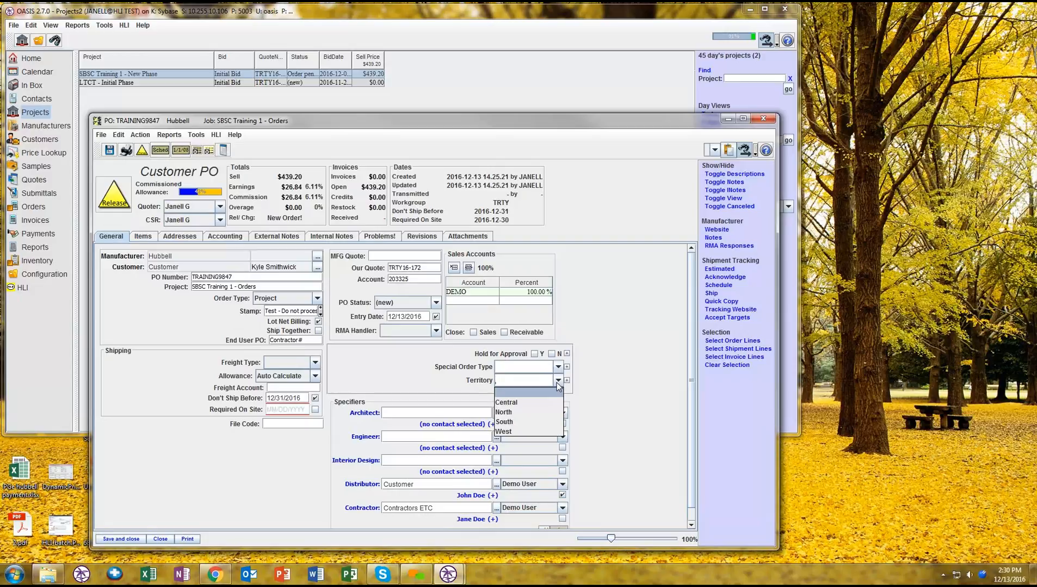
pyautogui.click(611, 359)
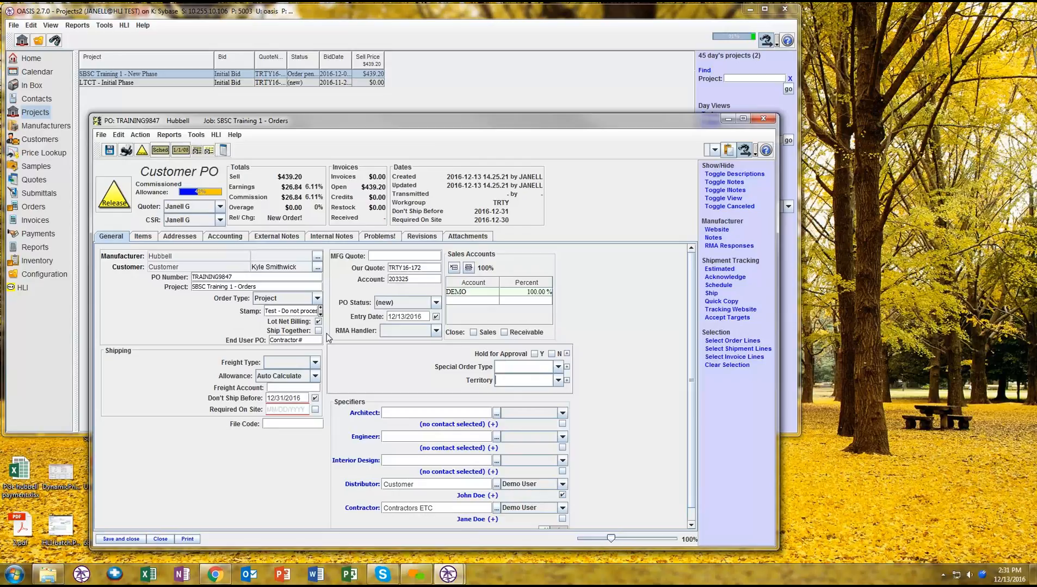
pyautogui.click(317, 299)
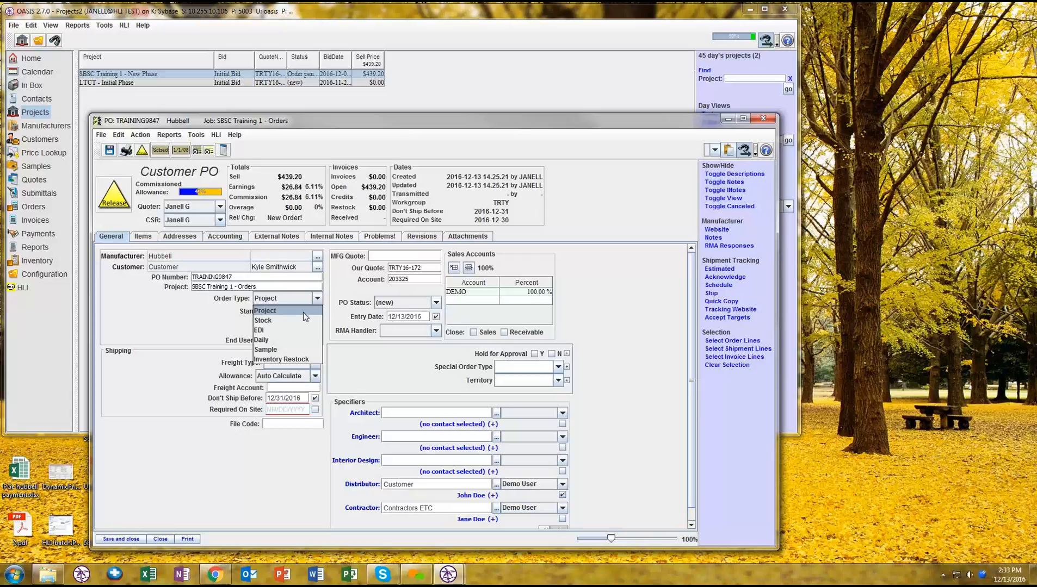
# - Set the purchase order's Order Type to Project and its Entry Date to 12/13/2016
pyautogui.click(266, 311)
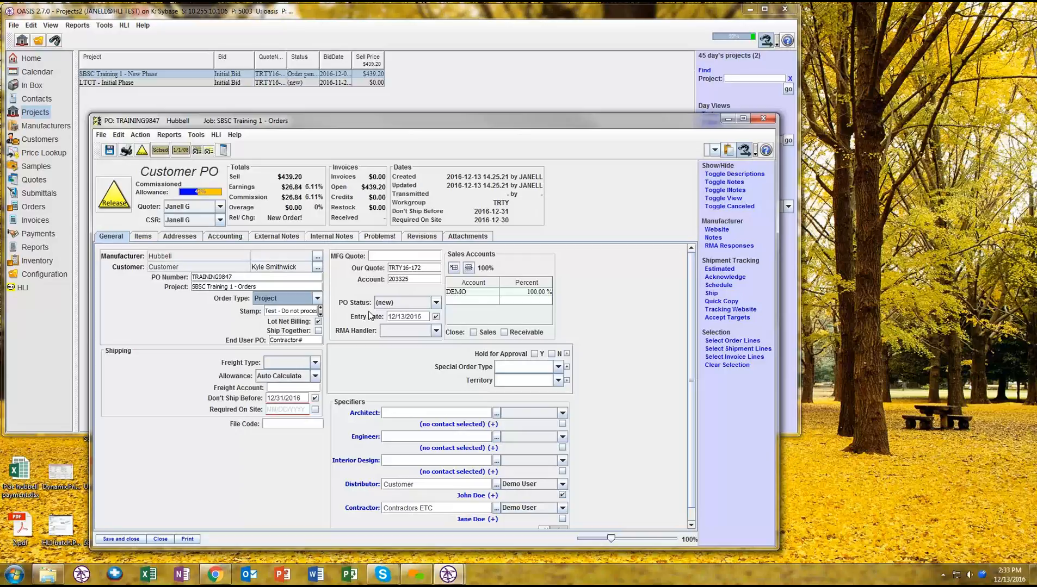
pyautogui.click(318, 332)
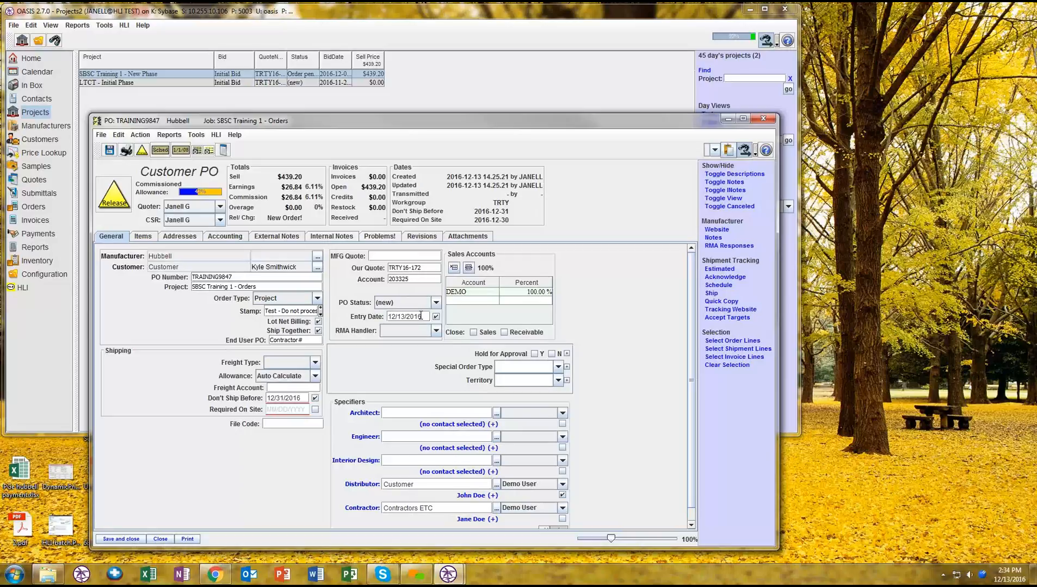
pyautogui.click(420, 315)
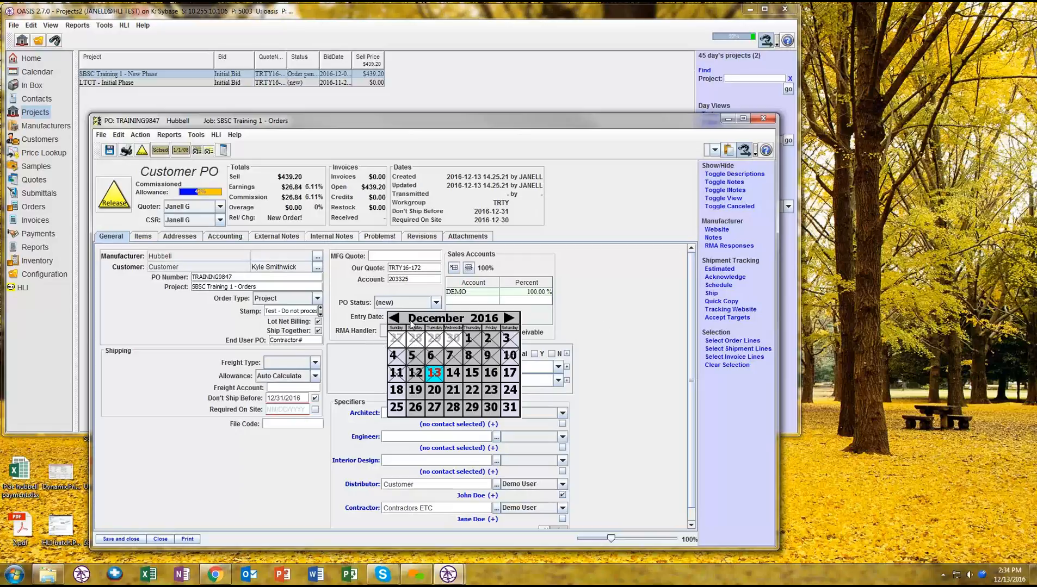
pyautogui.click(435, 374)
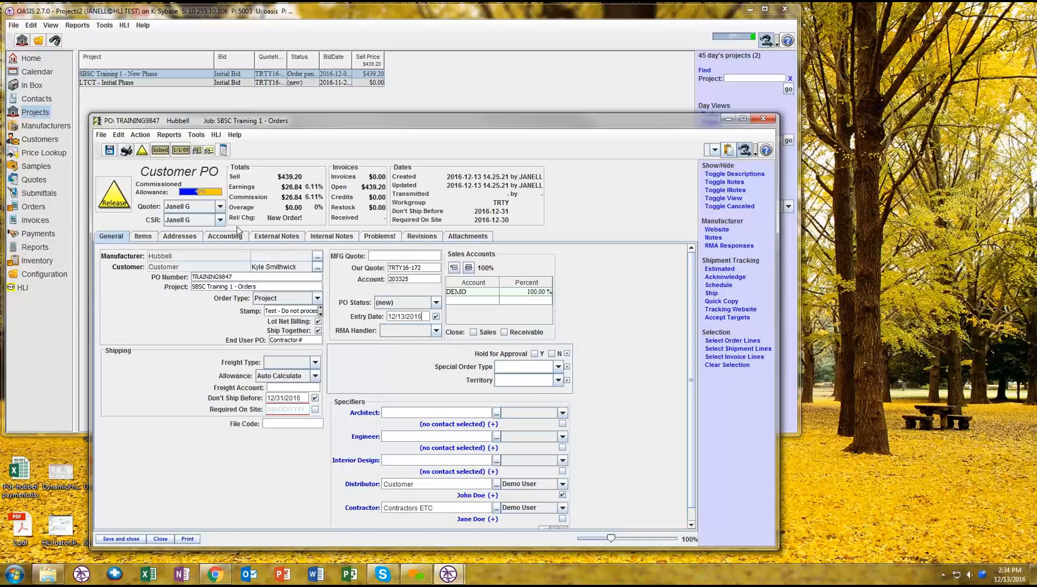
# - Examine the available RMA Handler choices and the rest of the purchase order's general information, including the full specifier list
pyautogui.click(435, 331)
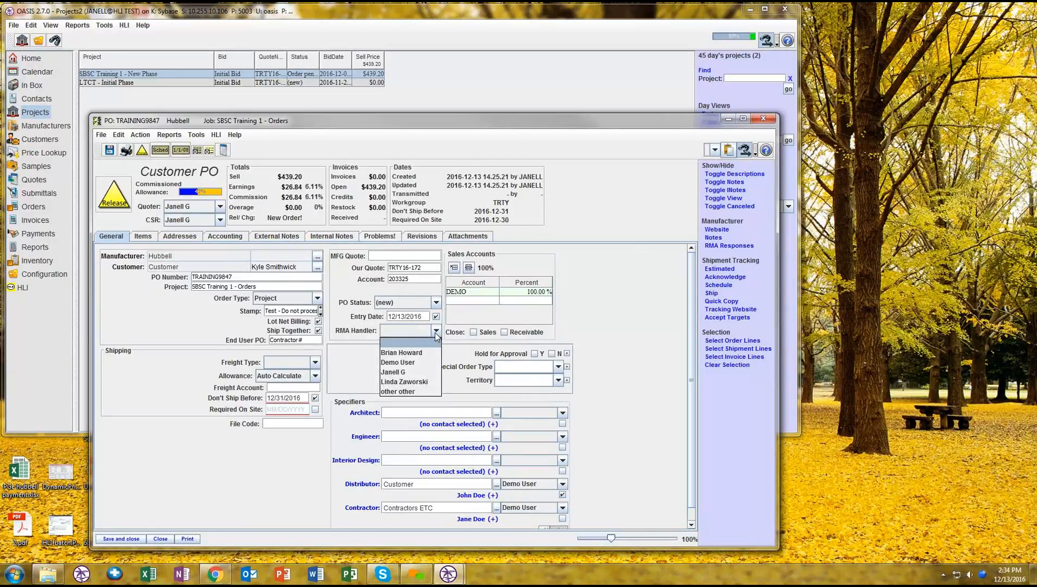
pyautogui.click(435, 333)
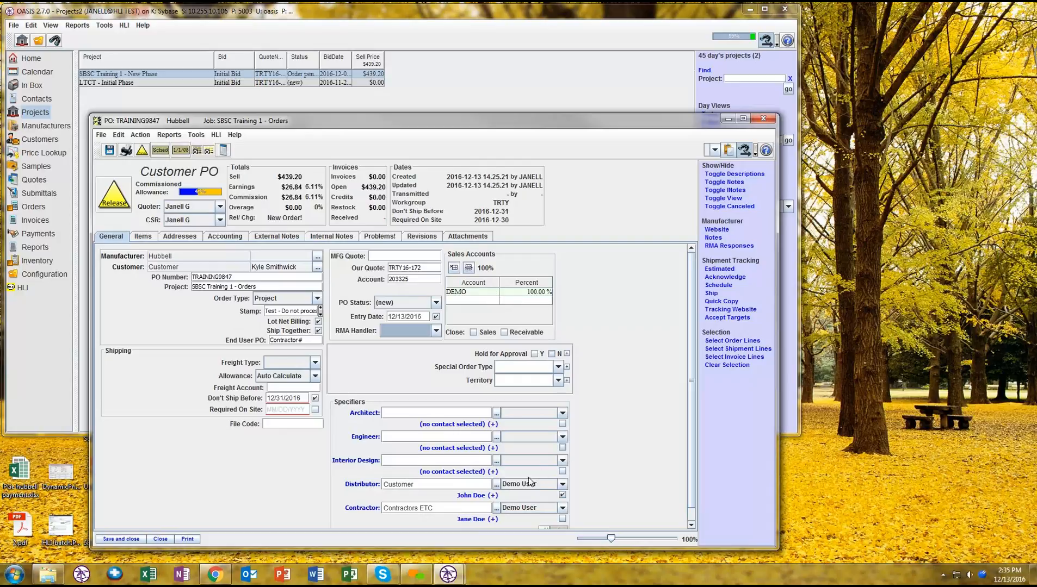
pyautogui.scroll(-1, 504, 495)
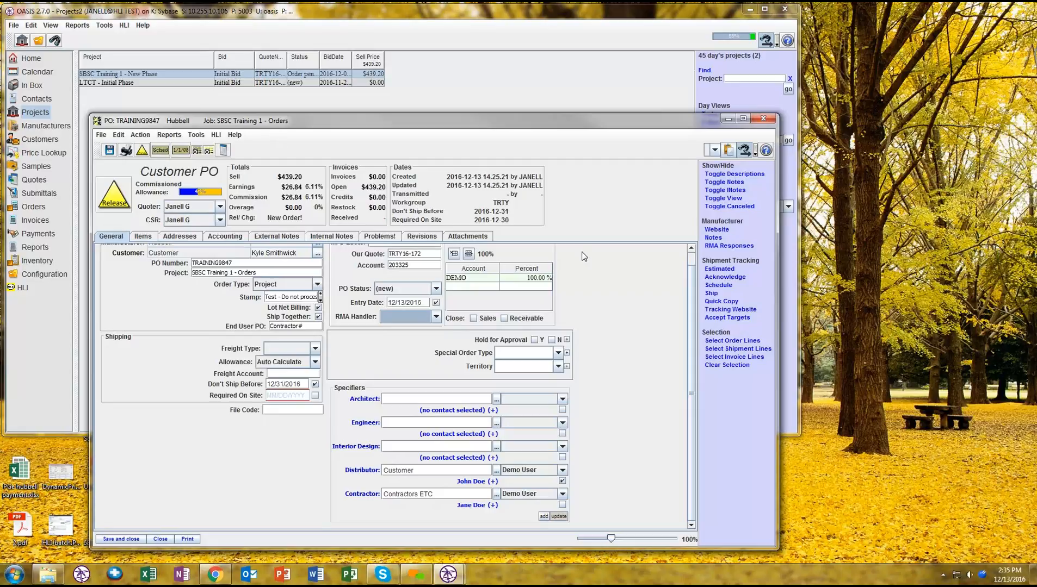
pyautogui.scroll(1, 591, 283)
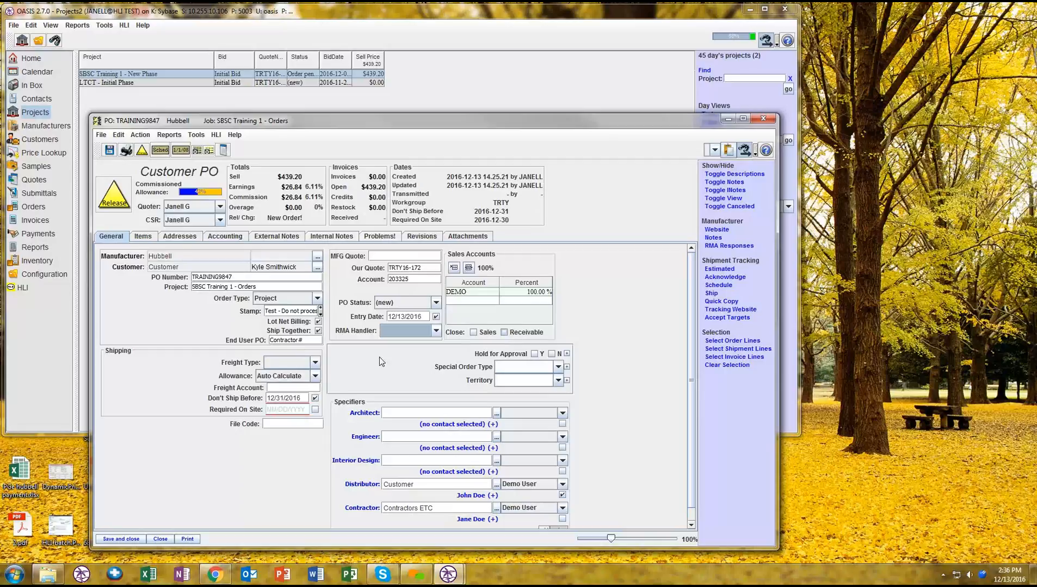
# - Open the purchase order's line items and widen the Item Stock column to show its full text
pyautogui.click(144, 238)
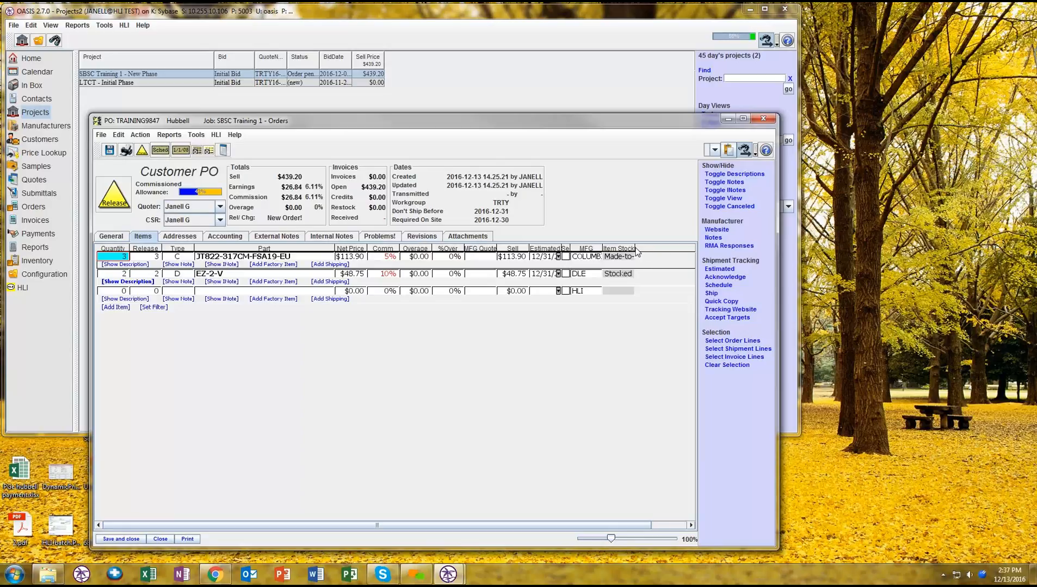
pyautogui.moveTo(635, 252); pyautogui.dragTo(669, 254)
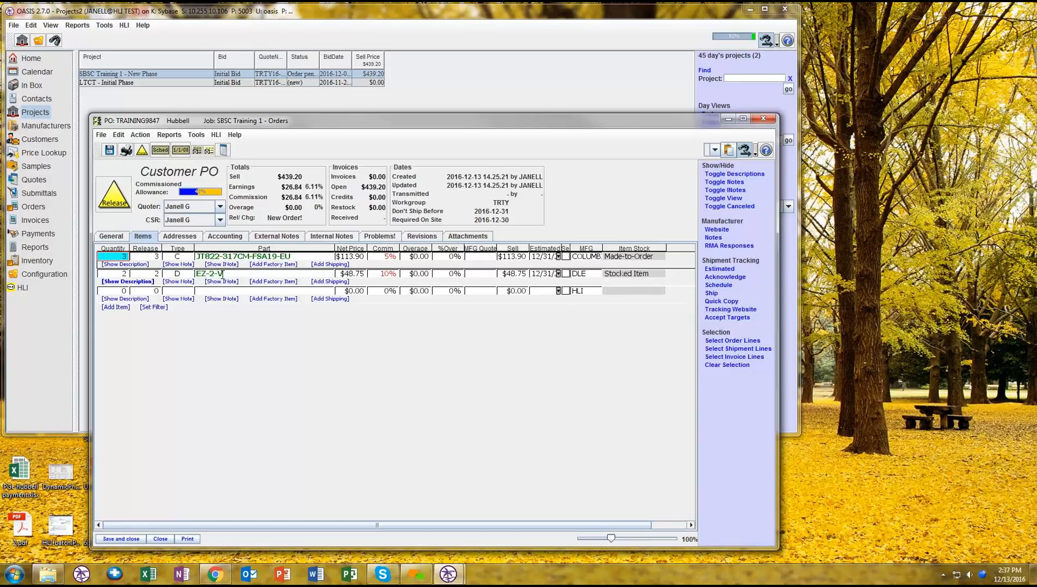
# - Request the manufacturer stock status of the EZ-2-V line item from Dual Lite with HLI's Get Stock Status (one item)
pyautogui.click(220, 274)
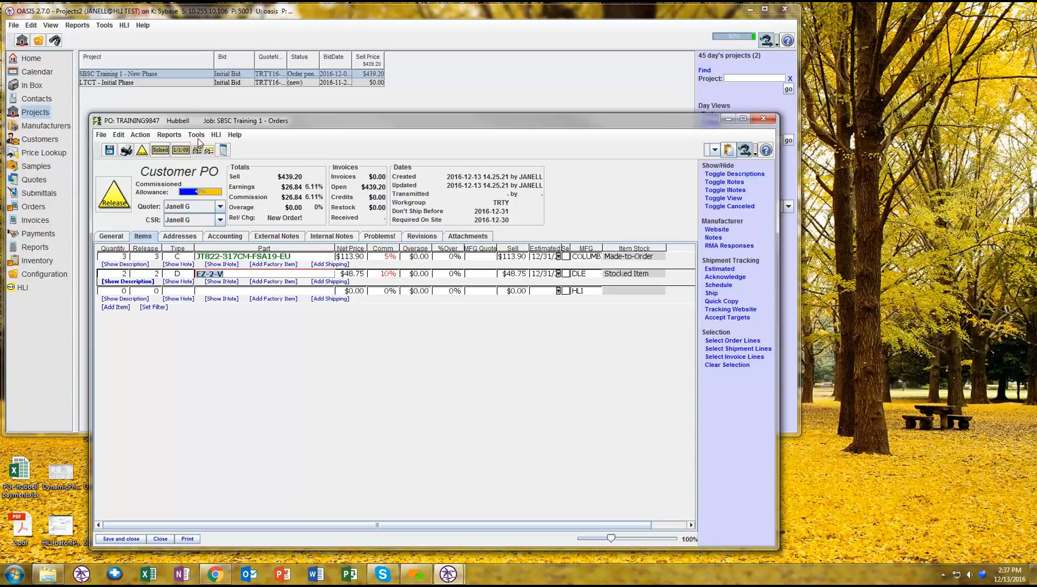
pyautogui.click(217, 135)
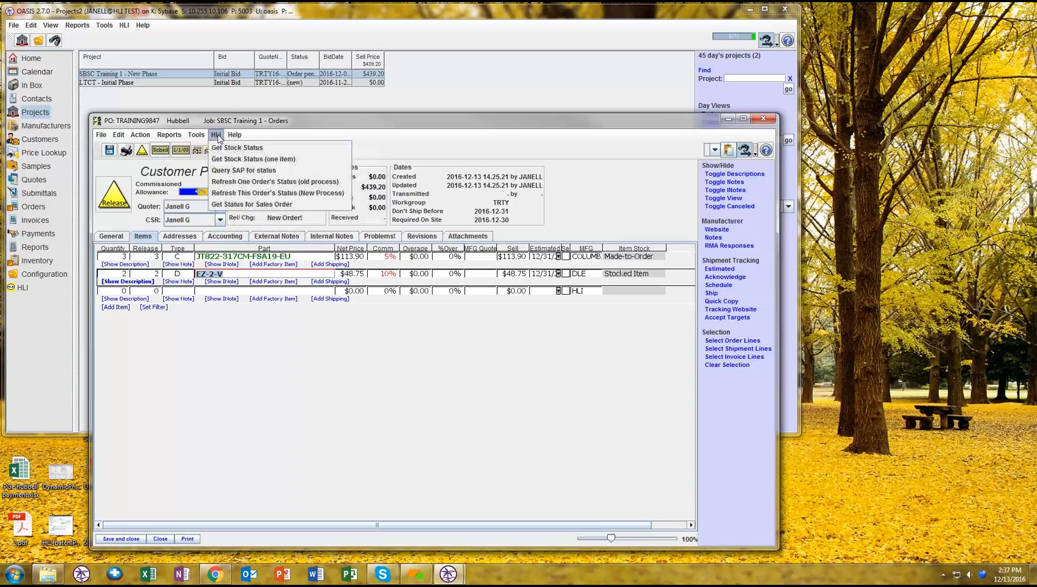
pyautogui.click(235, 160)
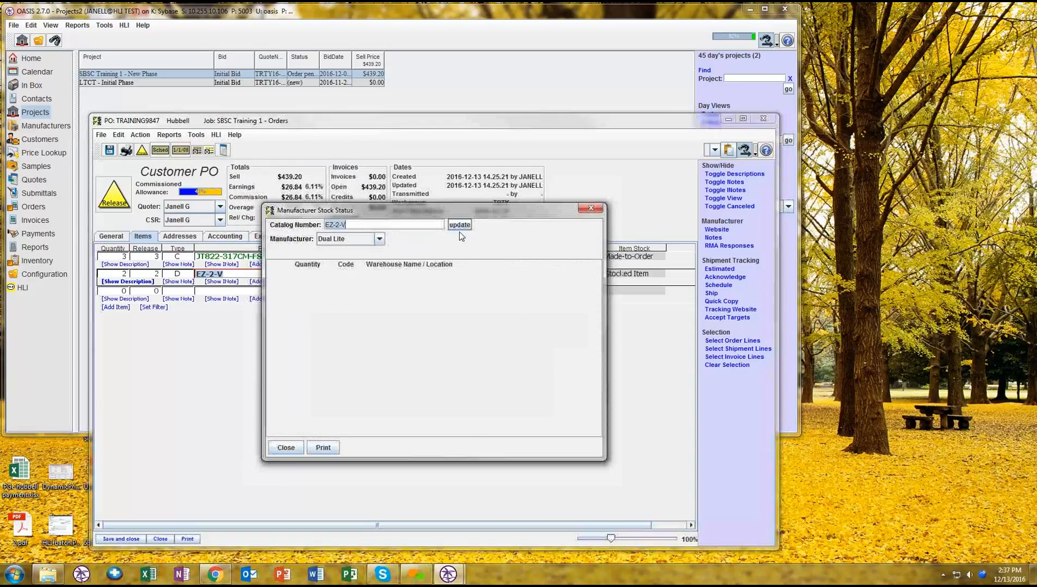
pyautogui.click(460, 225)
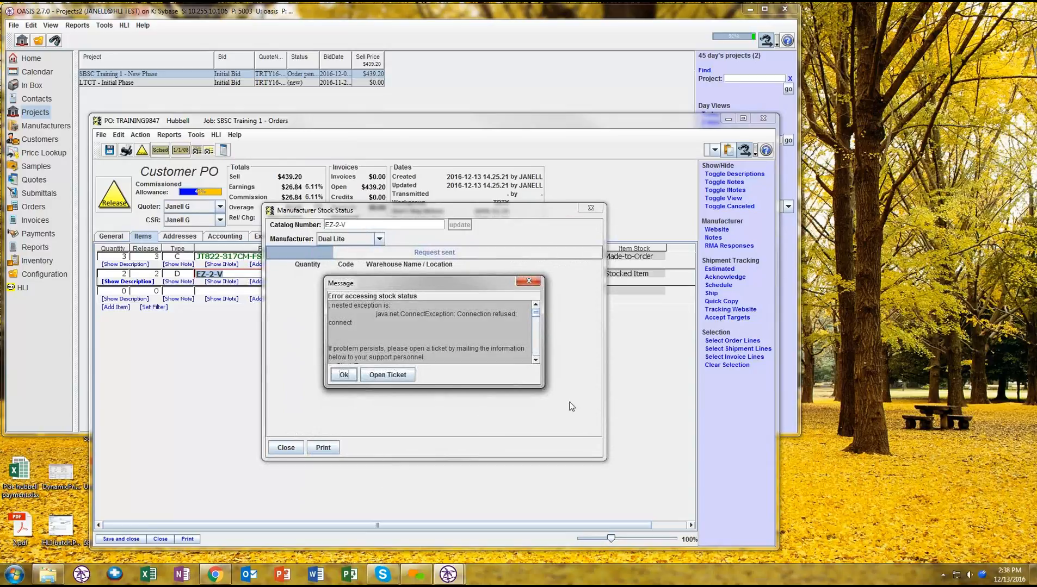
pyautogui.scroll(-5, 435, 341)
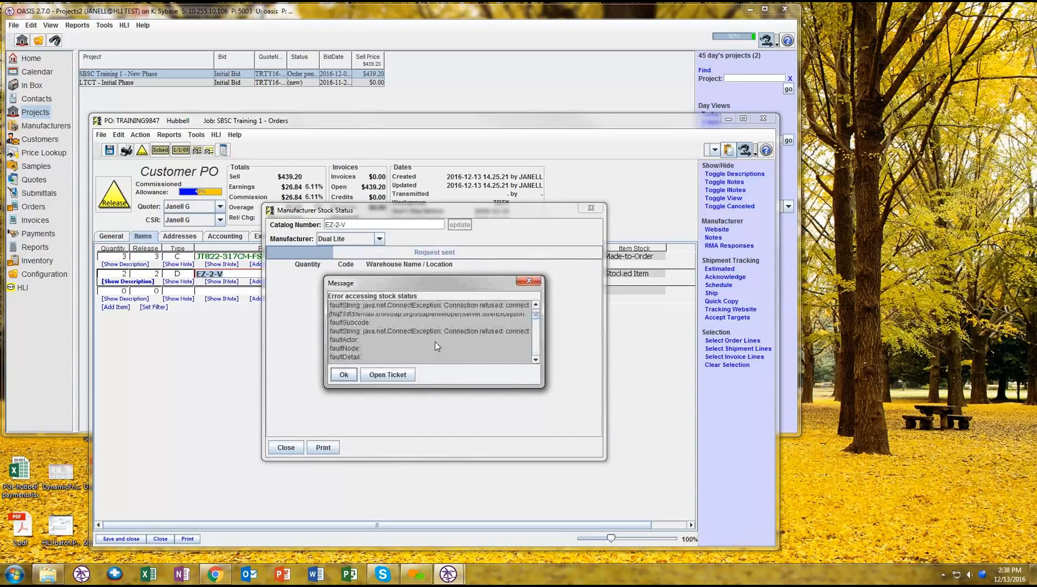
pyautogui.click(341, 375)
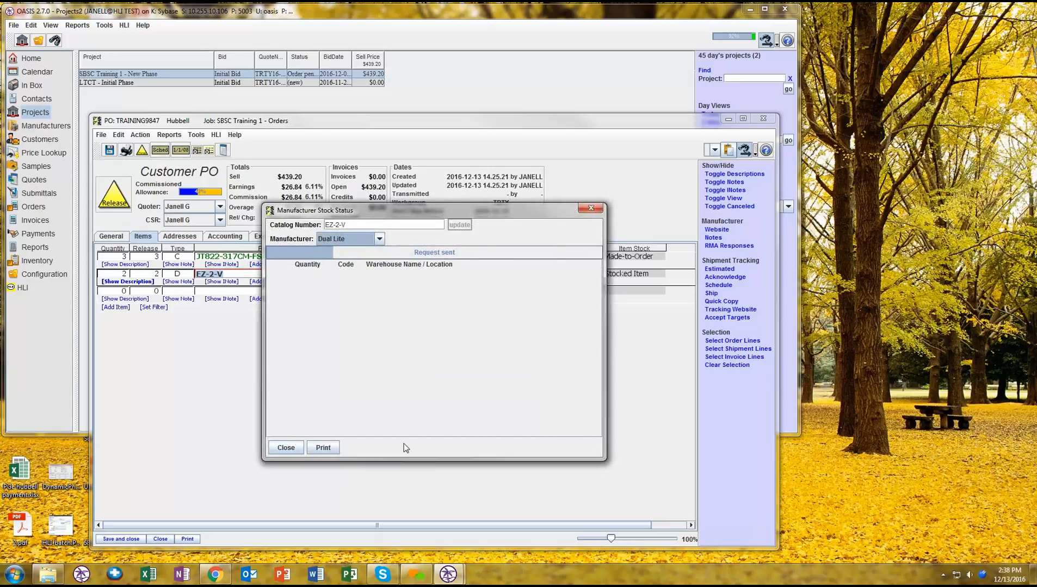
pyautogui.click(286, 447)
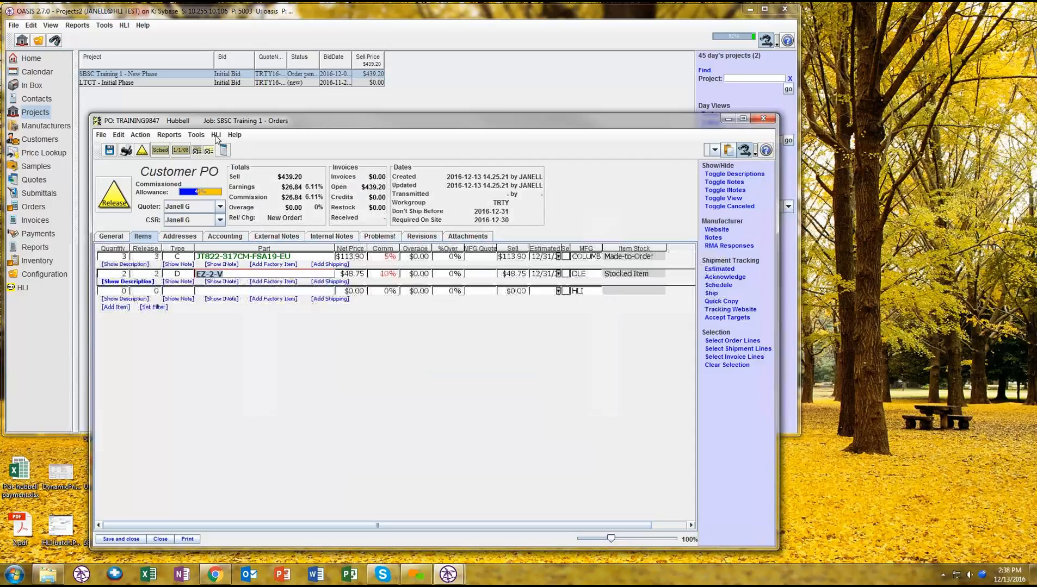
# - Query the EZ-2-V item's stock again with the general Stock Status (one item) tool, and close the lookup
pyautogui.click(195, 135)
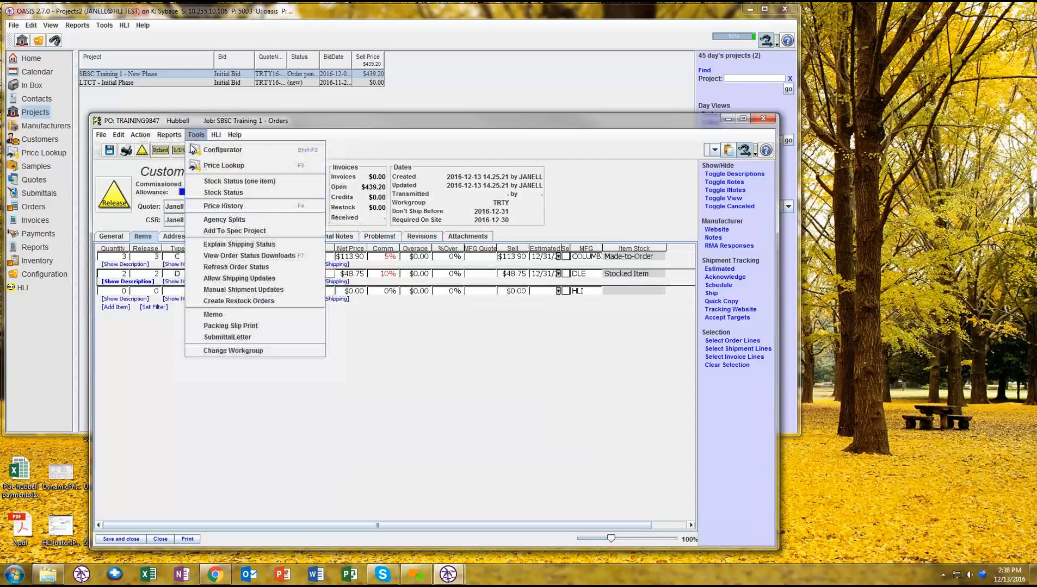
pyautogui.click(234, 181)
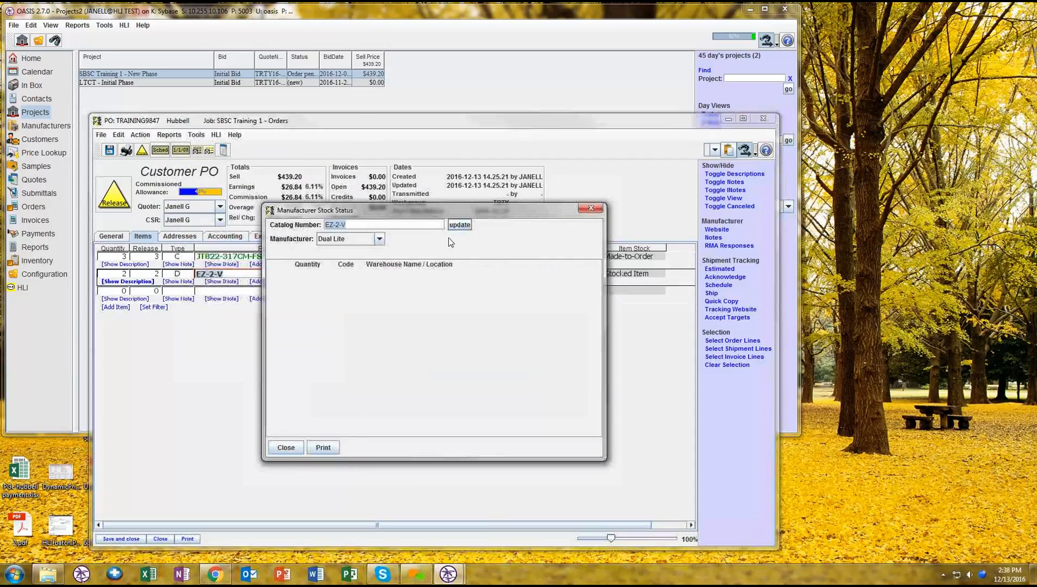
pyautogui.click(457, 225)
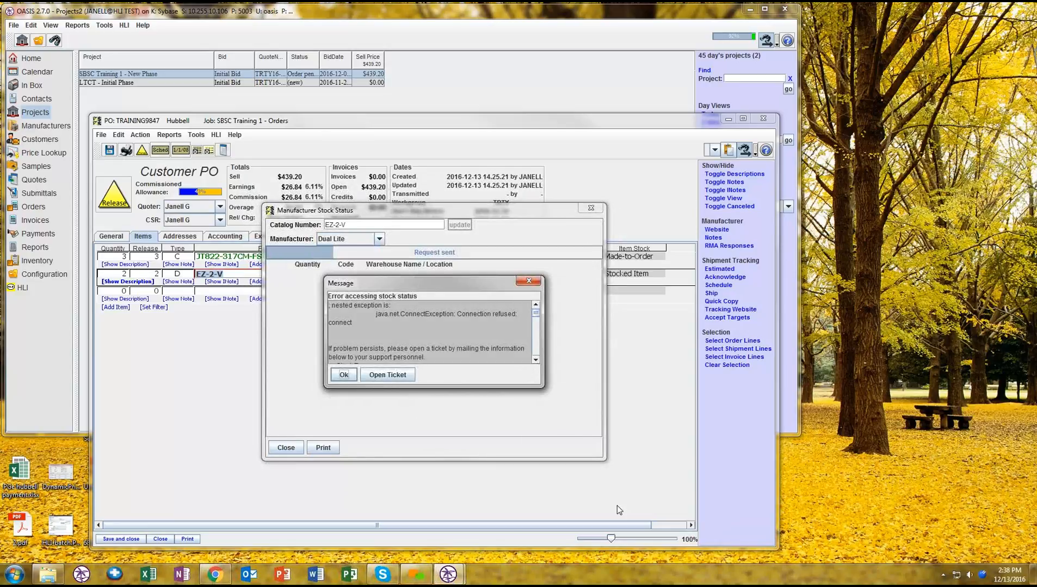
pyautogui.click(527, 282)
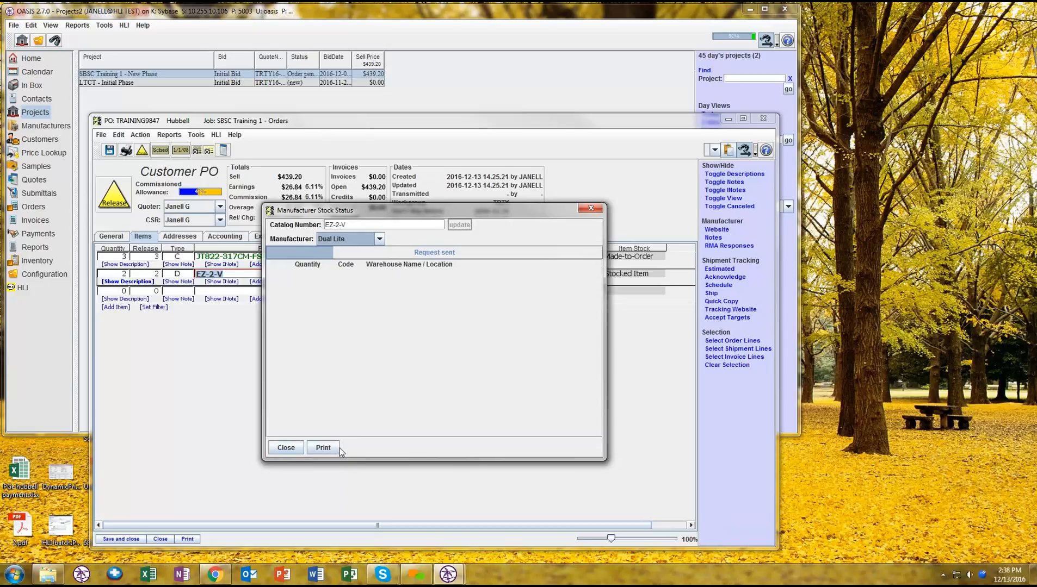
pyautogui.click(284, 448)
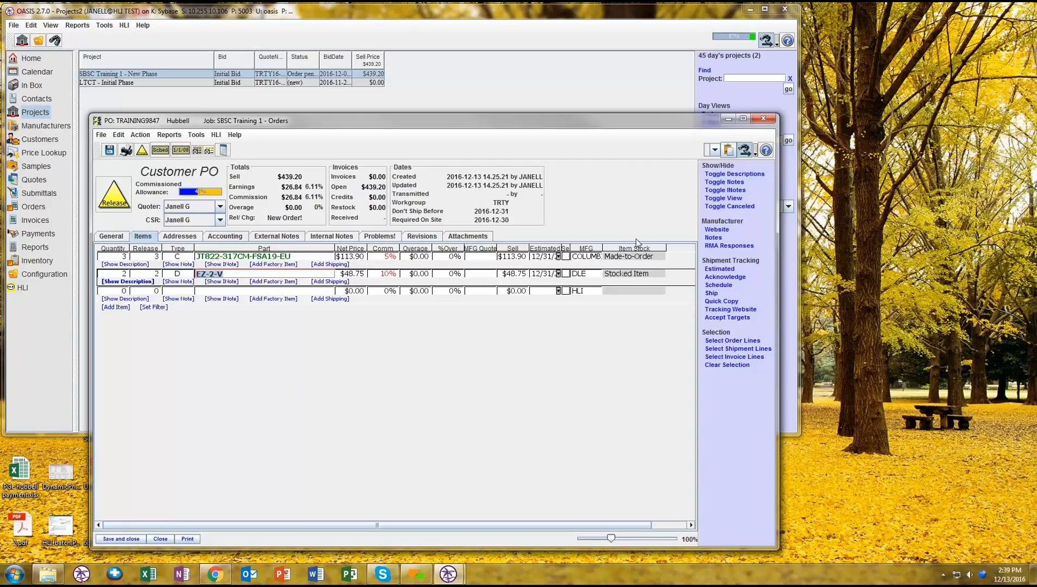
# - Hide the Item Notes column from the line items through the column preferences, keeping Item Stock enabled
pyautogui.click(102, 135)
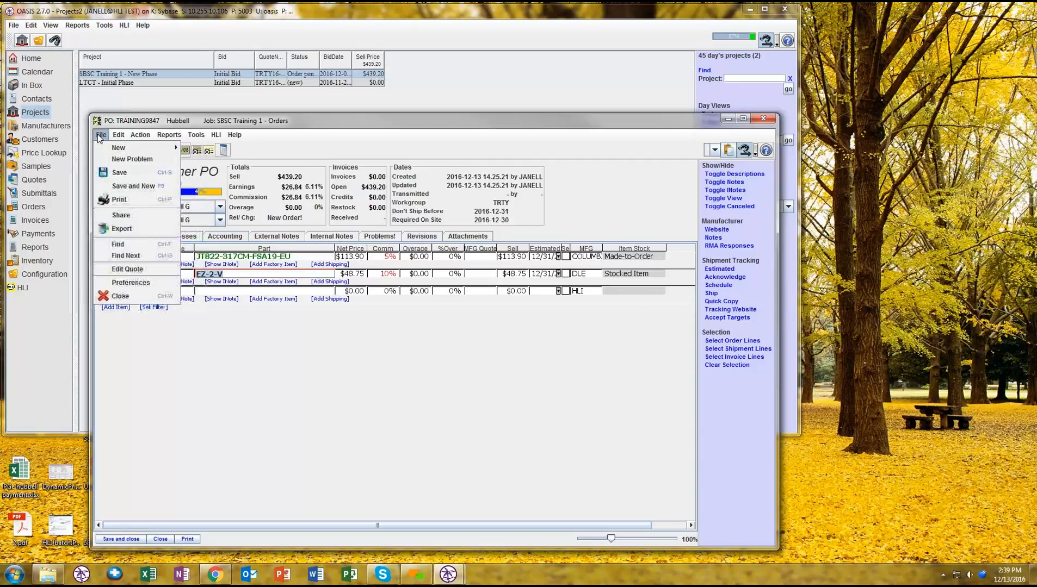
pyautogui.click(129, 283)
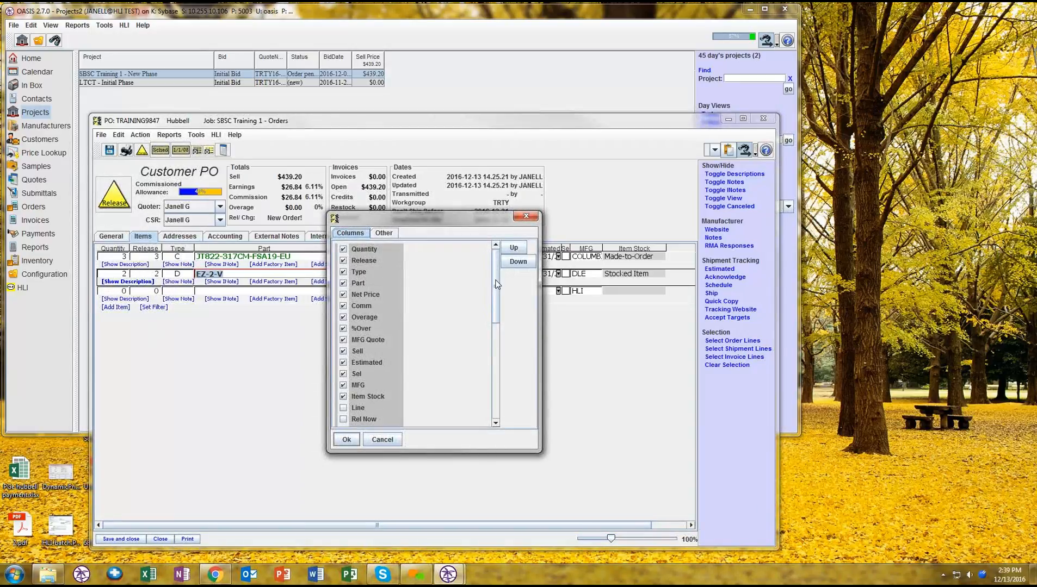
pyautogui.moveTo(496, 283); pyautogui.dragTo(489, 388)
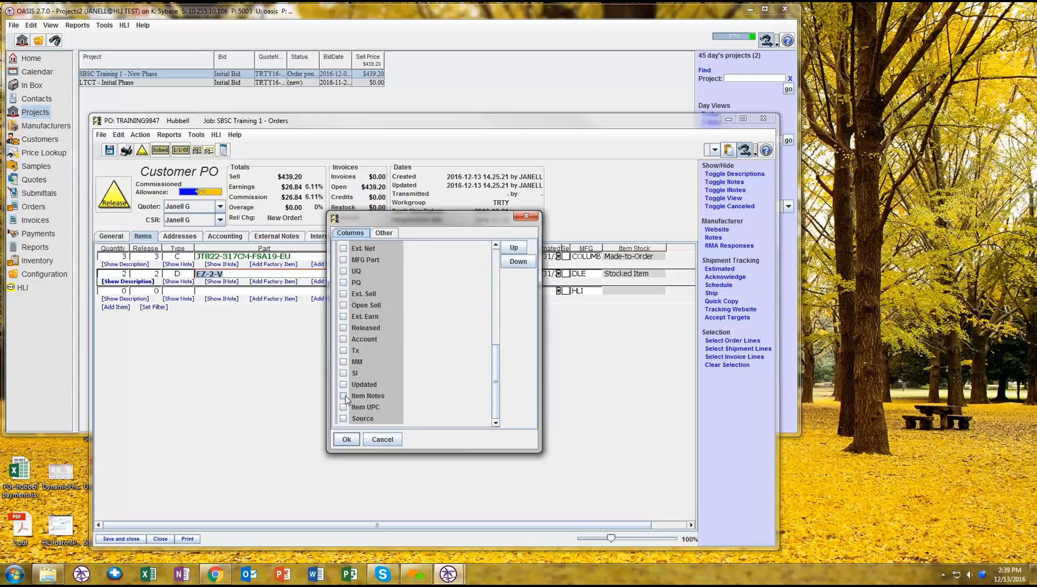
pyautogui.click(392, 396)
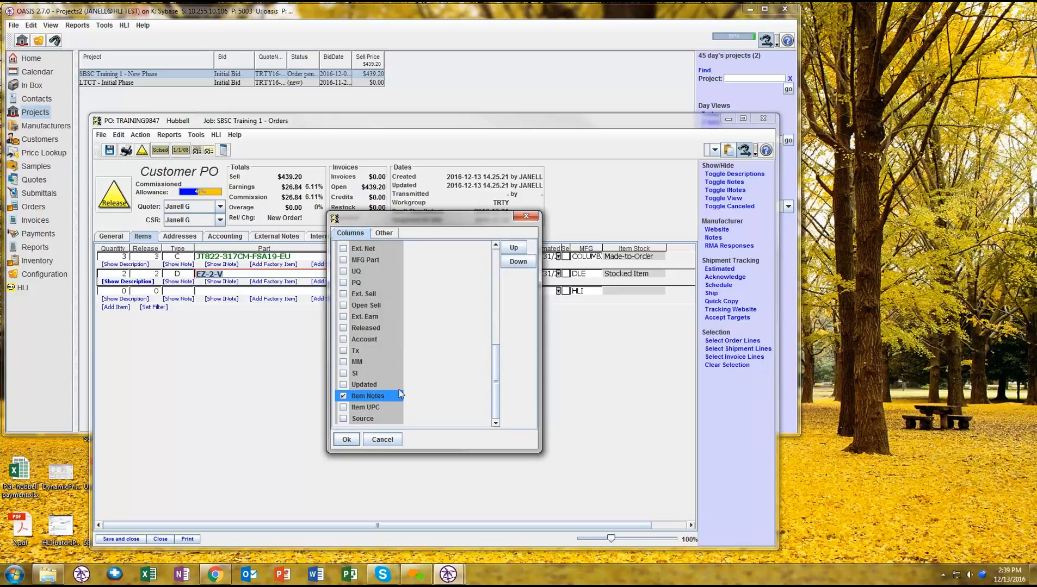
pyautogui.click(344, 397)
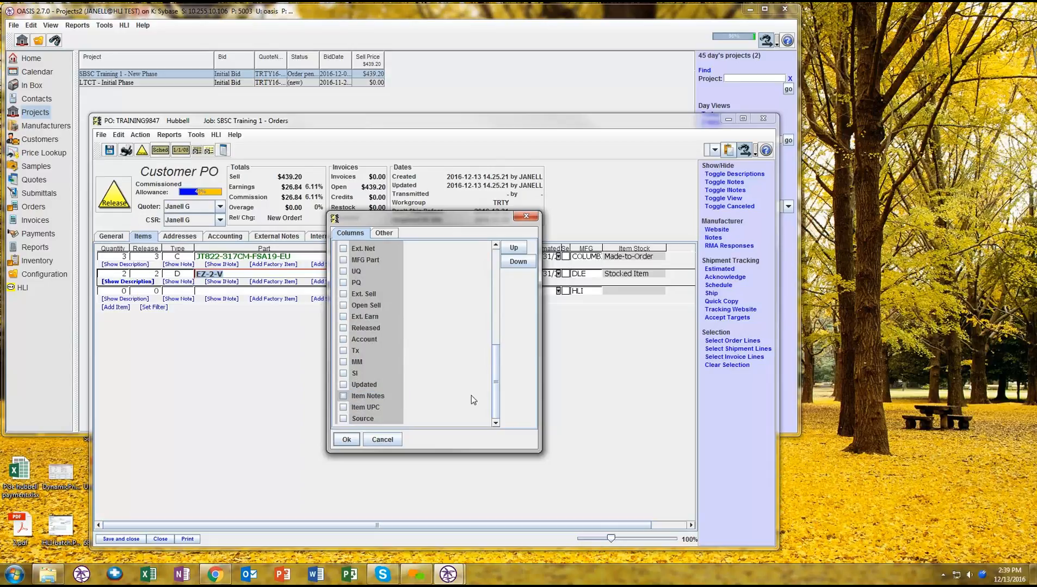
pyautogui.moveTo(495, 396); pyautogui.dragTo(496, 313)
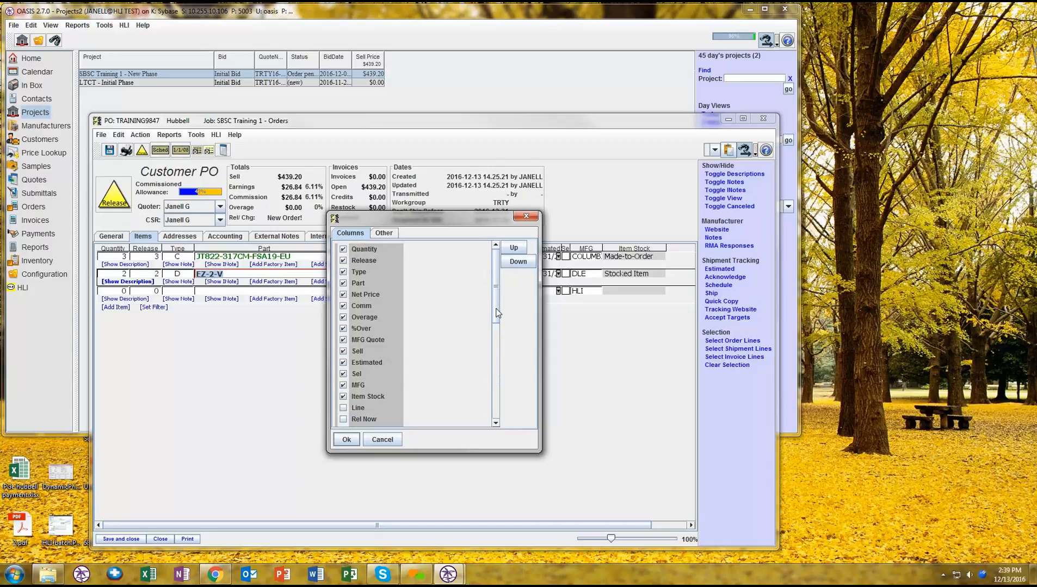
pyautogui.click(346, 440)
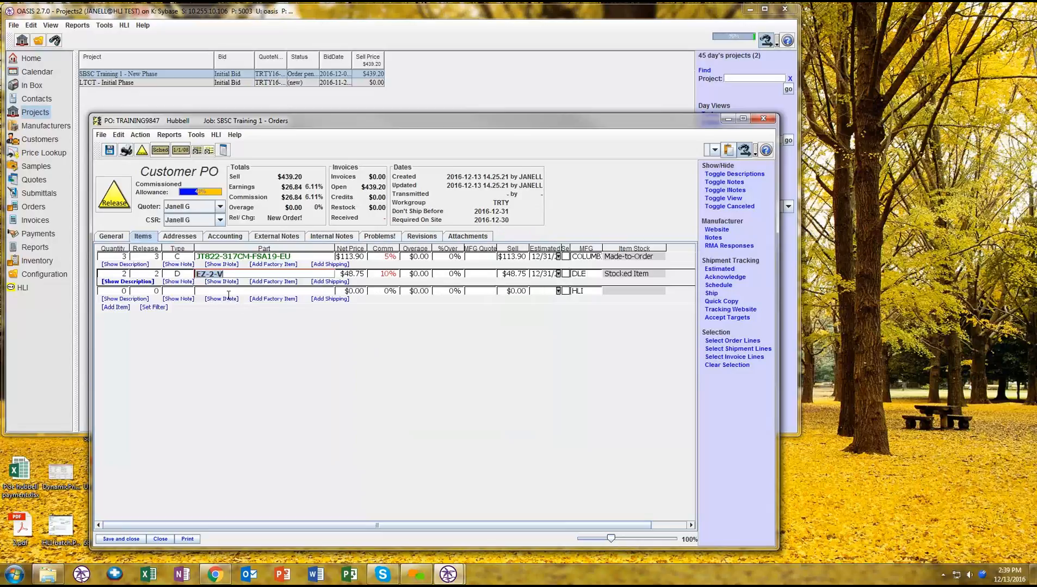
# - Review the purchase order's addresses, customer invoices, external notes with shipping instructions, and internal notes with shipping notes
pyautogui.click(188, 237)
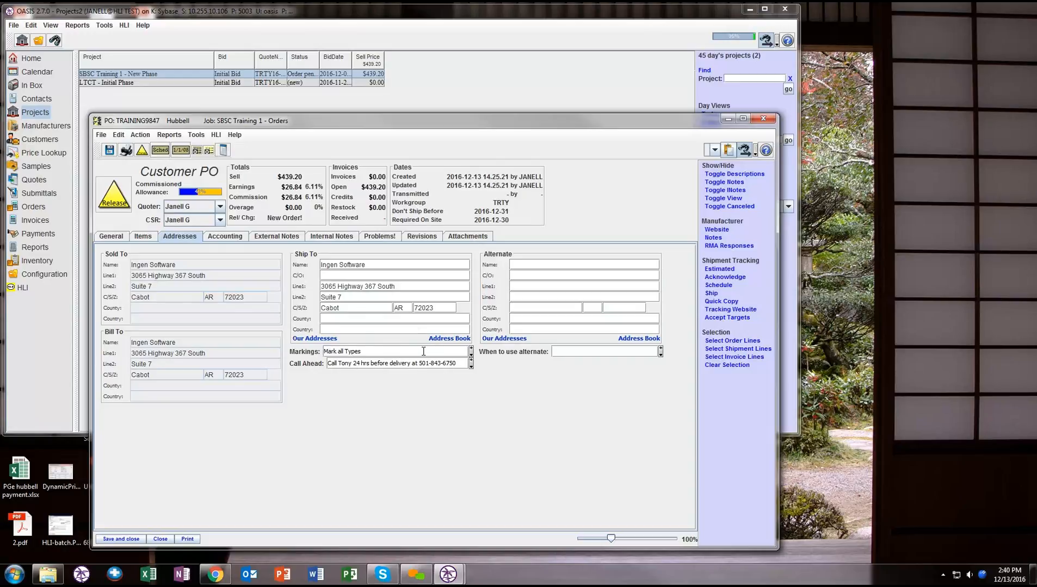
pyautogui.click(220, 240)
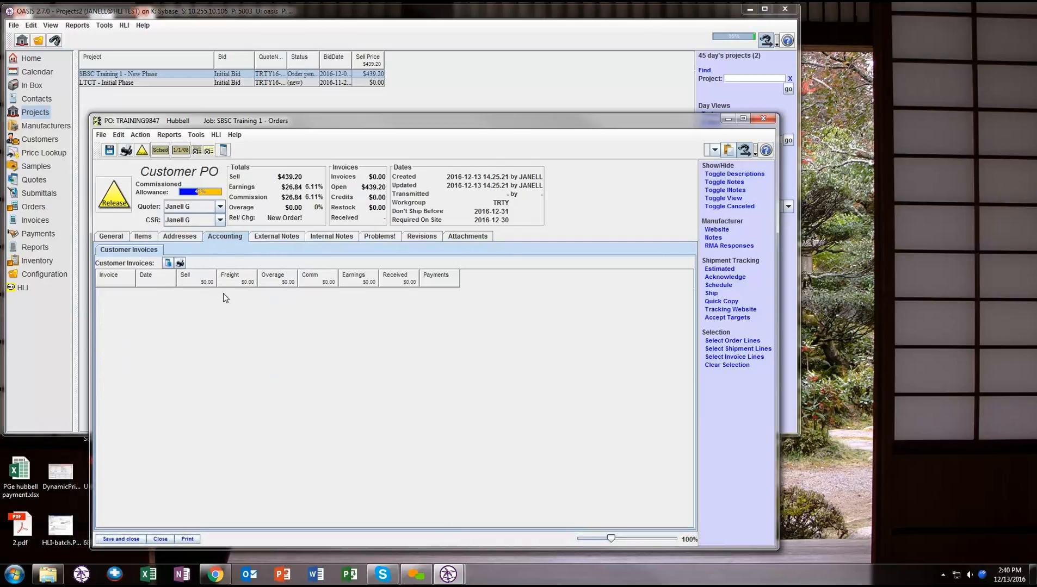
pyautogui.click(278, 238)
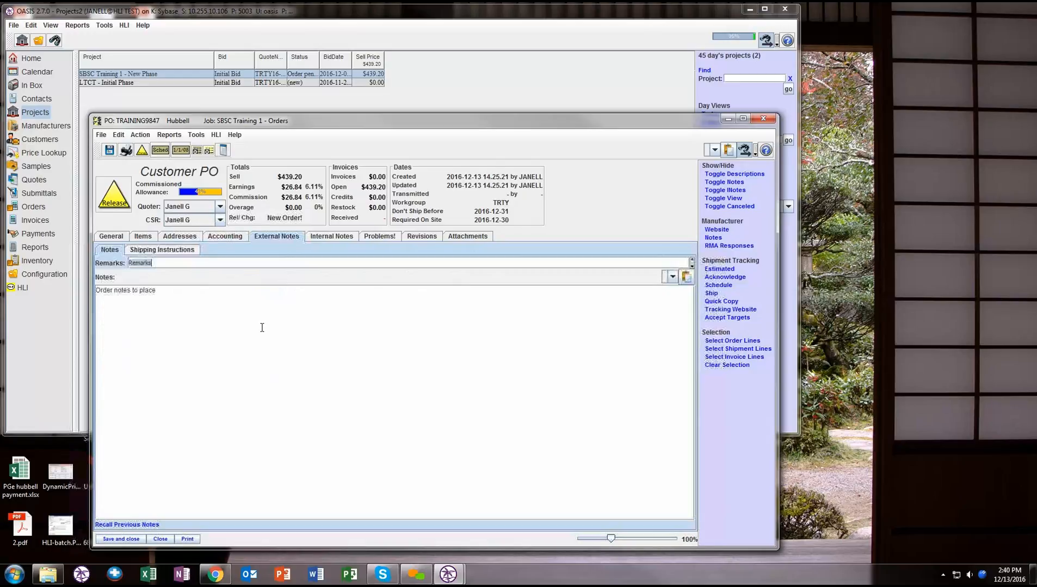
pyautogui.click(177, 252)
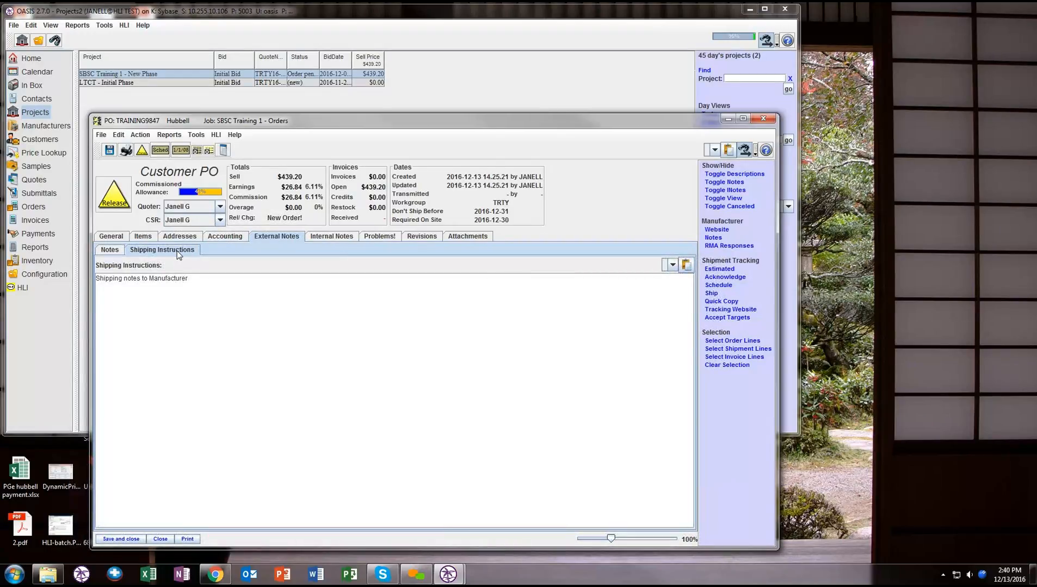
pyautogui.click(320, 237)
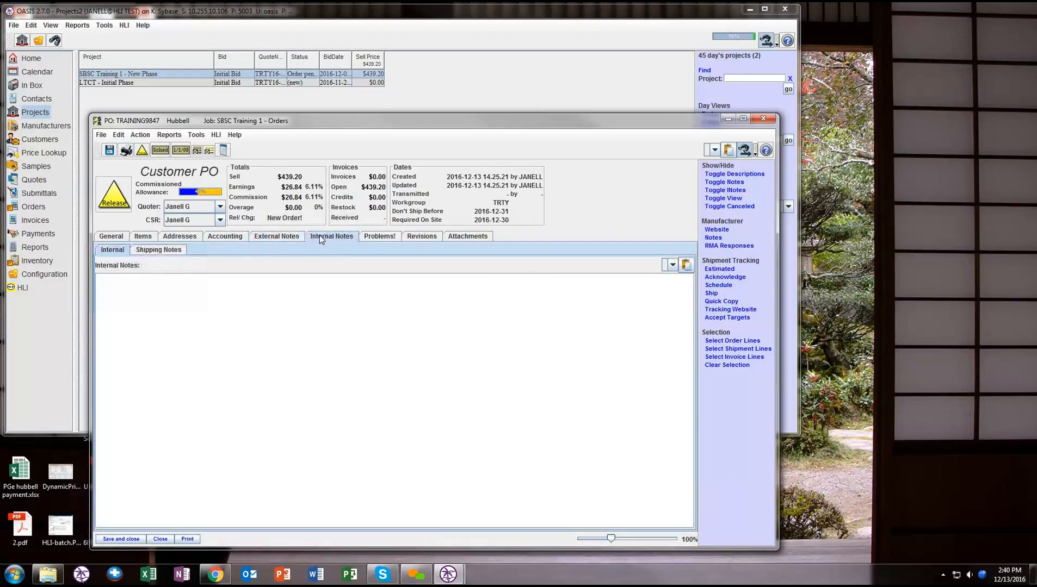
pyautogui.click(155, 250)
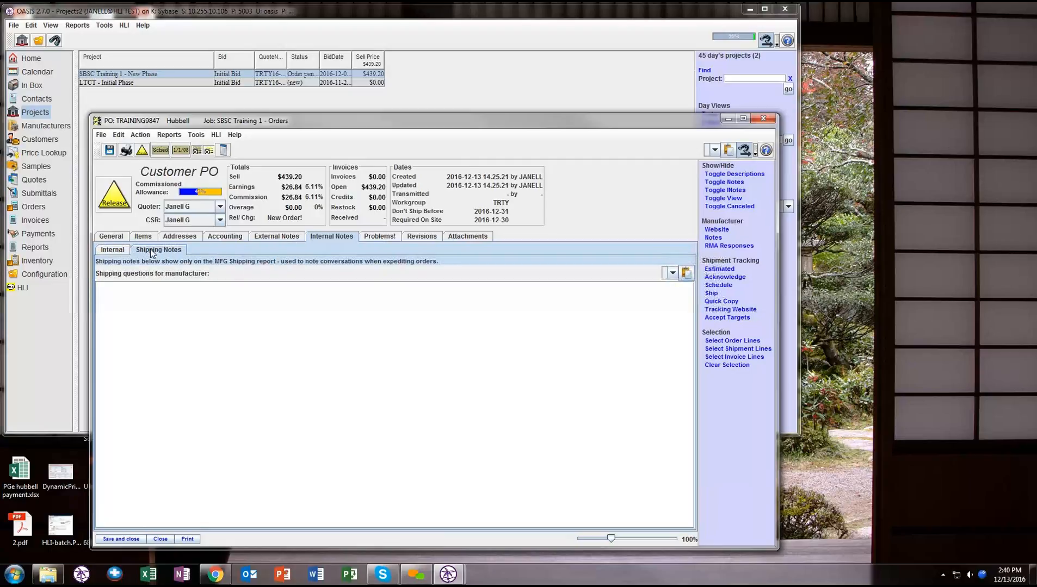
# - Return to the external order notes and check the choices offered for the Notes text
pyautogui.click(275, 238)
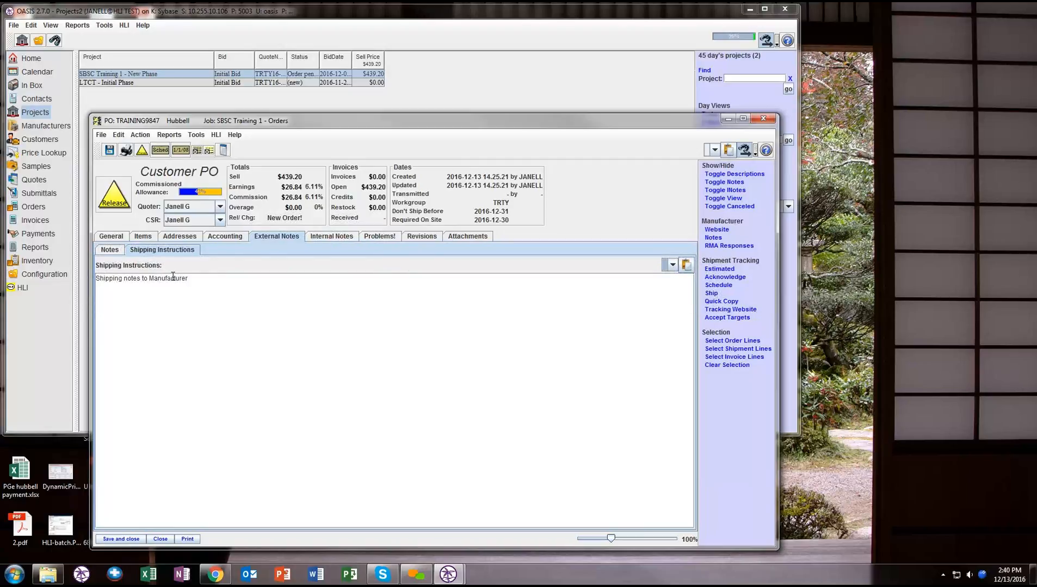
pyautogui.click(110, 250)
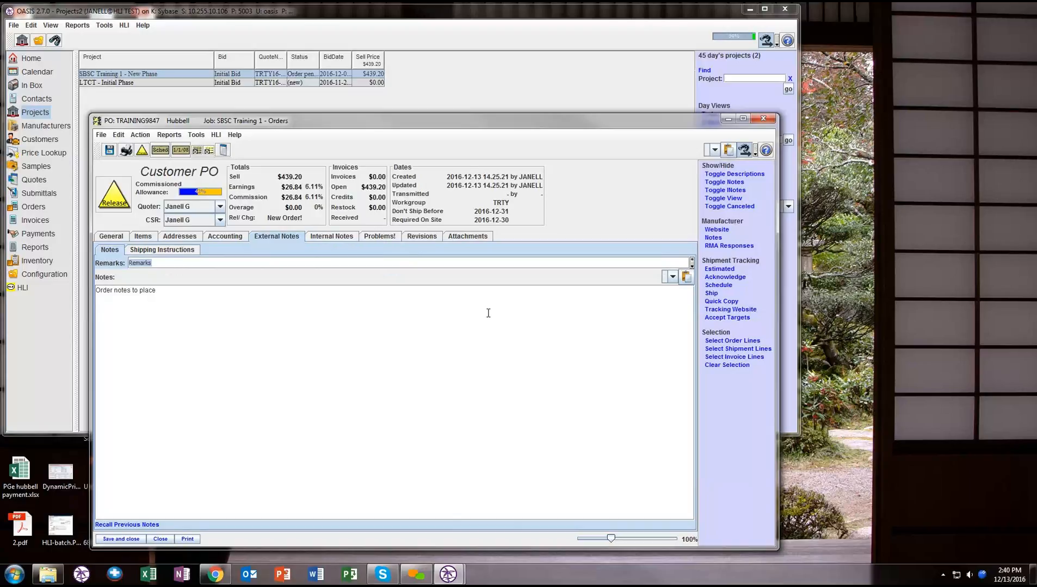
pyautogui.click(672, 277)
pyautogui.click(668, 275)
# - Show the line items in a maximized order window, enlarge them to 163%, and restore the zoom to 100%
pyautogui.click(150, 239)
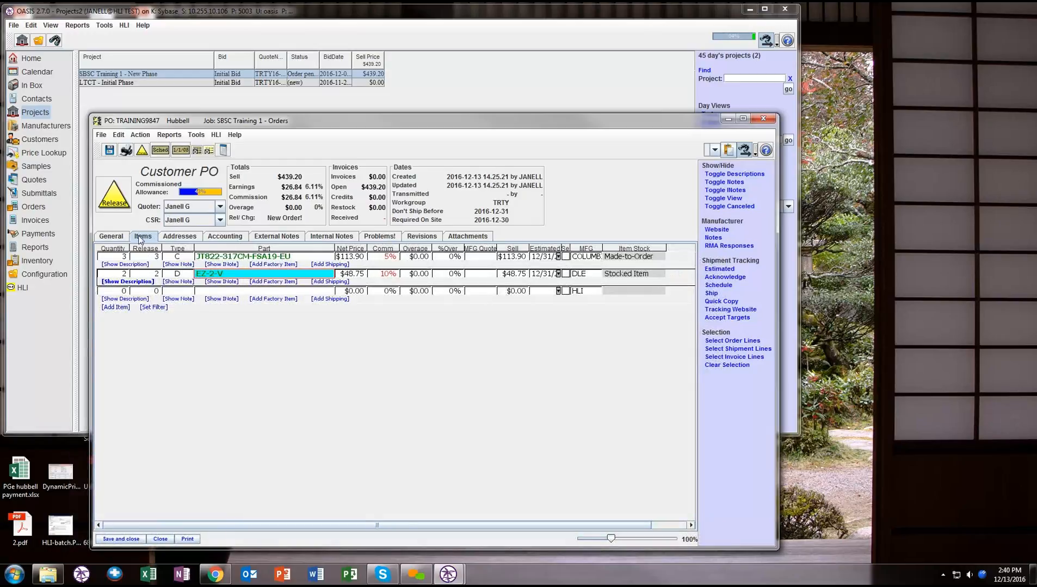
pyautogui.click(743, 118)
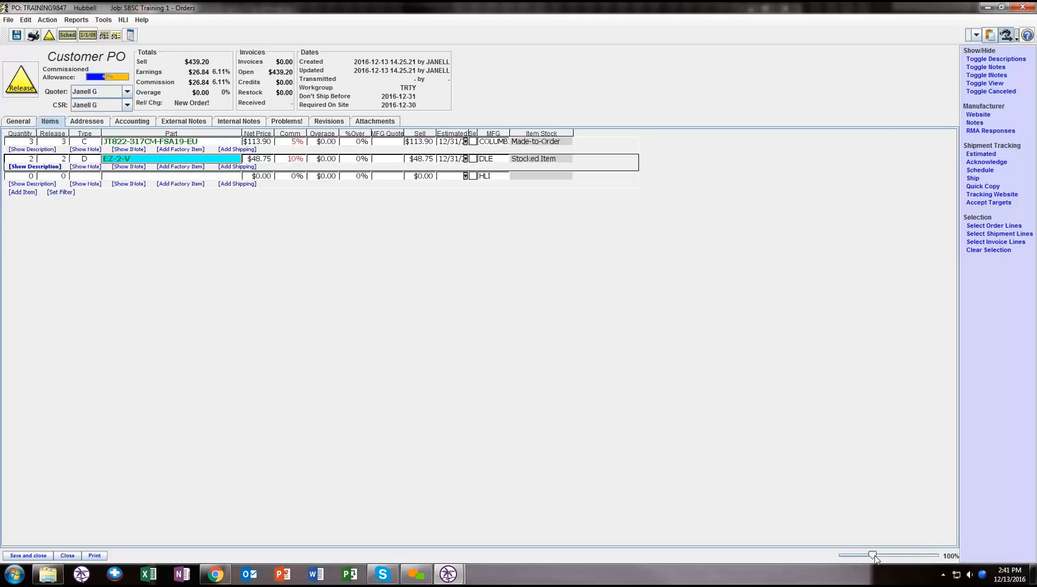
pyautogui.moveTo(874, 559); pyautogui.dragTo(917, 561)
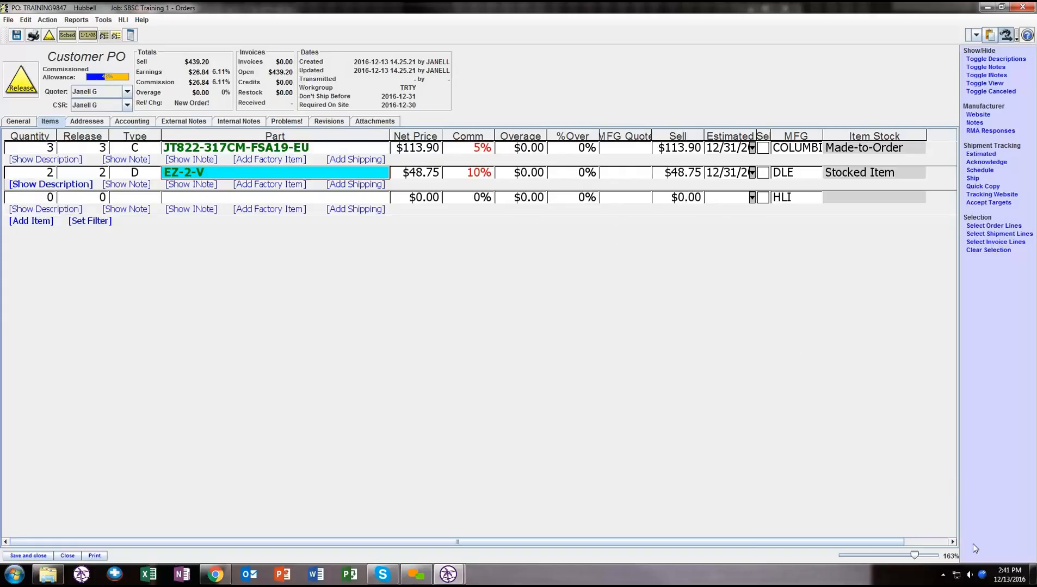
pyautogui.moveTo(917, 553); pyautogui.dragTo(880, 566)
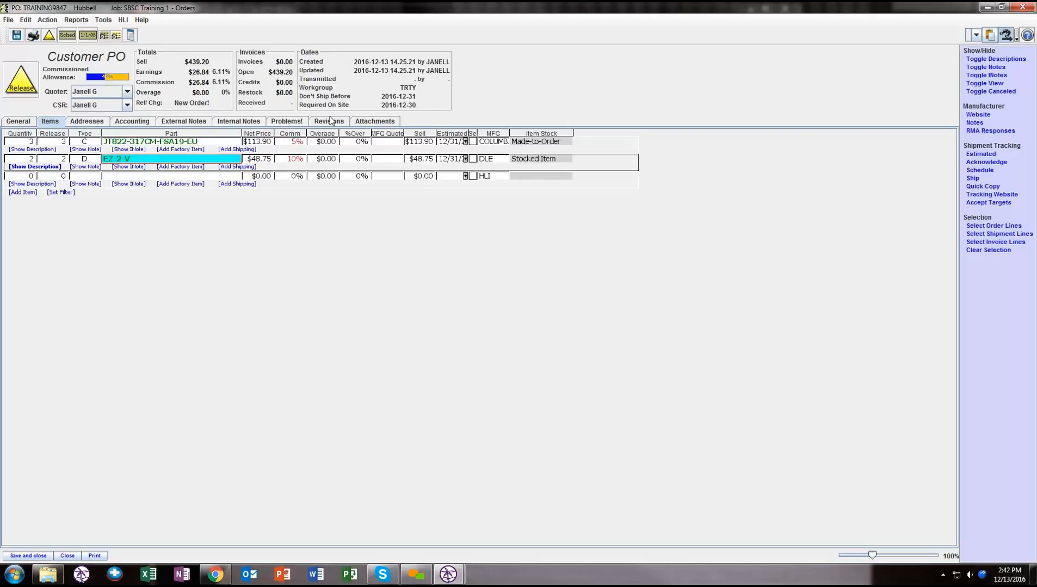
# - Review the purchase order's problems, revisions and attachments, and return to its line items
pyautogui.click(288, 121)
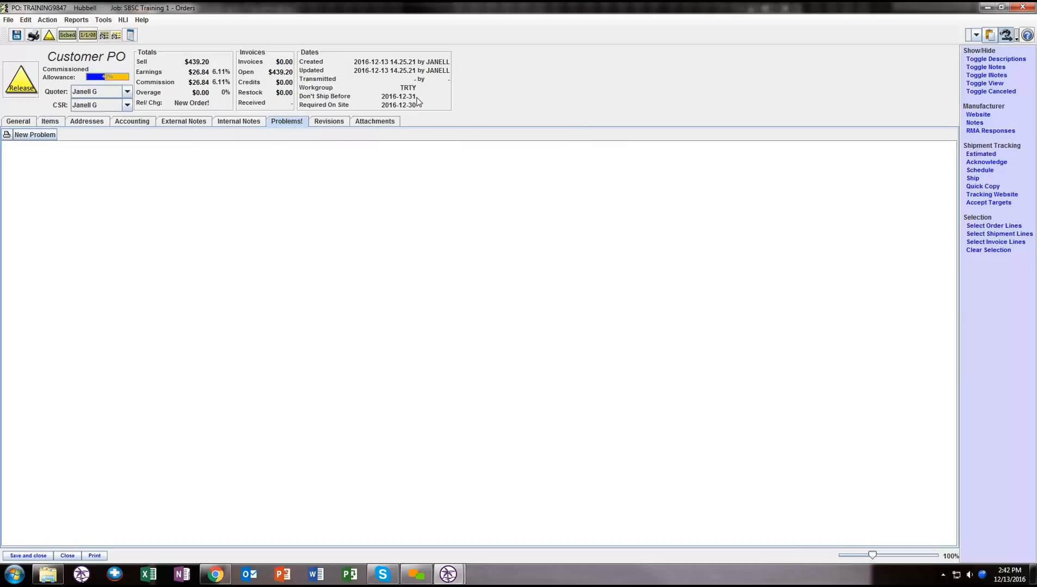
pyautogui.click(326, 122)
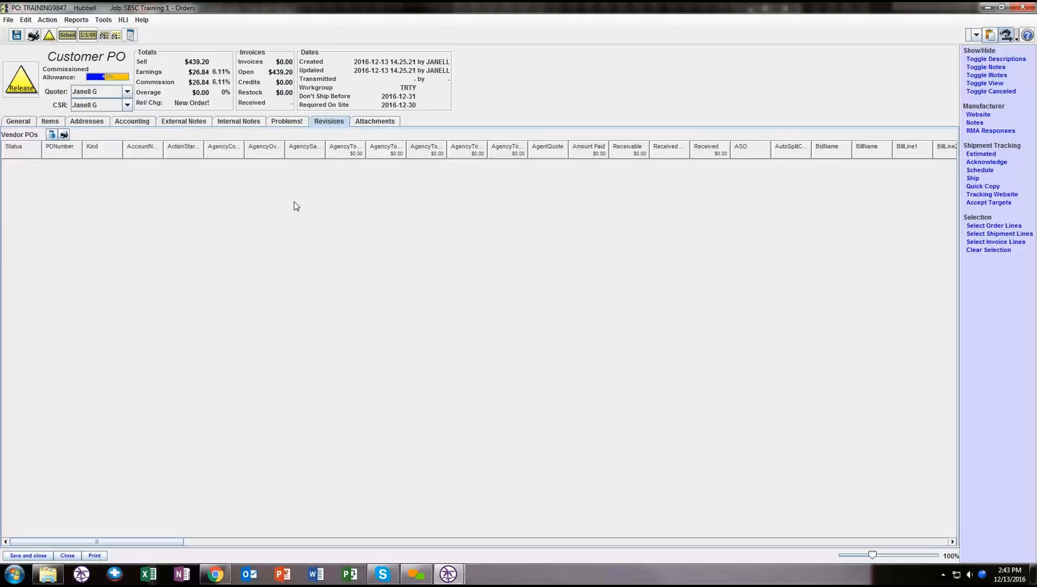
pyautogui.click(376, 123)
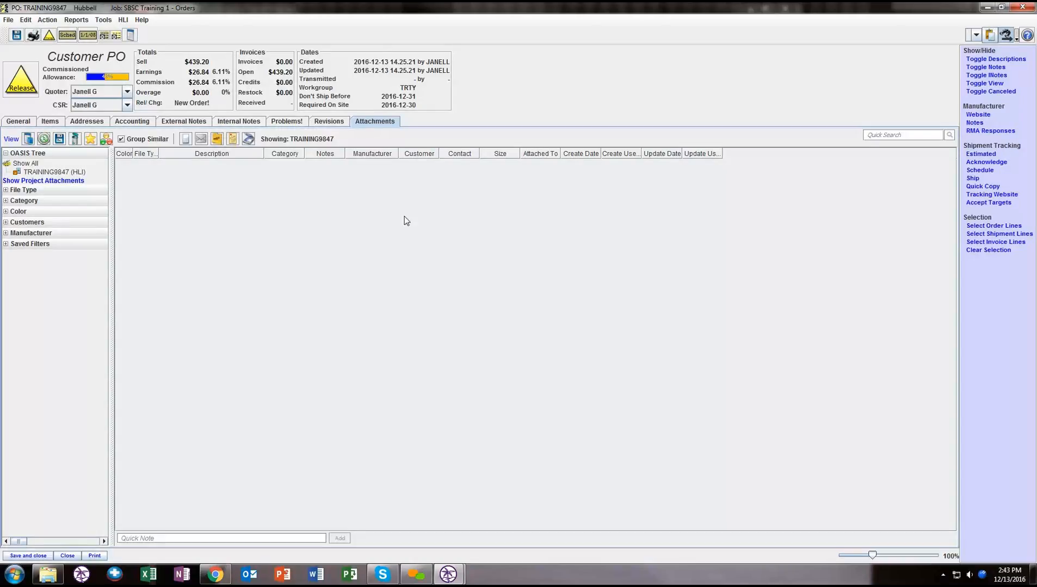
pyautogui.click(339, 123)
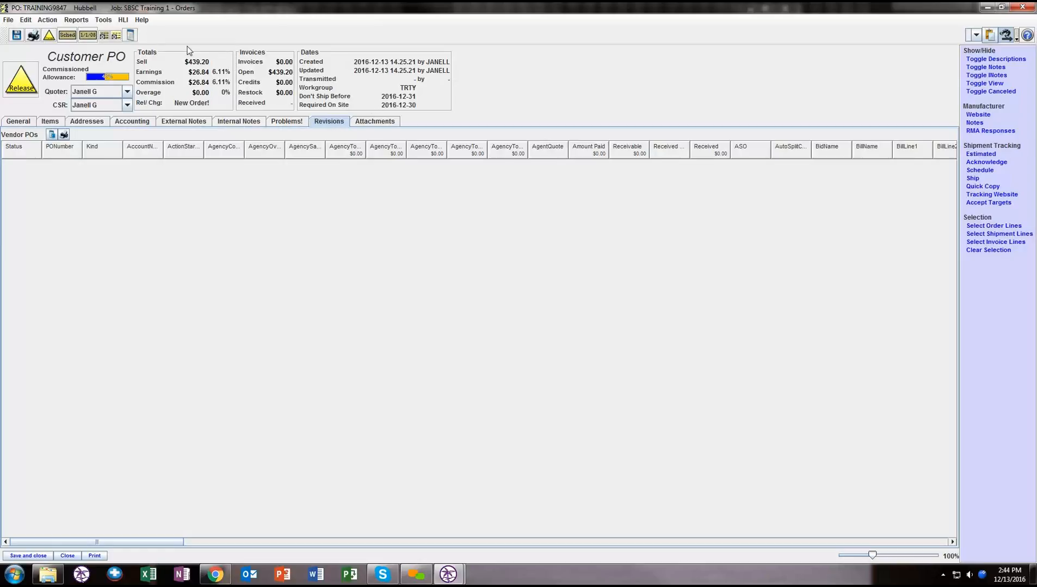
pyautogui.click(50, 122)
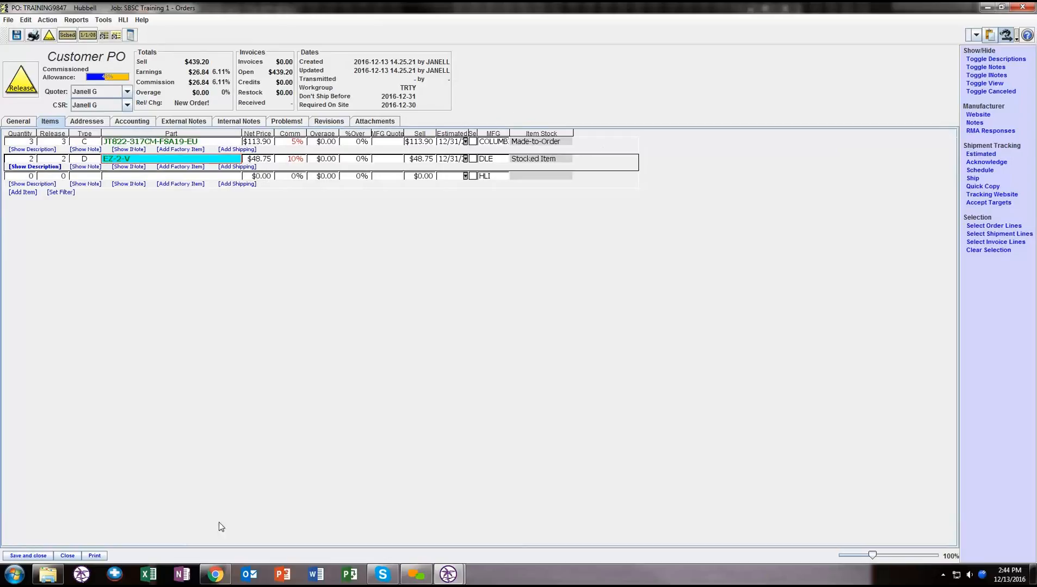
# - Open the purchase order's print options and set the output to Send Message
pyautogui.click(95, 555)
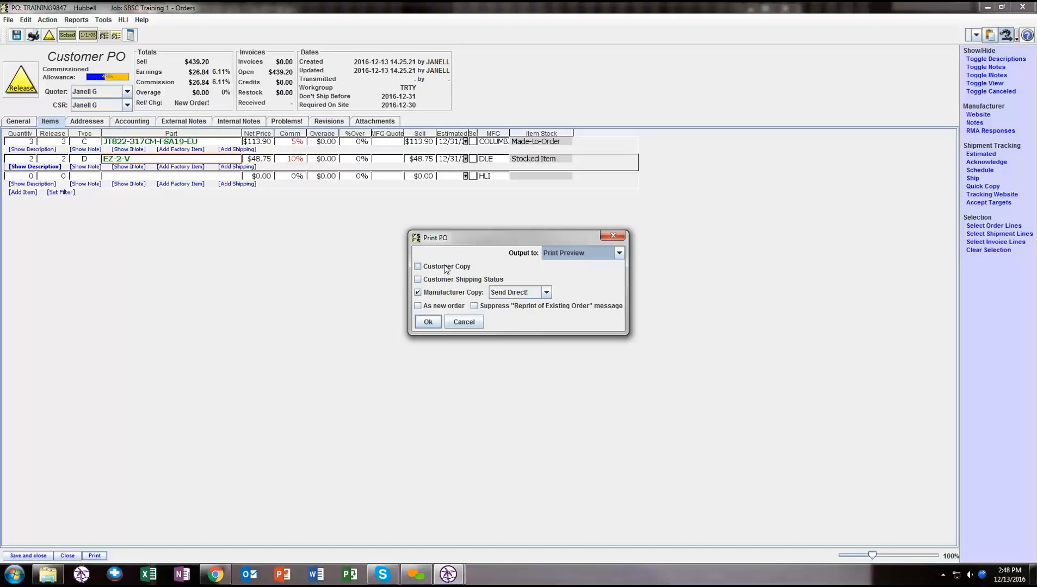
pyautogui.click(445, 267)
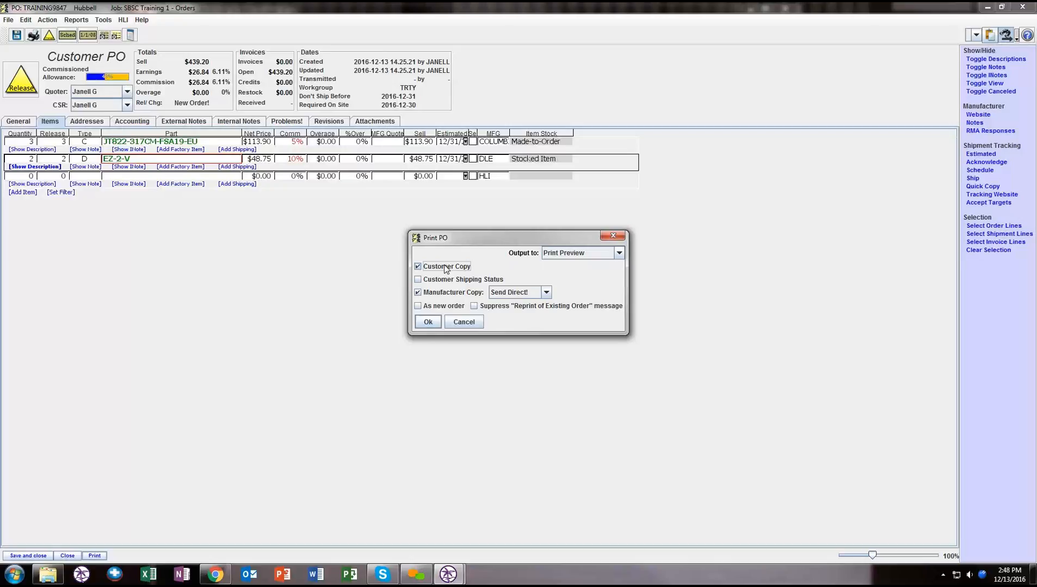
pyautogui.click(445, 267)
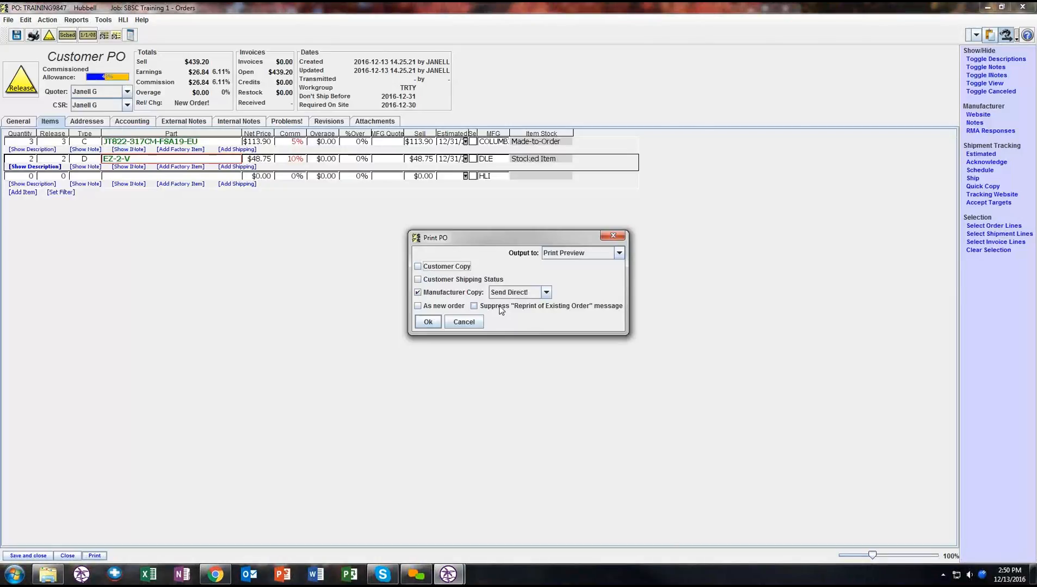
pyautogui.click(546, 293)
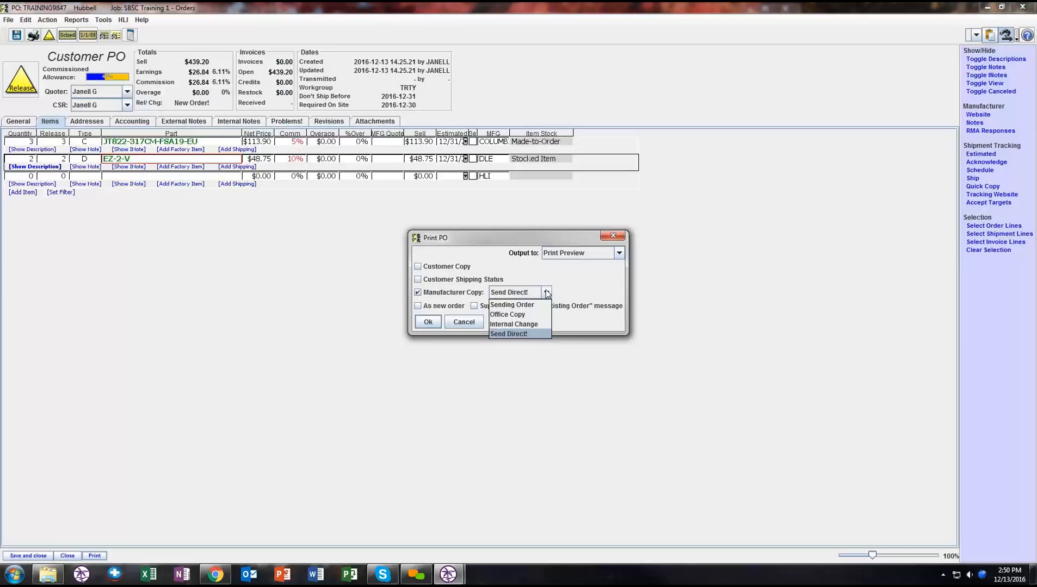
pyautogui.click(556, 254)
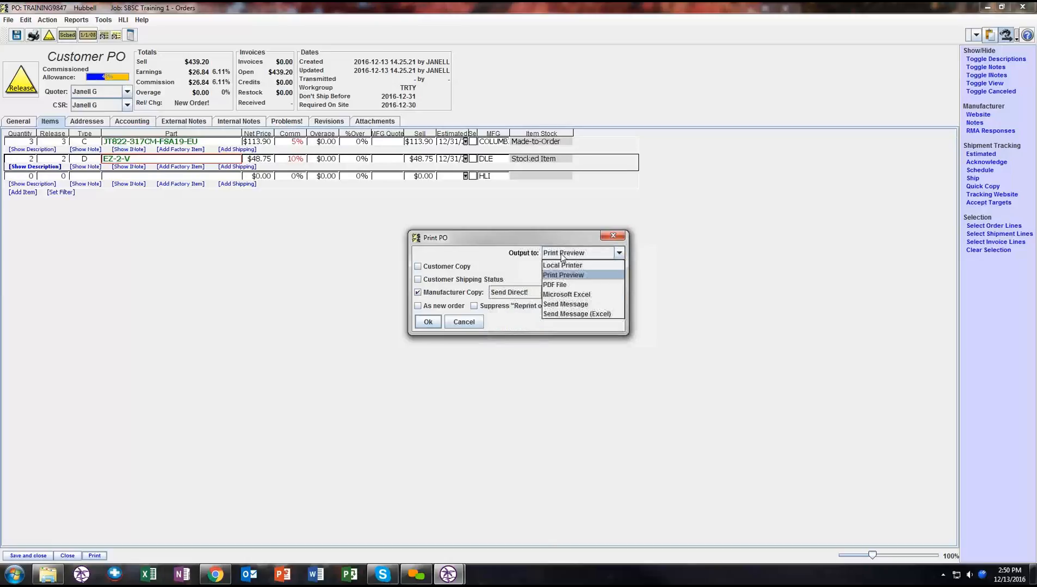
pyautogui.click(570, 306)
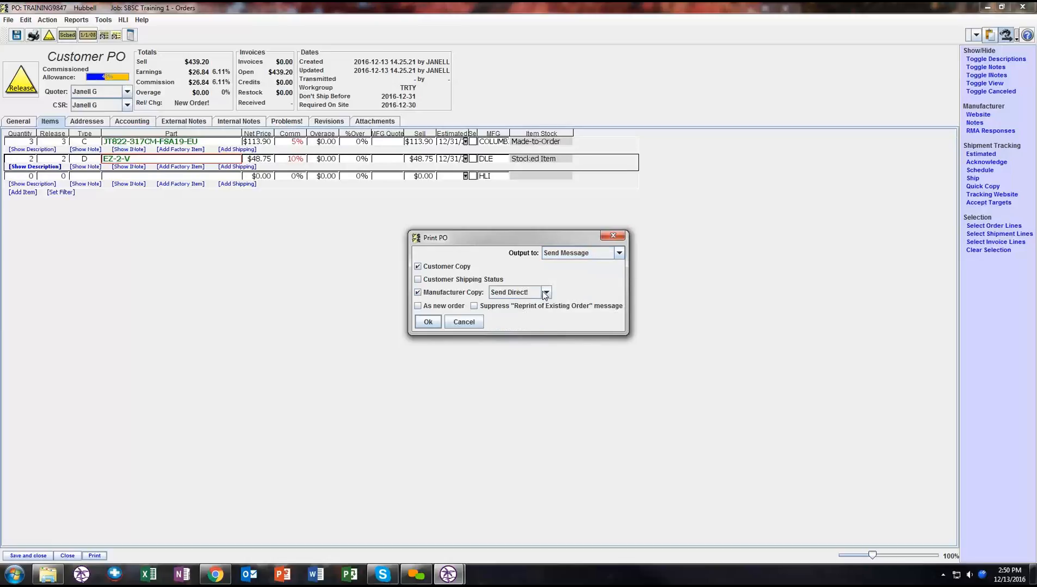
# - Exclude the customer copy, set the manufacturer copy to Send Direct!, and generate the order preview for Hubbell
pyautogui.click(546, 292)
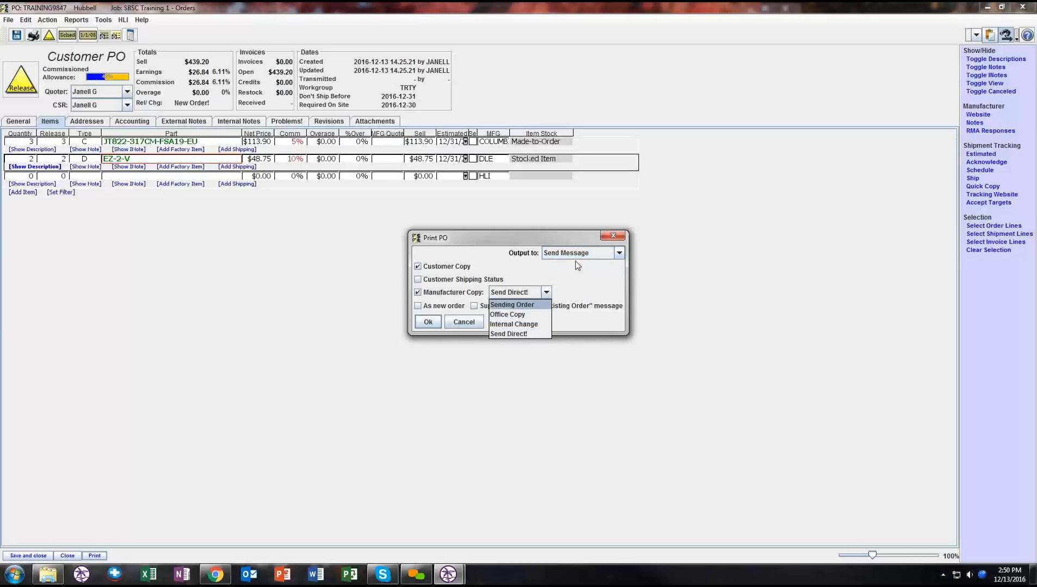
pyautogui.click(457, 266)
pyautogui.click(546, 293)
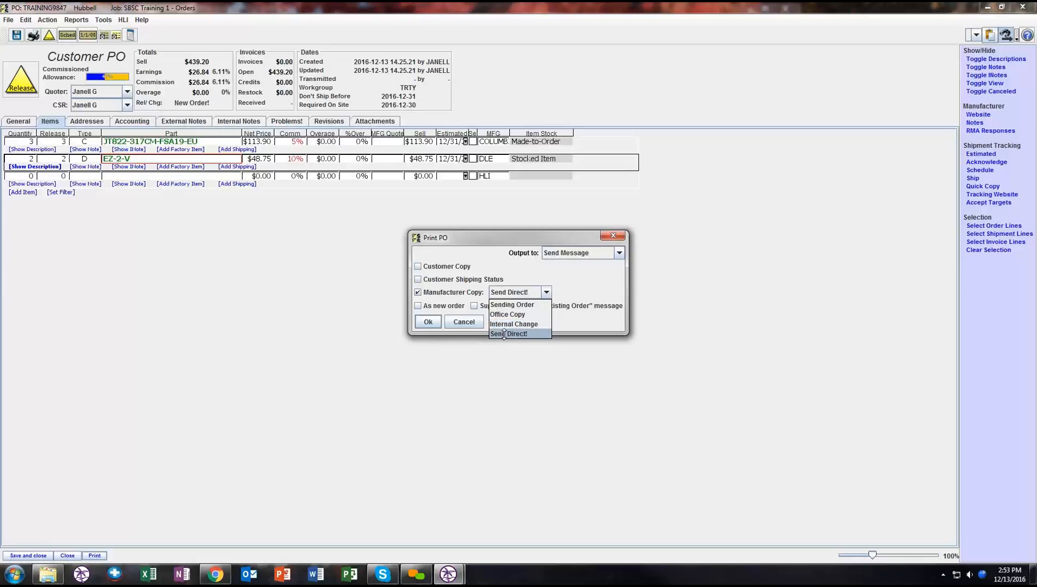
pyautogui.click(504, 334)
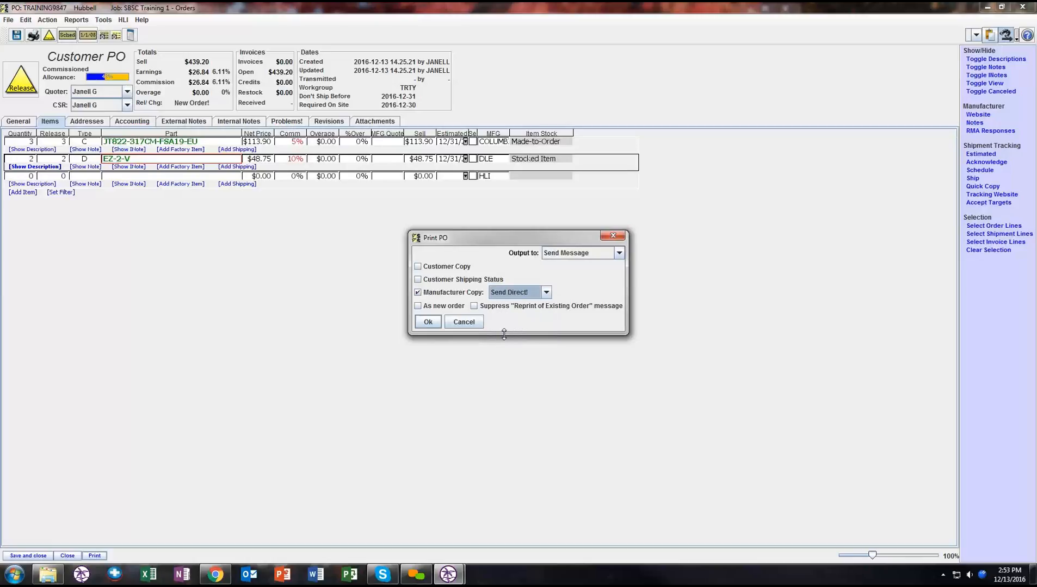
pyautogui.click(427, 322)
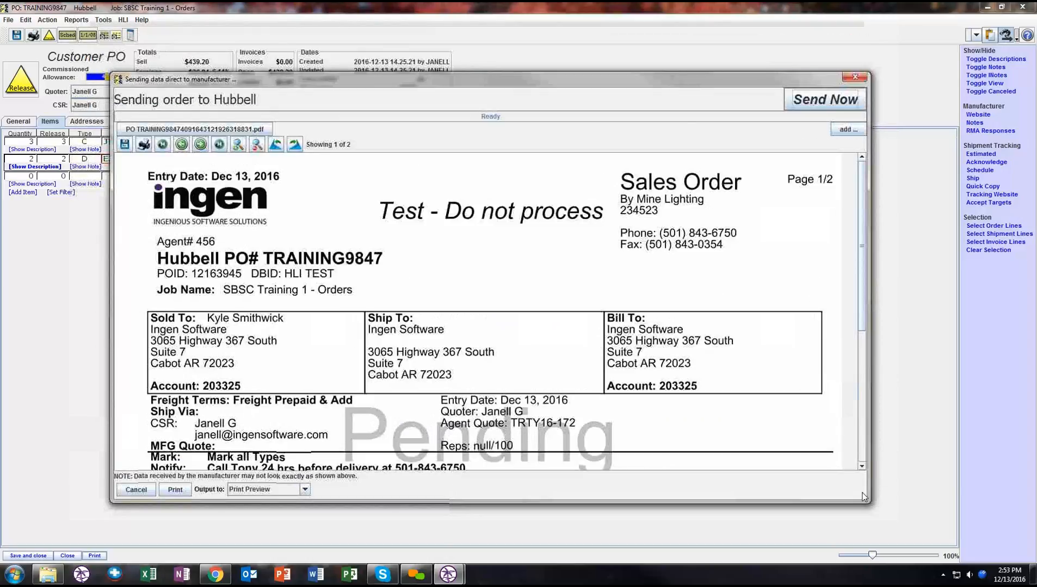
# - Enlarge the preview window and review the Hubbell sales order from its header through the line items to the totals
pyautogui.moveTo(866, 503); pyautogui.dragTo(909, 538)
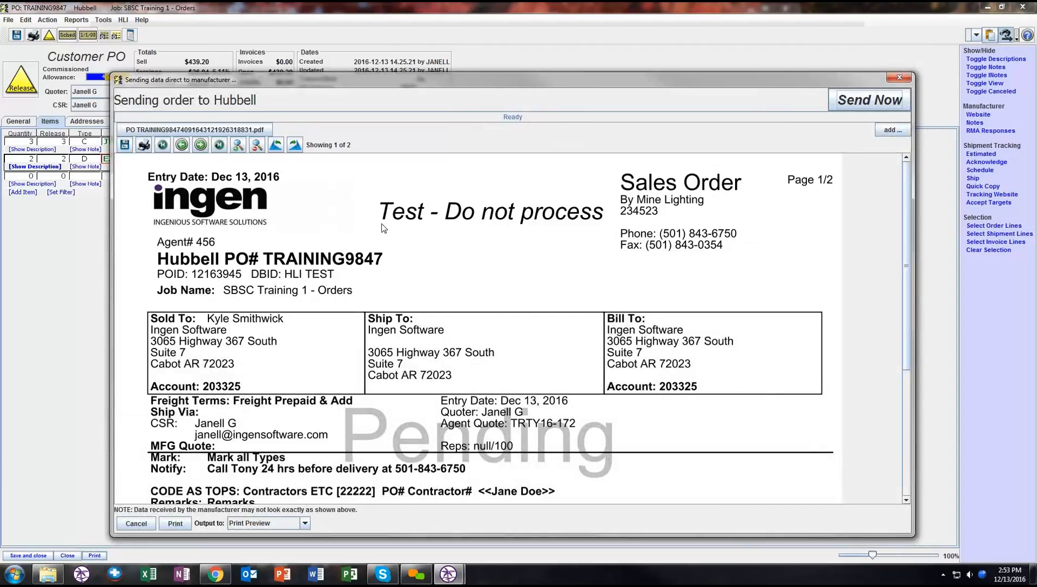
pyautogui.scroll(-3, 438, 375)
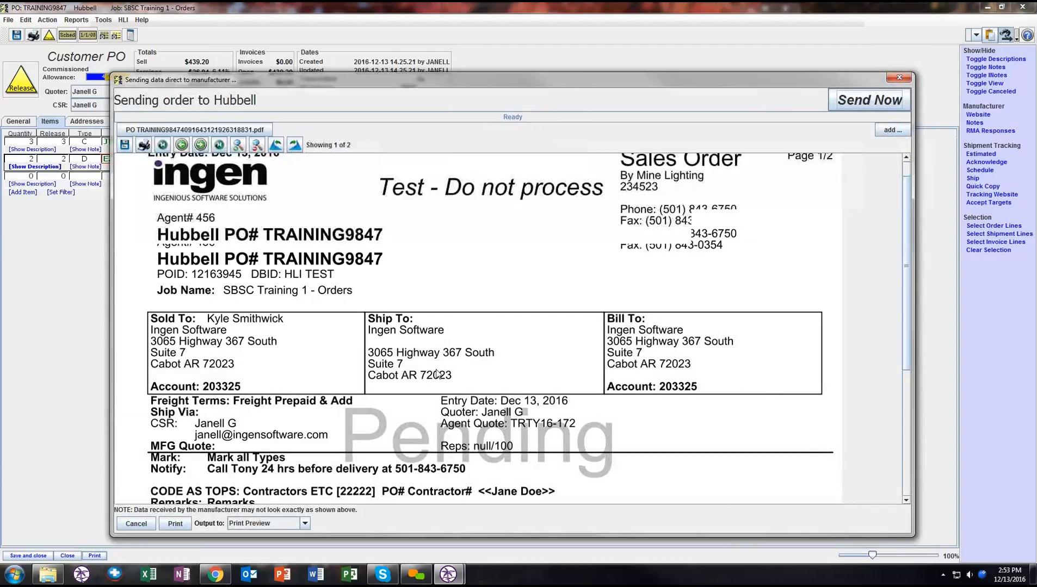
pyautogui.scroll(-5, 438, 374)
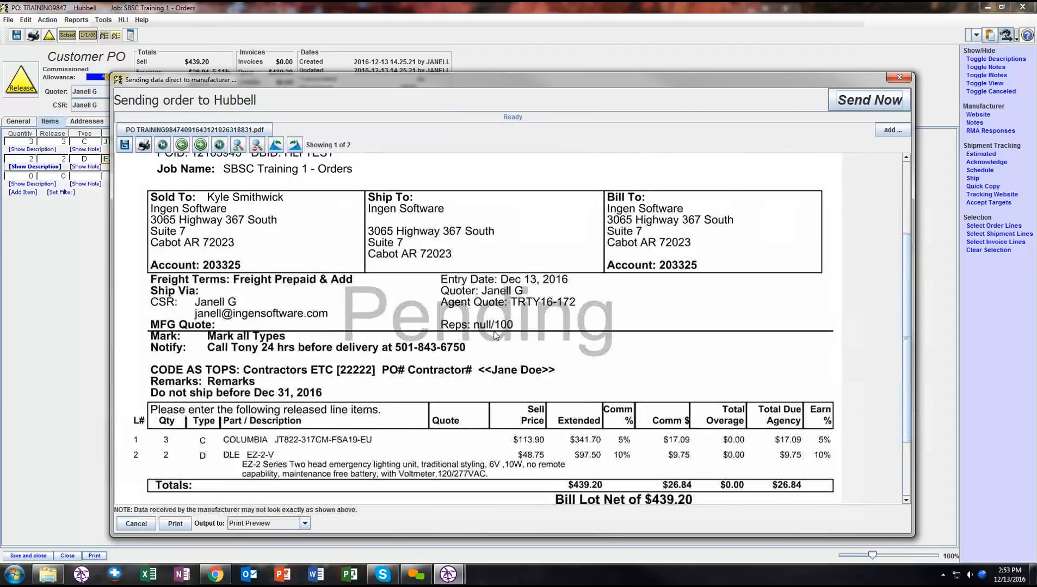
pyautogui.scroll(-3, 514, 329)
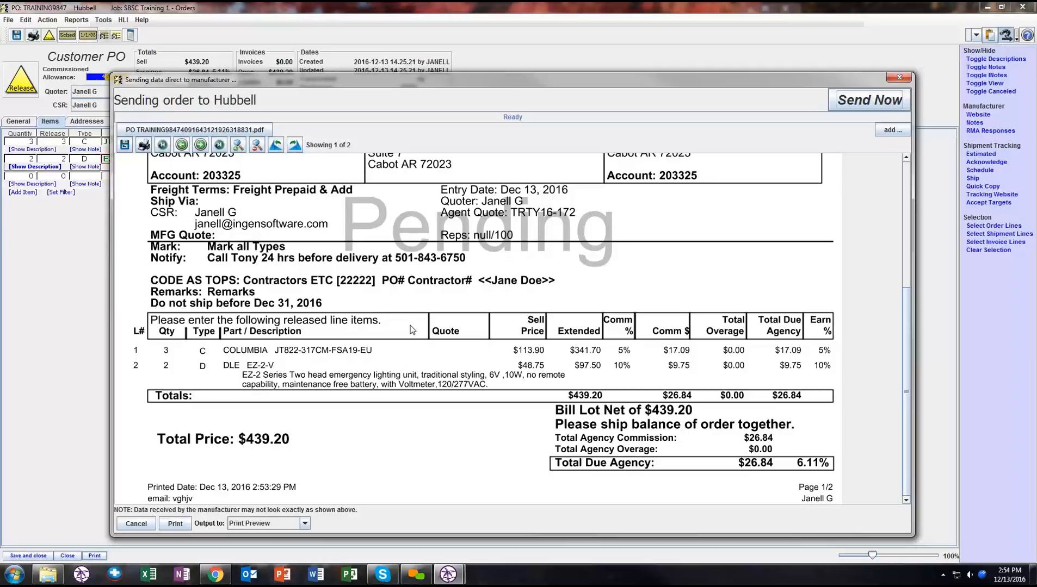
pyautogui.scroll(5, 412, 330)
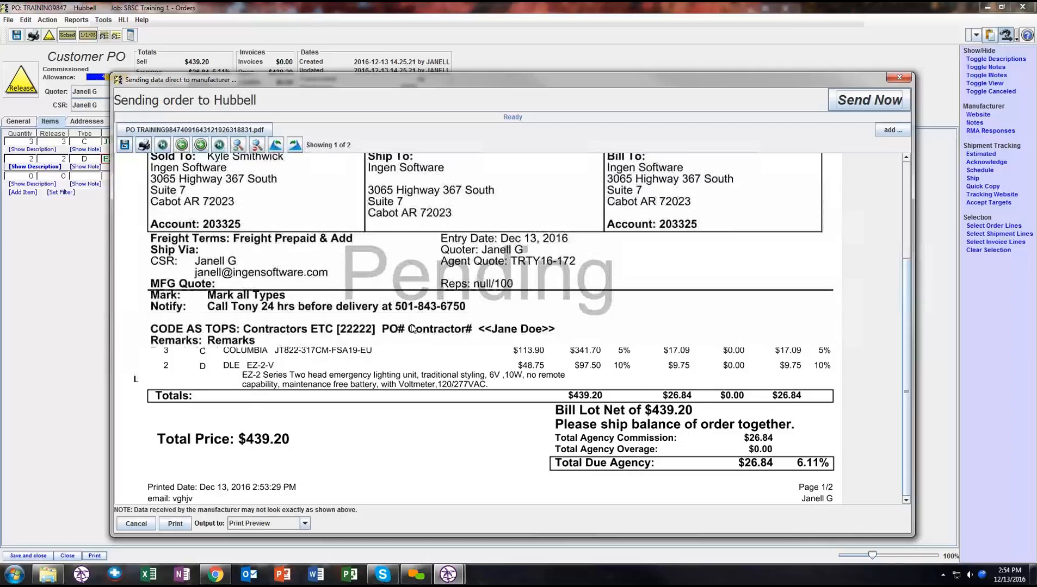
pyautogui.scroll(3, 411, 329)
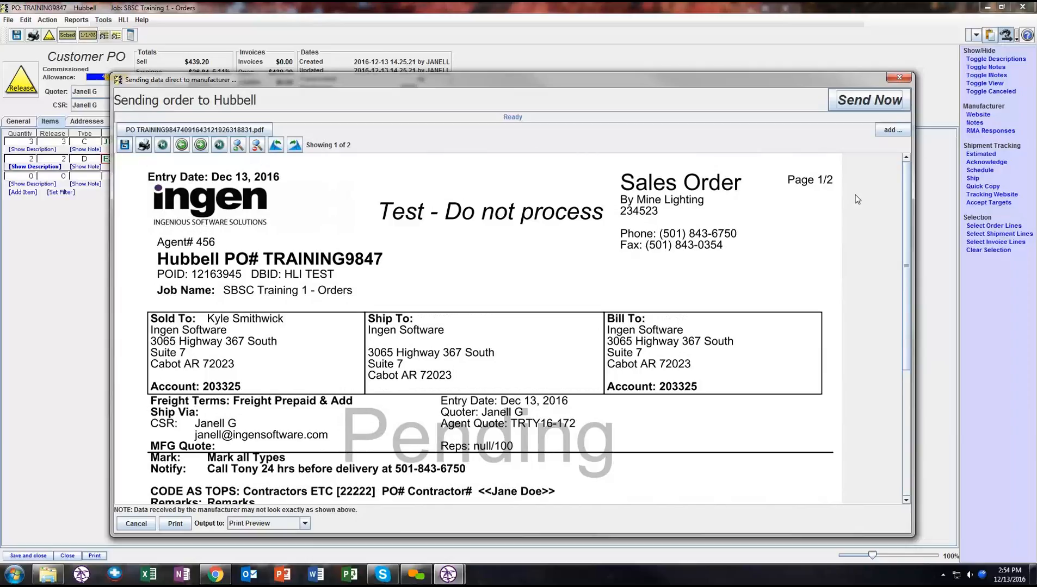
# - Open the attachment selection for the Hubbell order, browse to the Desktop folder, and cancel without attaching a file
pyautogui.click(890, 131)
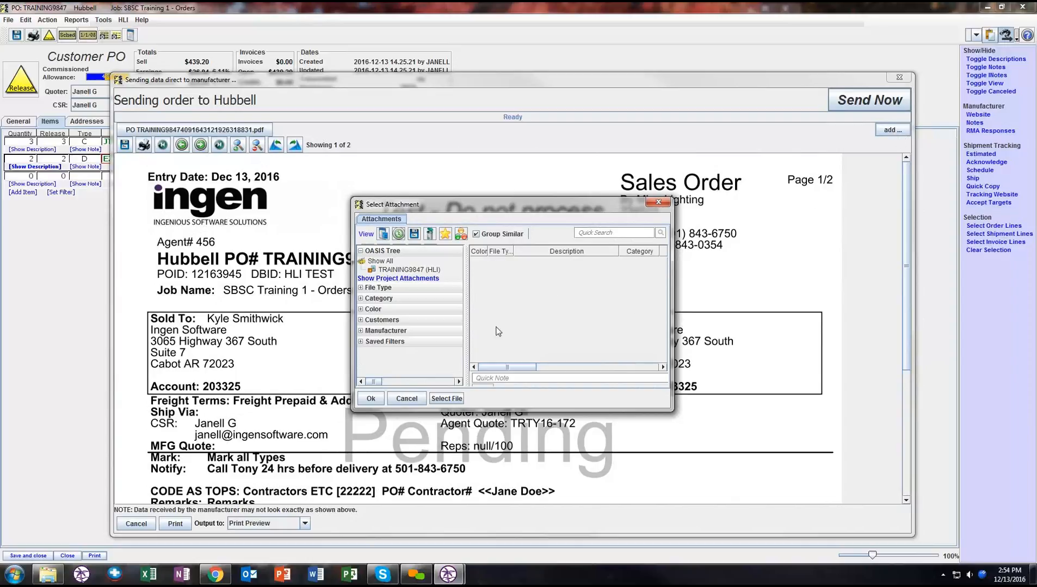
pyautogui.click(453, 403)
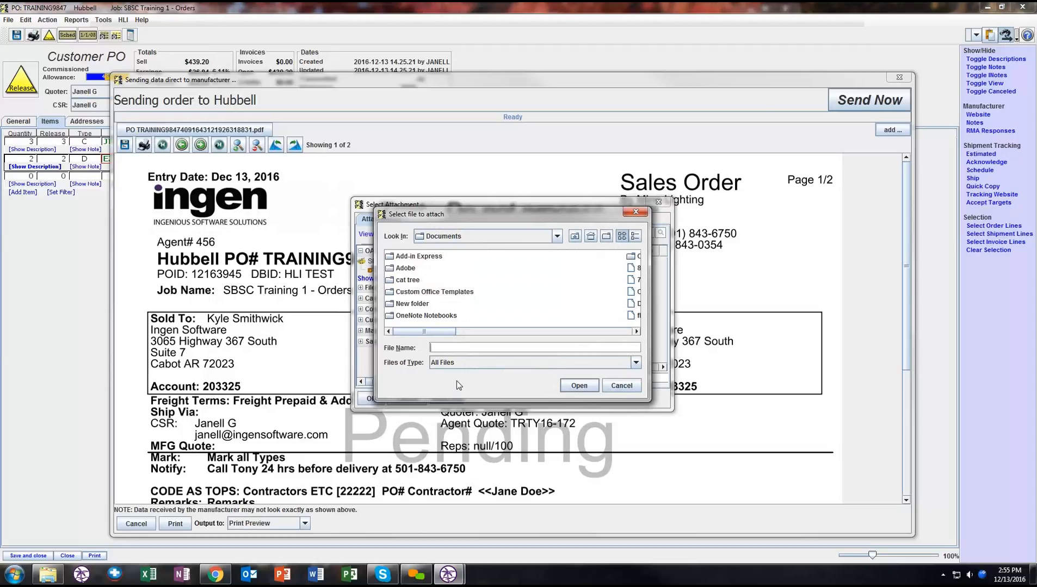
pyautogui.click(591, 237)
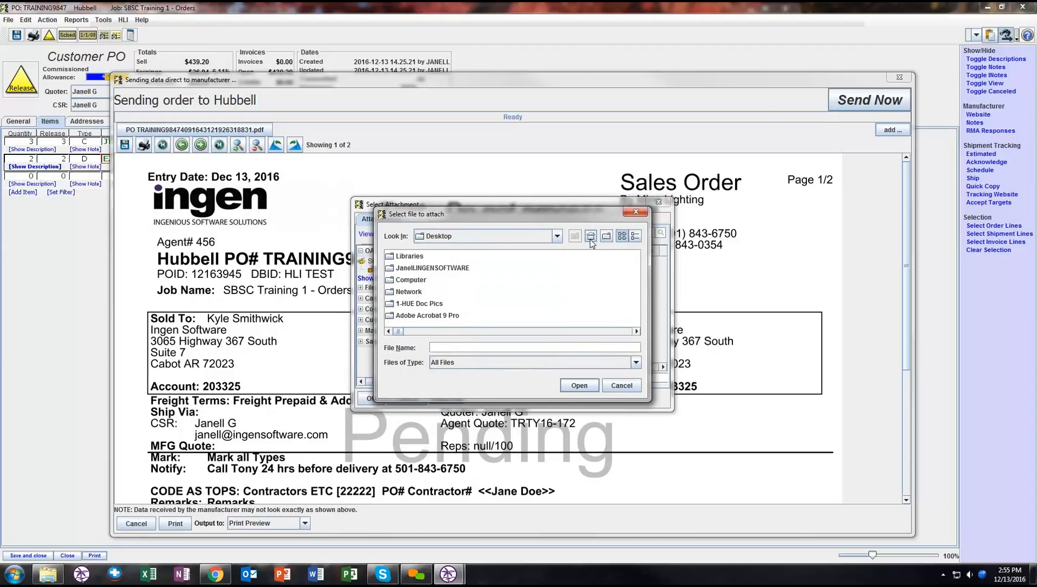
pyautogui.click(634, 385)
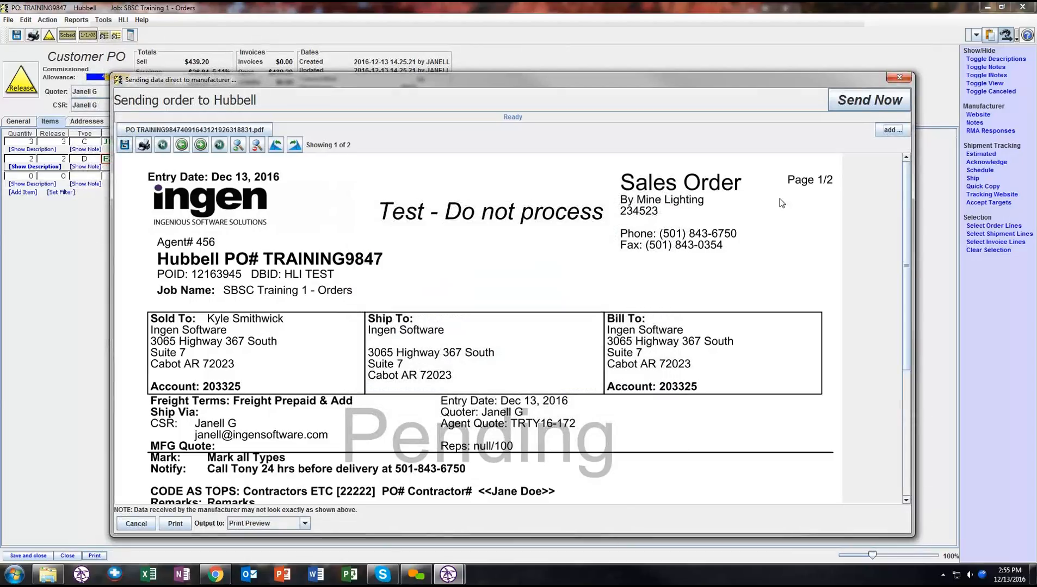
# - Review both pages of the Hubbell sales order preview, including the notes, shipping instructions and released line items
pyautogui.scroll(-1, 781, 203)
pyautogui.scroll(1, 782, 203)
pyautogui.click(200, 145)
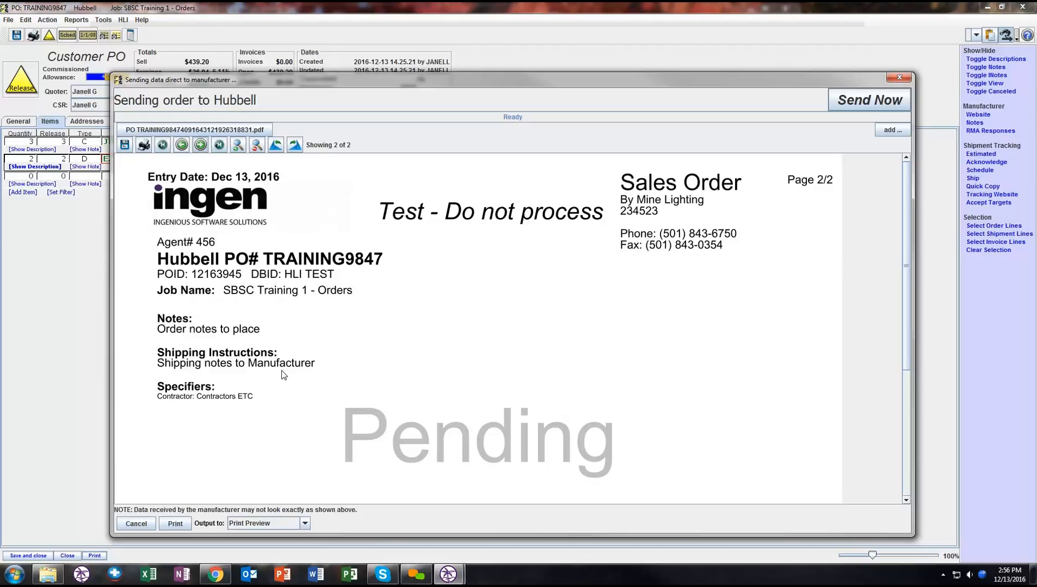
pyautogui.click(181, 145)
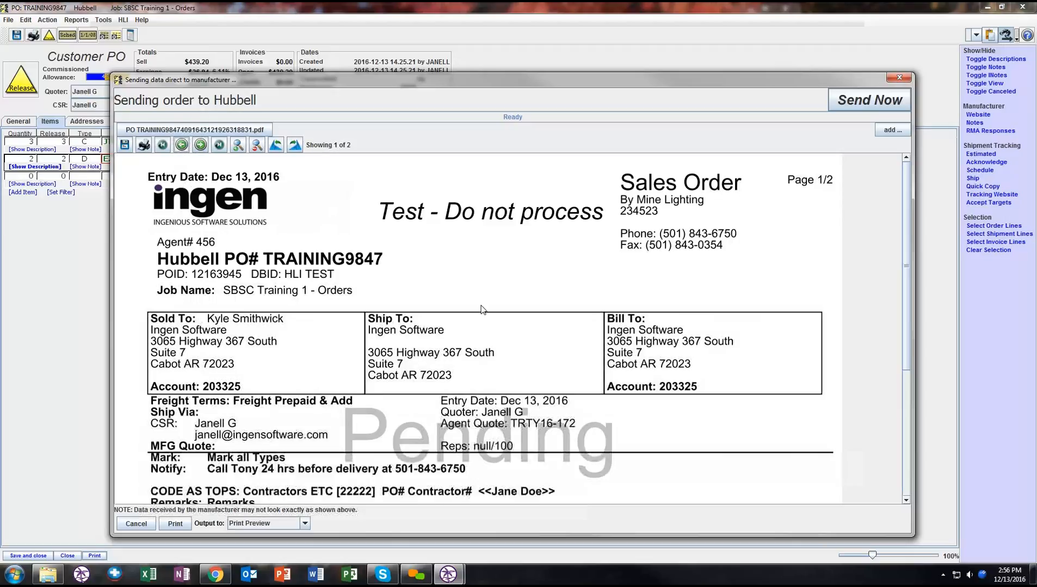
pyautogui.scroll(-2, 483, 313)
pyautogui.scroll(-2, 483, 304)
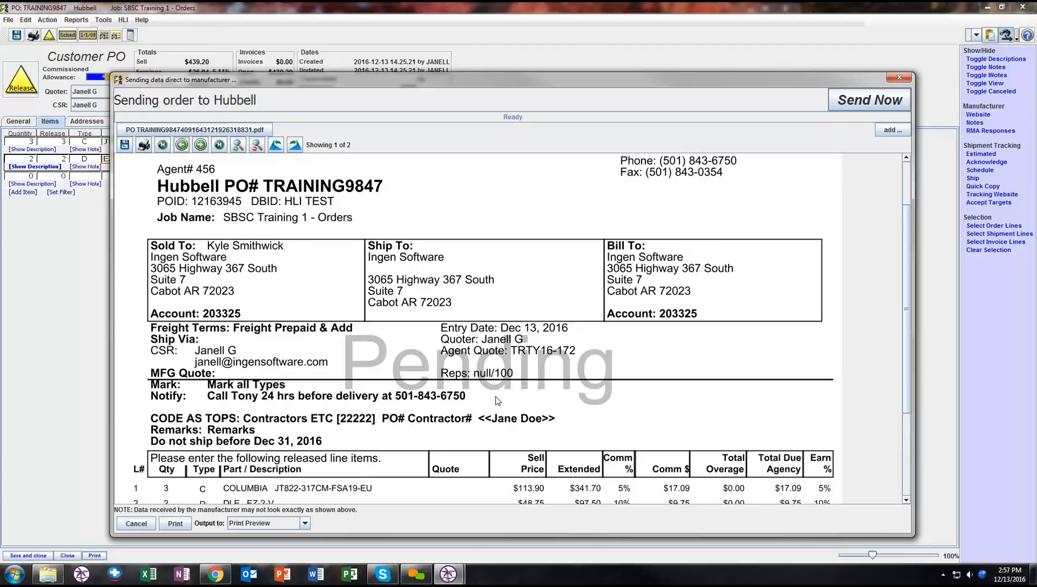
# - Start sending the order to Hubbell and check the choices for shipping to the distributor's address
pyautogui.click(869, 105)
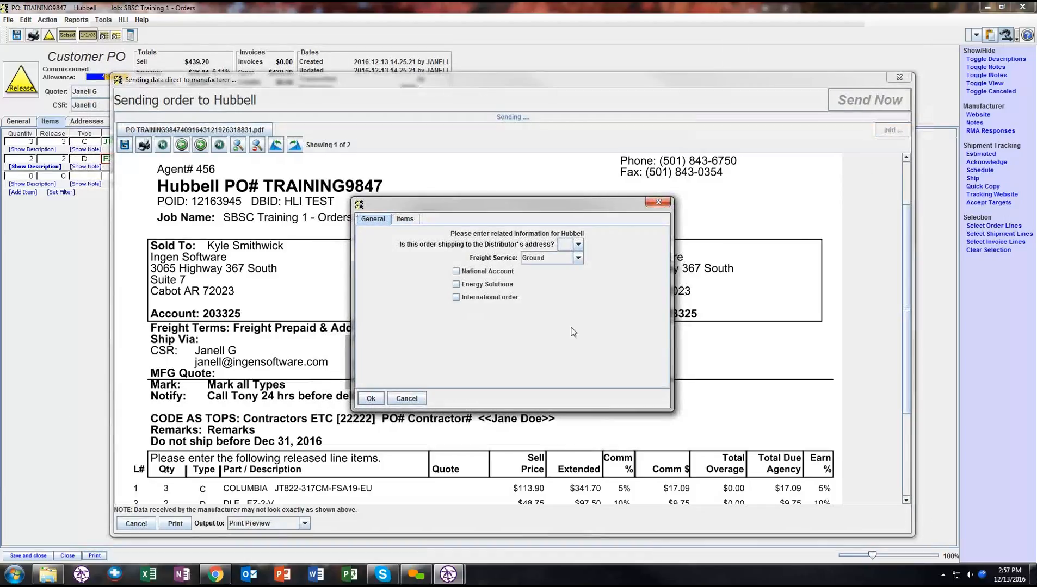
pyautogui.click(579, 245)
pyautogui.click(578, 245)
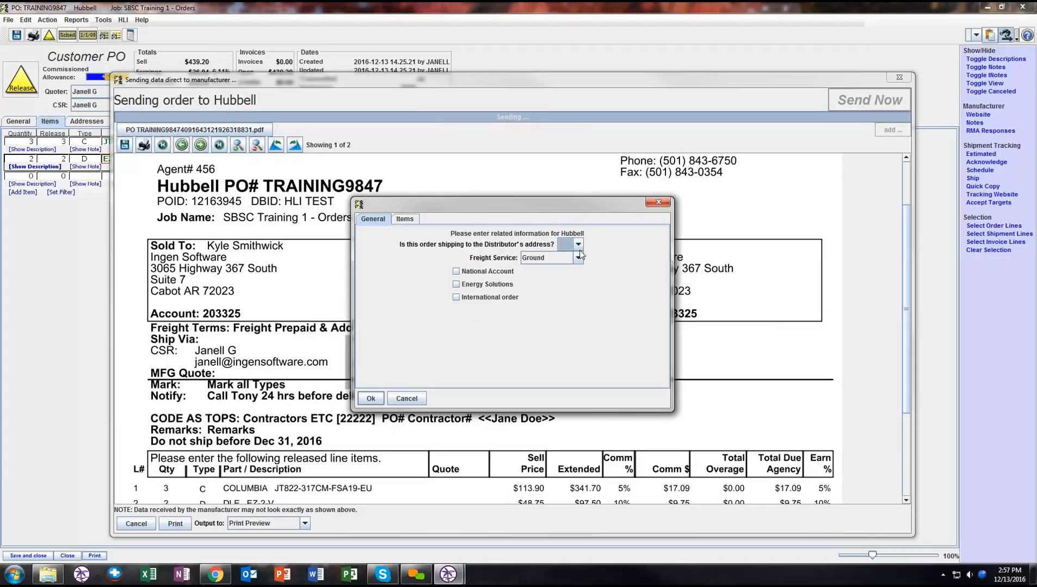
pyautogui.click(579, 245)
pyautogui.click(650, 361)
# - Examine the warehouse choices for shipping the individual items, return to the general information, and cancel the transmission
pyautogui.click(413, 219)
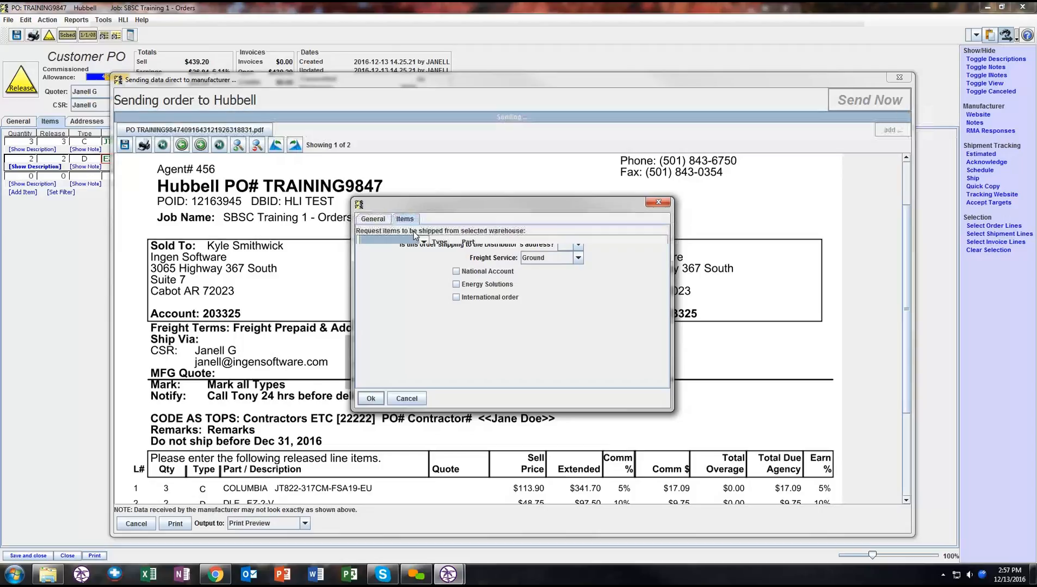
pyautogui.click(424, 258)
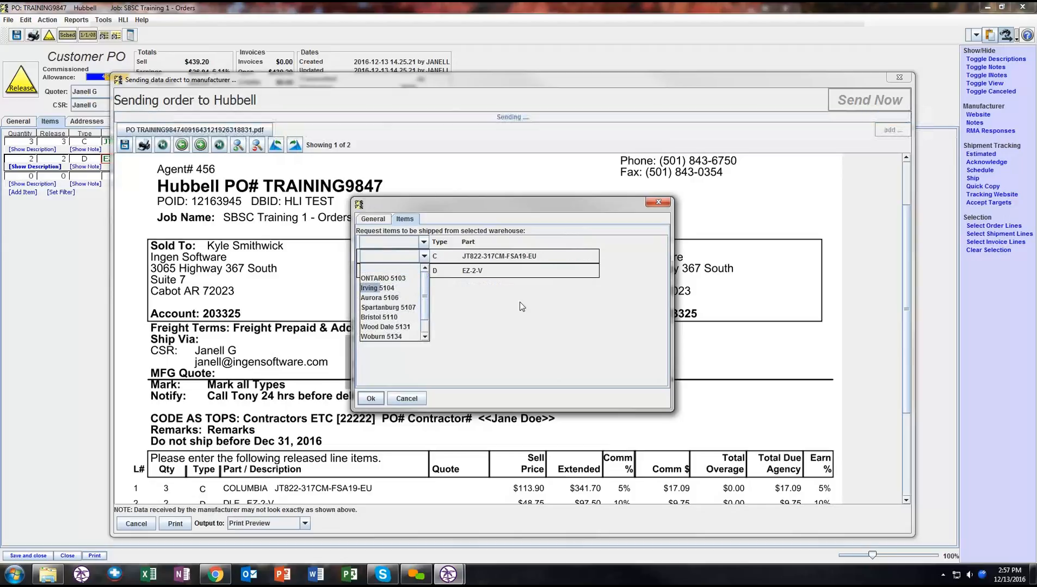
pyautogui.click(364, 241)
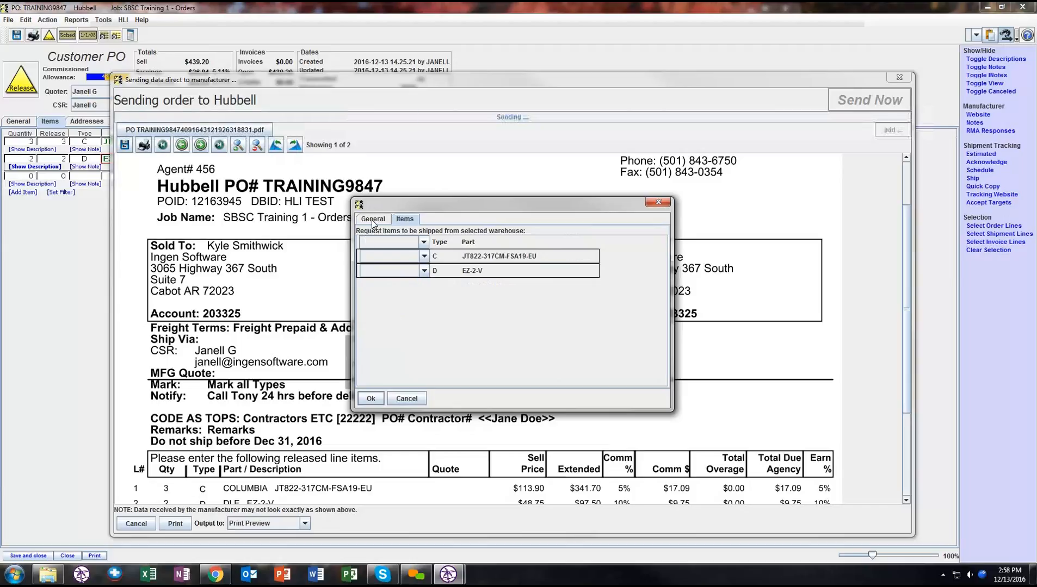
pyautogui.click(373, 220)
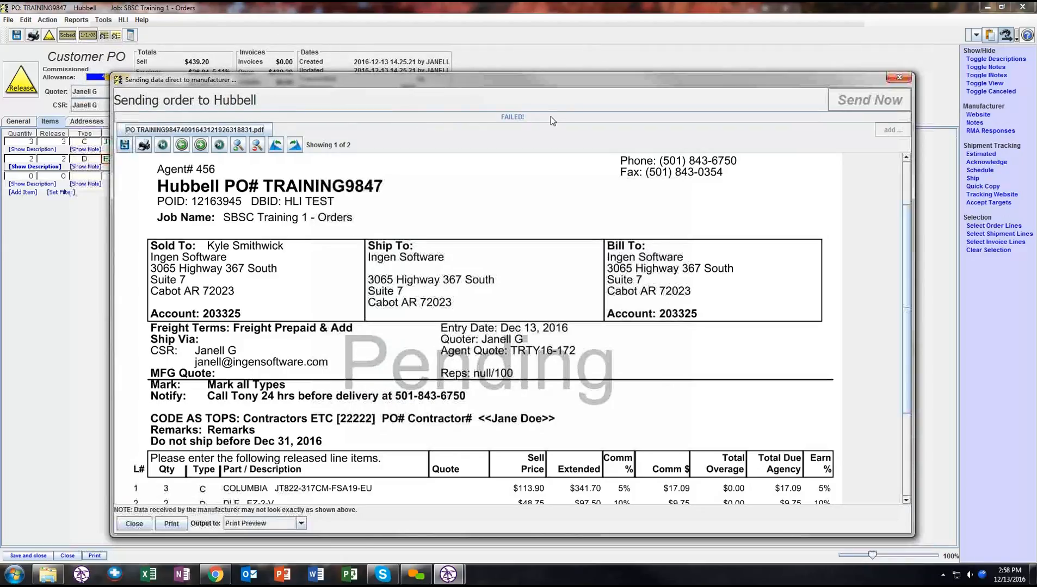
# - Choose Local Printer as the output for the unsent Hubbell order and close the sending window
pyautogui.click(288, 526)
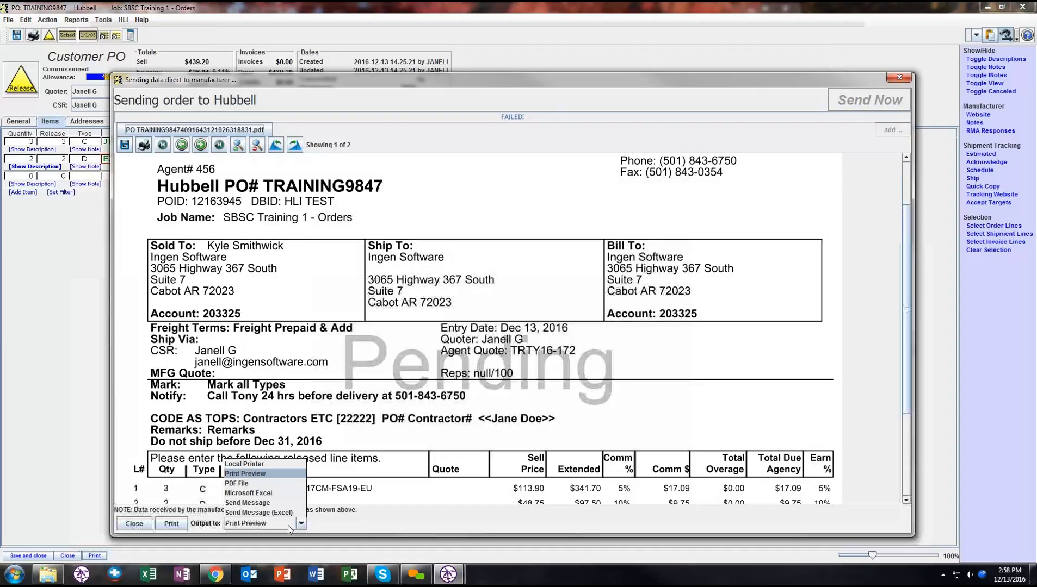
pyautogui.click(276, 468)
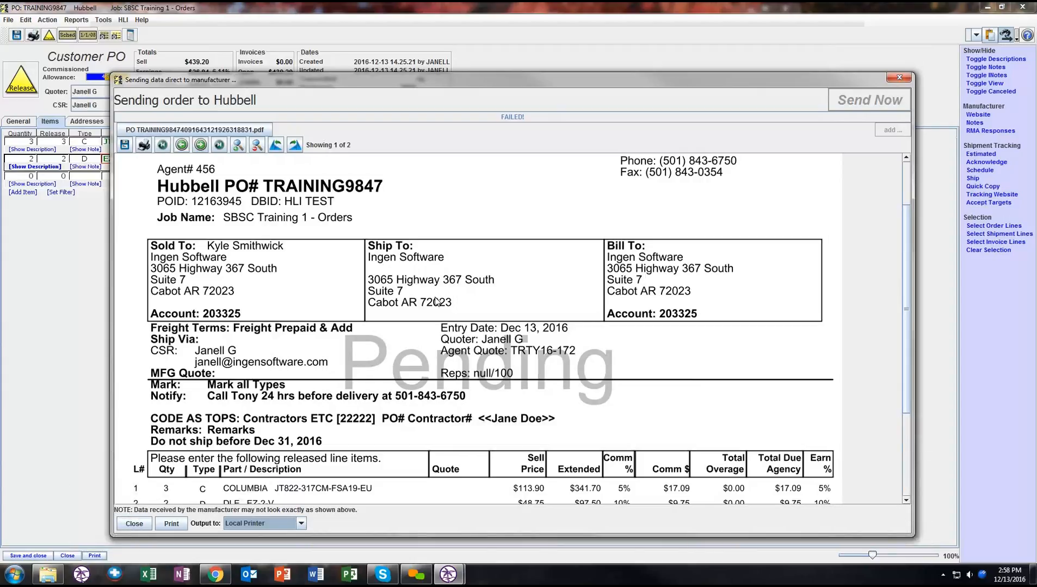
pyautogui.click(134, 524)
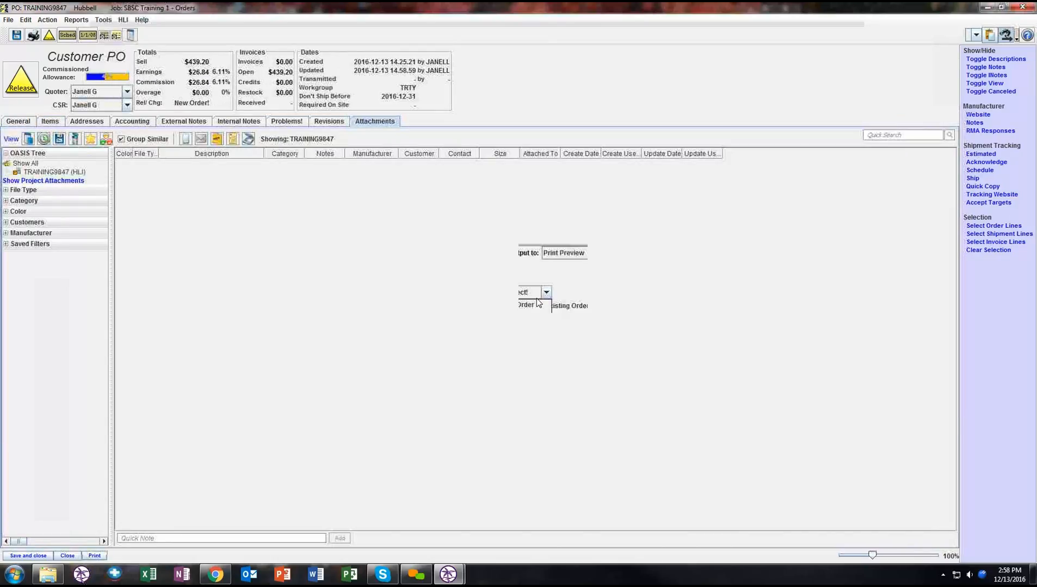
# - Print the purchase order to a PDF File, including the customer copy and the manufacturer copy set to Sending Order
pyautogui.click(528, 306)
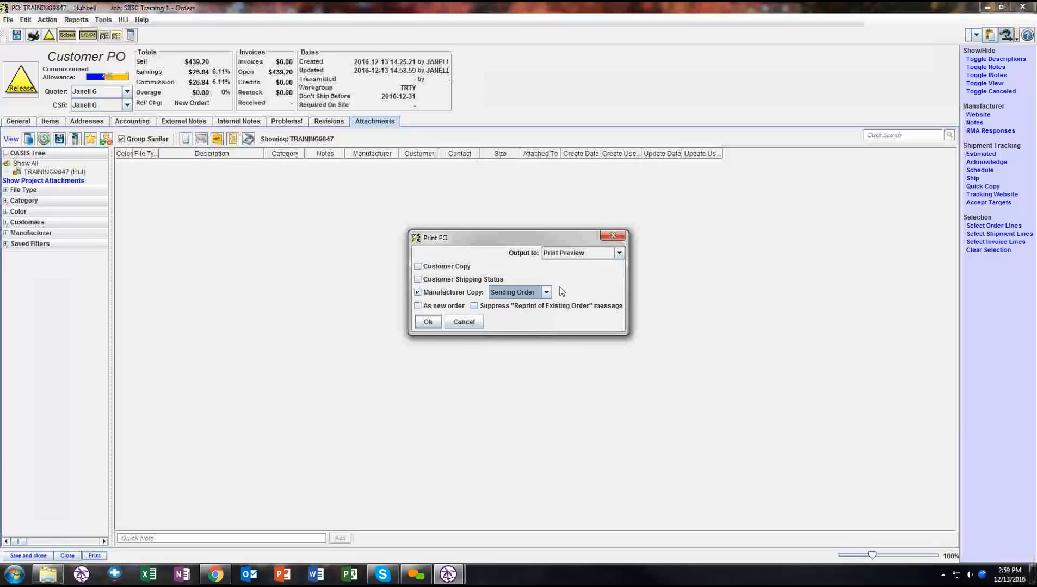
pyautogui.click(559, 258)
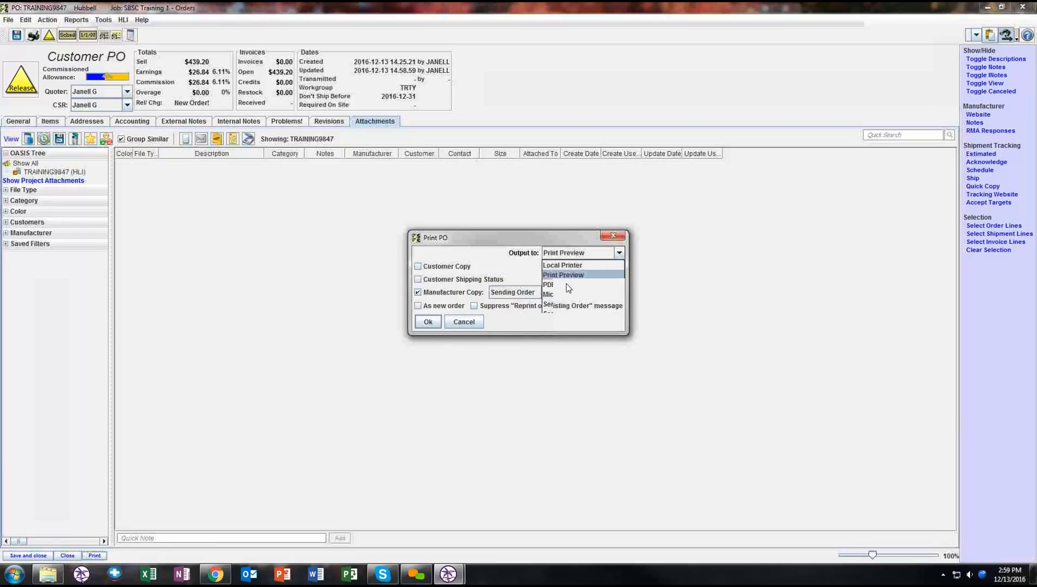
pyautogui.click(564, 287)
pyautogui.click(419, 267)
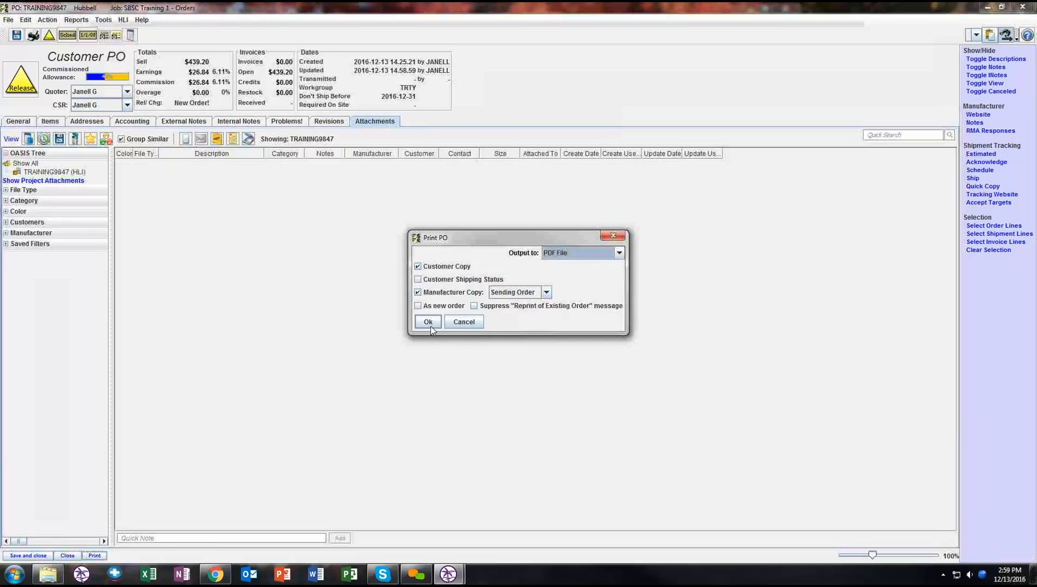
pyautogui.click(434, 325)
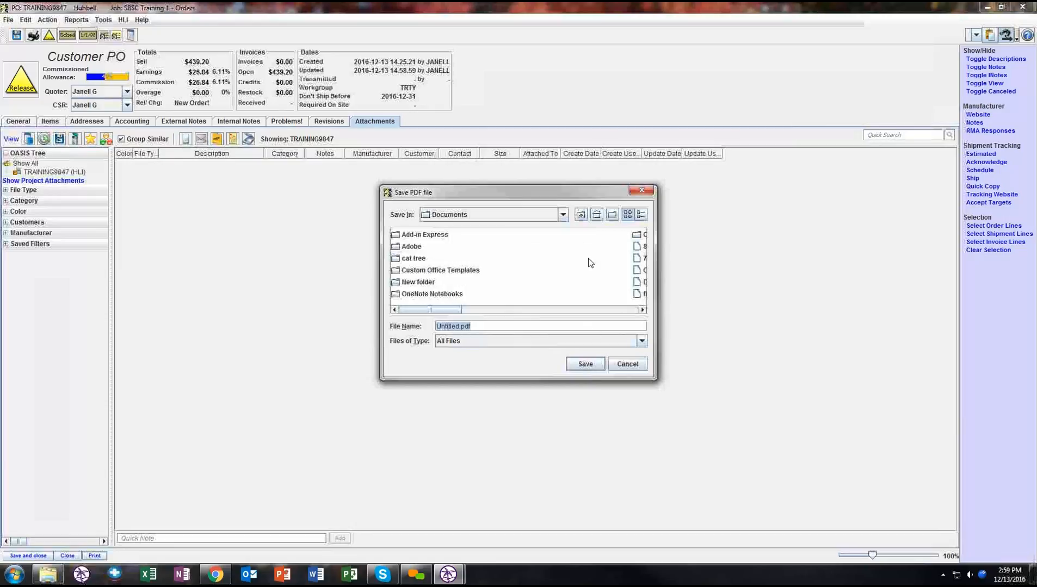
# - Save the purchase order PDF as Untitled.pdf on the Desktop
pyautogui.moveTo(622, 191); pyautogui.dragTo(684, 347)
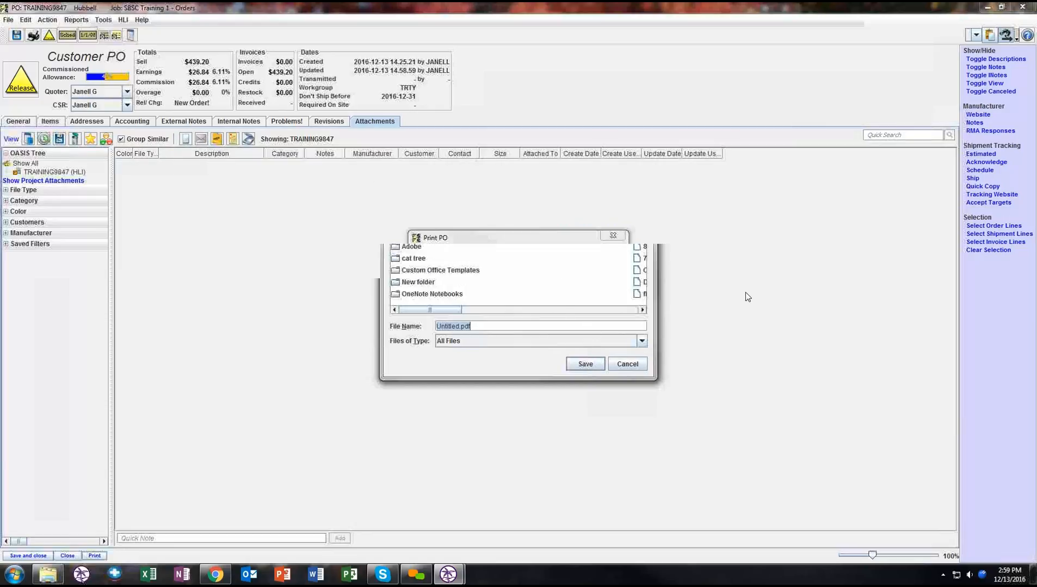
pyautogui.moveTo(670, 311); pyautogui.dragTo(552, 154)
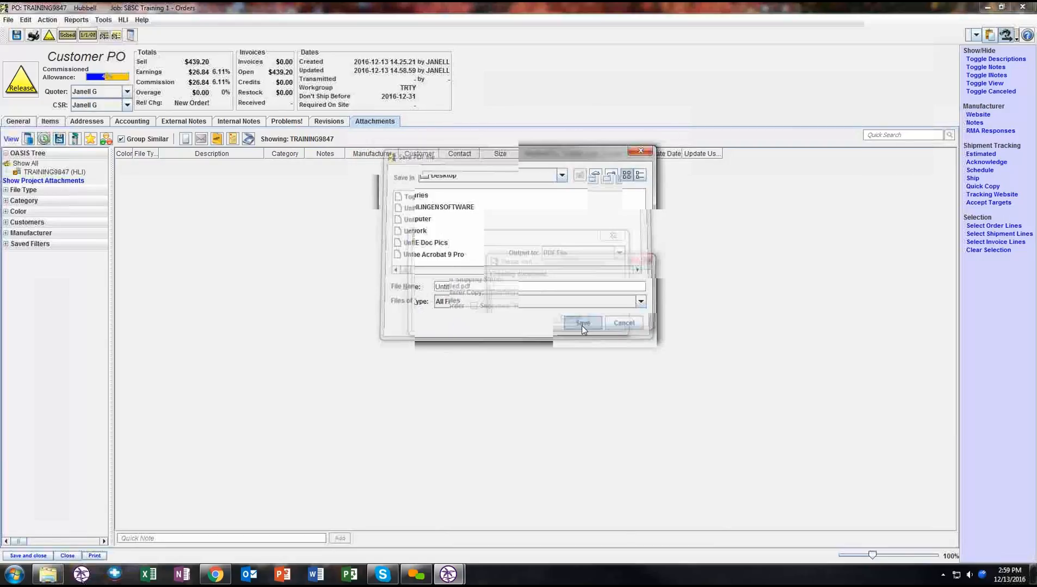
pyautogui.click(583, 325)
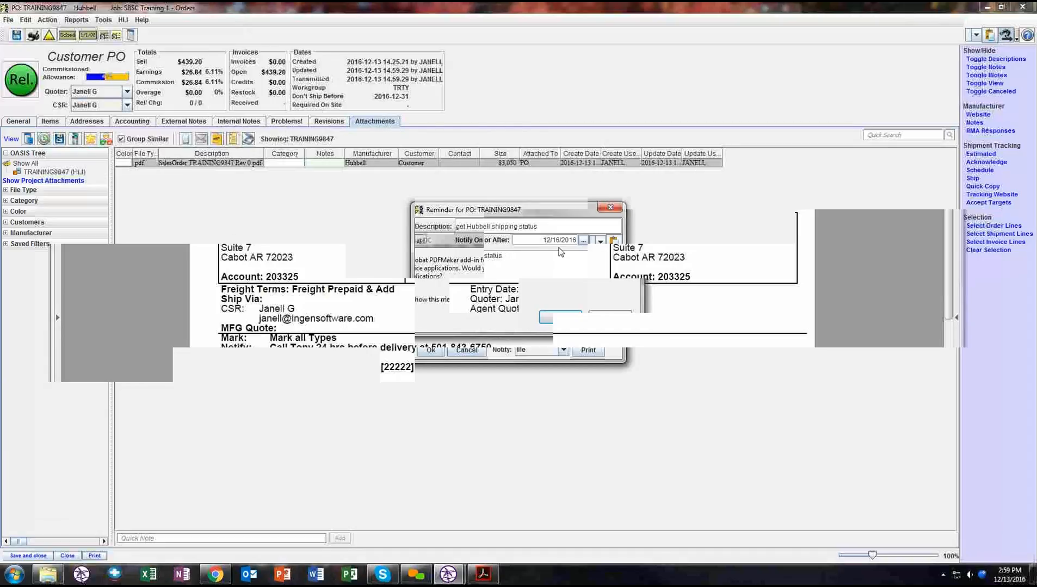
# - Set the Hubbell shipping status reminder to 01/10/2017, keep Me as the notified party, and save it
pyautogui.click(582, 240)
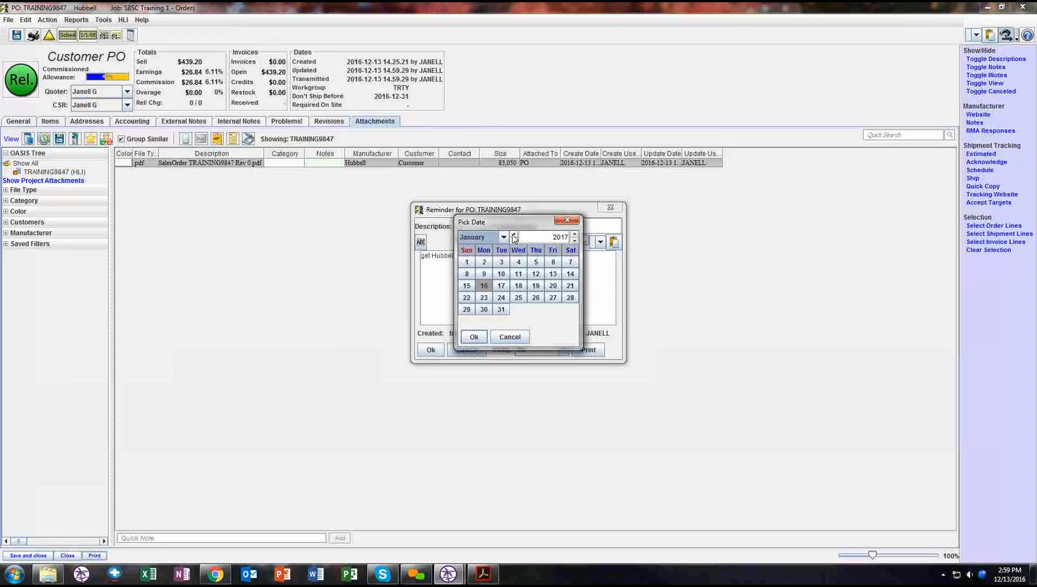
pyautogui.click(501, 274)
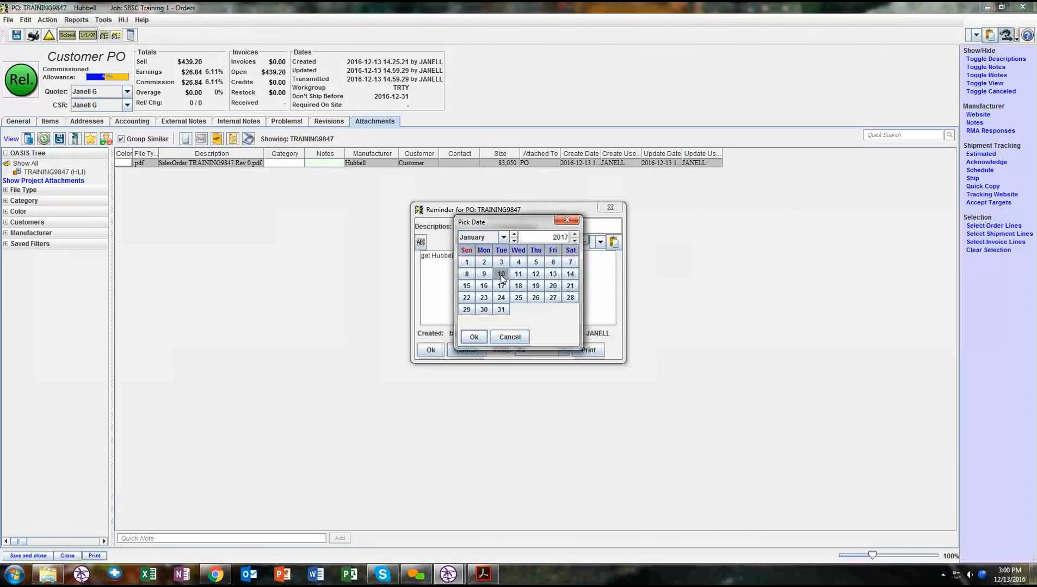
pyautogui.click(473, 336)
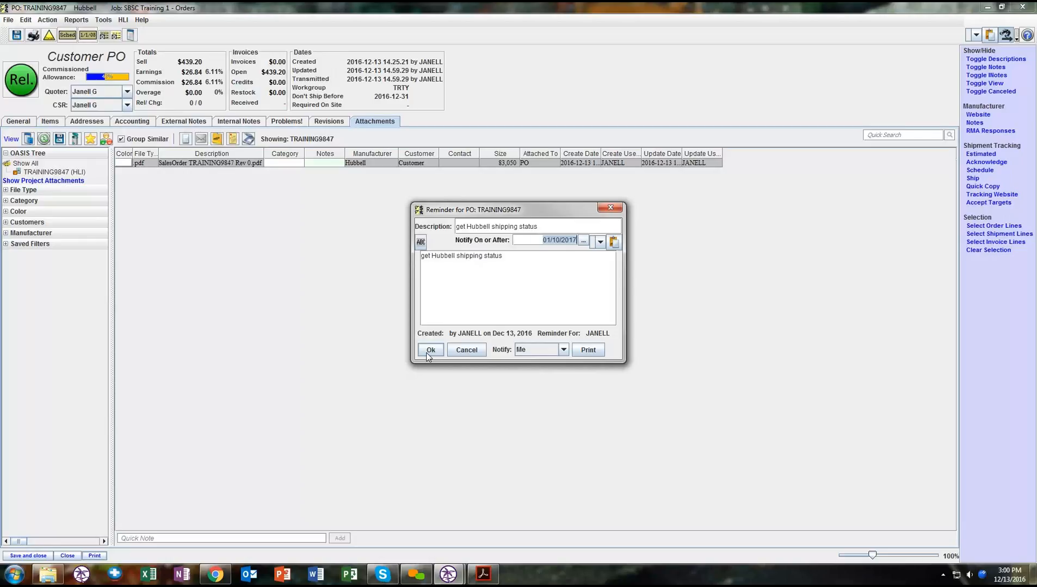
pyautogui.click(542, 351)
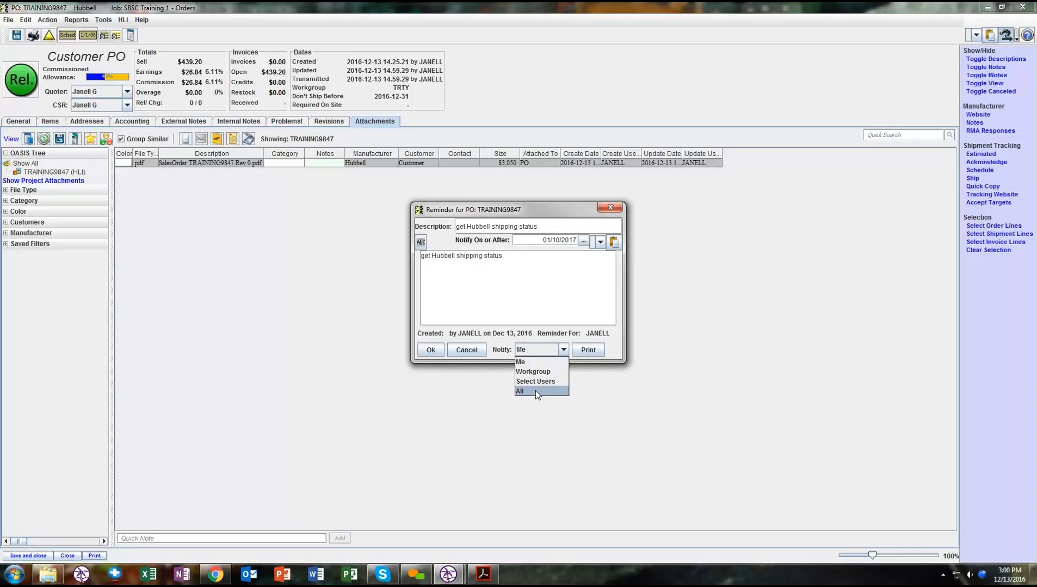
pyautogui.click(532, 359)
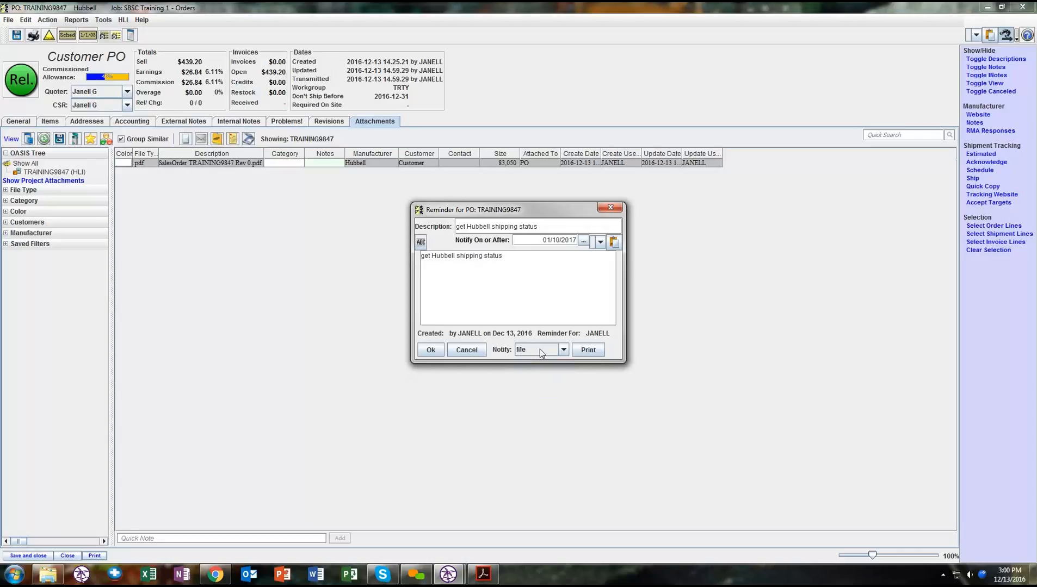
pyautogui.click(431, 350)
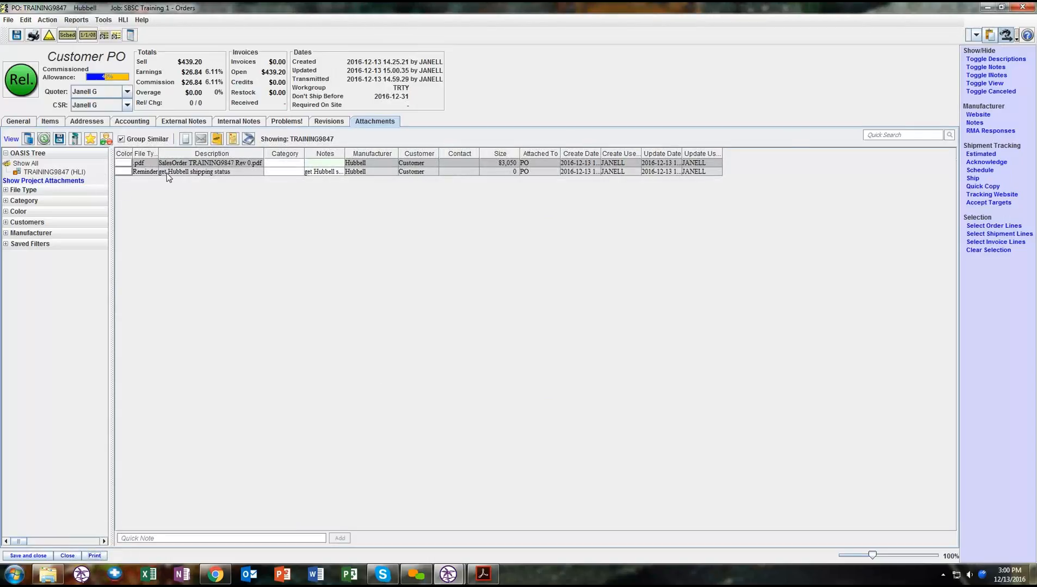
# - Open the sales order PDF from the purchase order's attachments, look it over, and close it
pyautogui.click(199, 166)
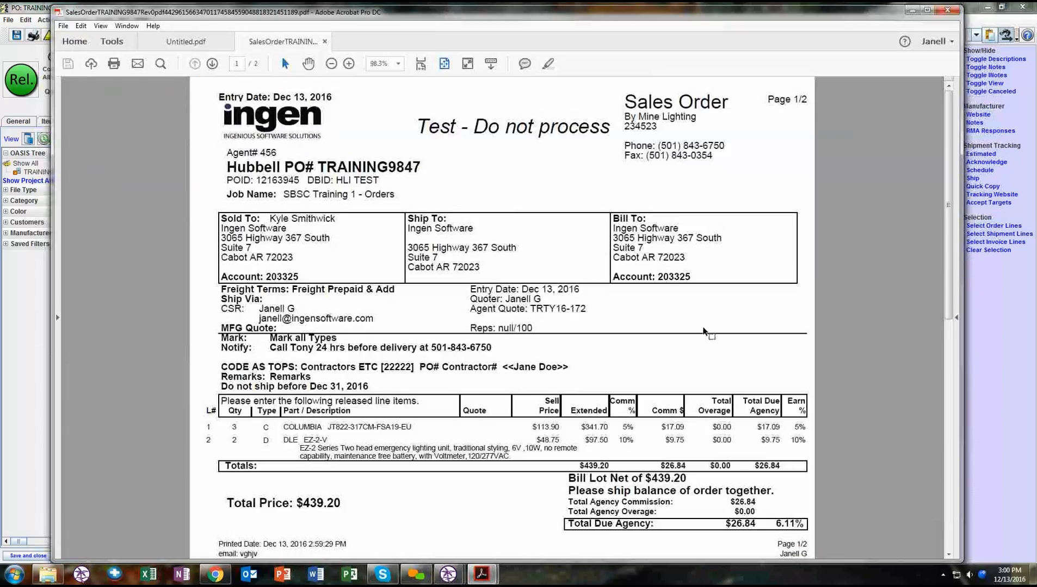
pyautogui.click(947, 10)
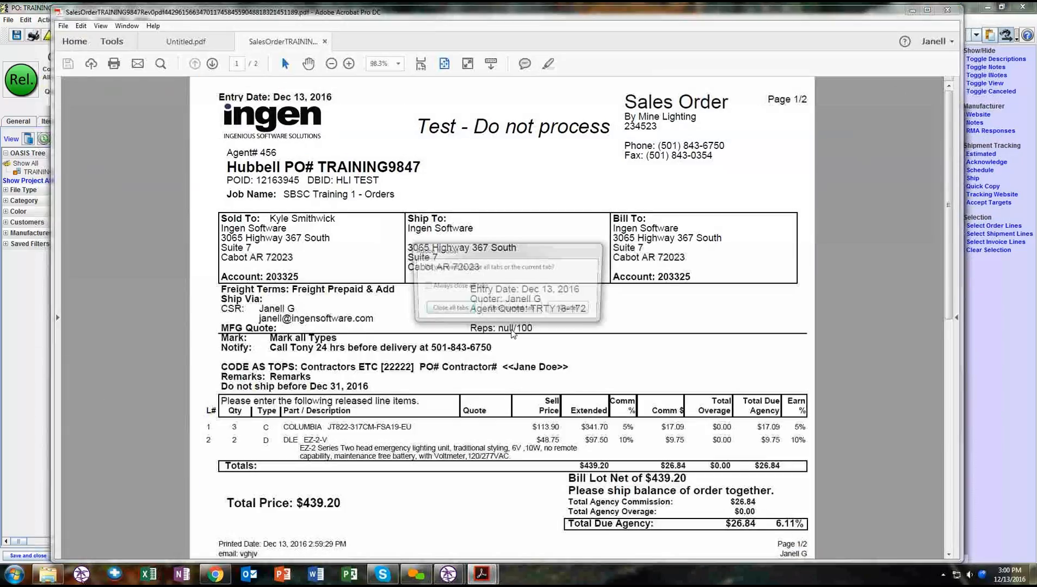
pyautogui.click(511, 310)
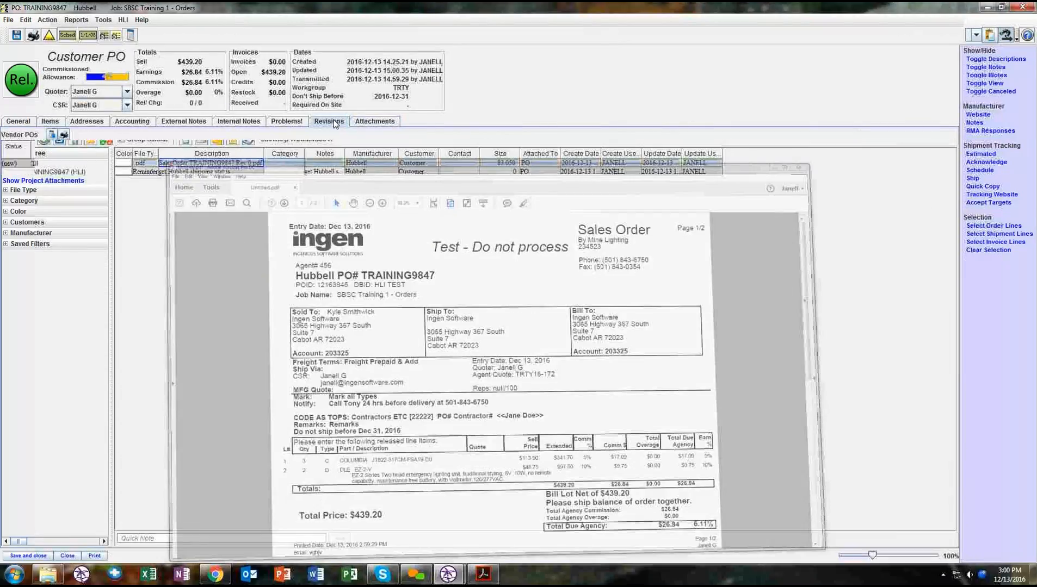
# - Open the purchase order's new revision from the revision history and review the stored sales order
pyautogui.doubleClick(261, 164)
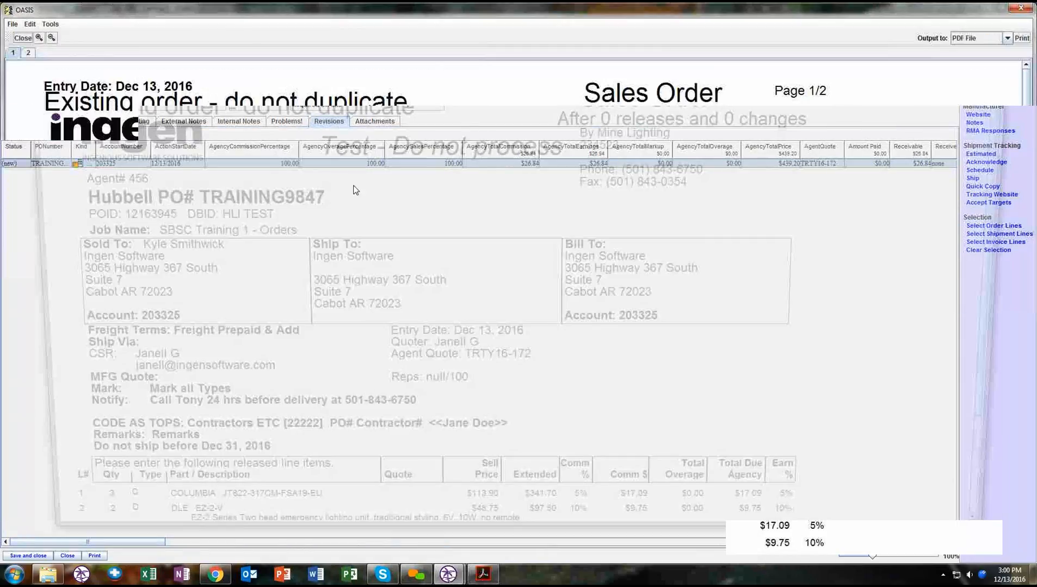
pyautogui.scroll(-2, 354, 181)
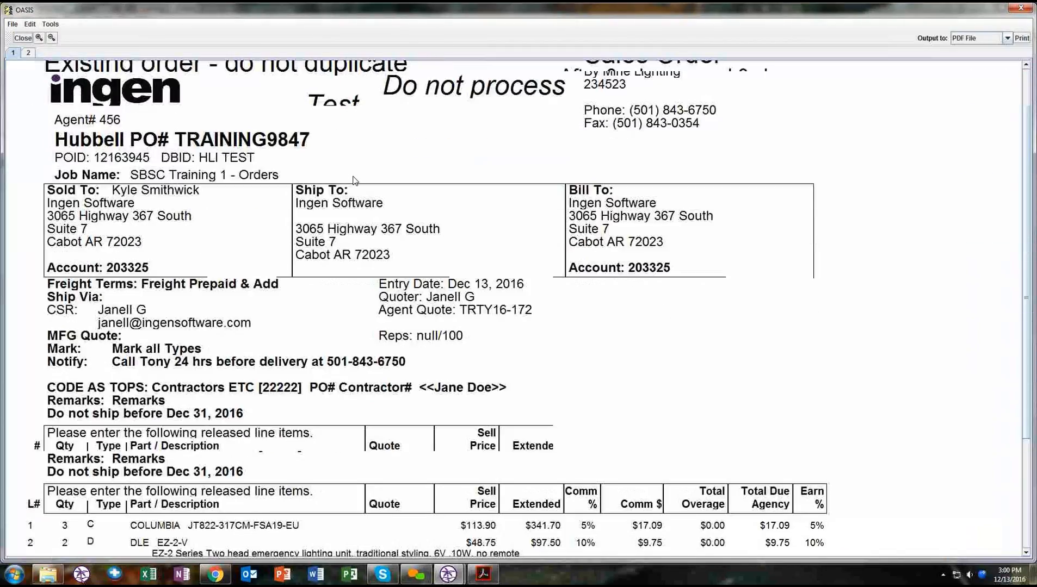
pyautogui.scroll(3, 354, 181)
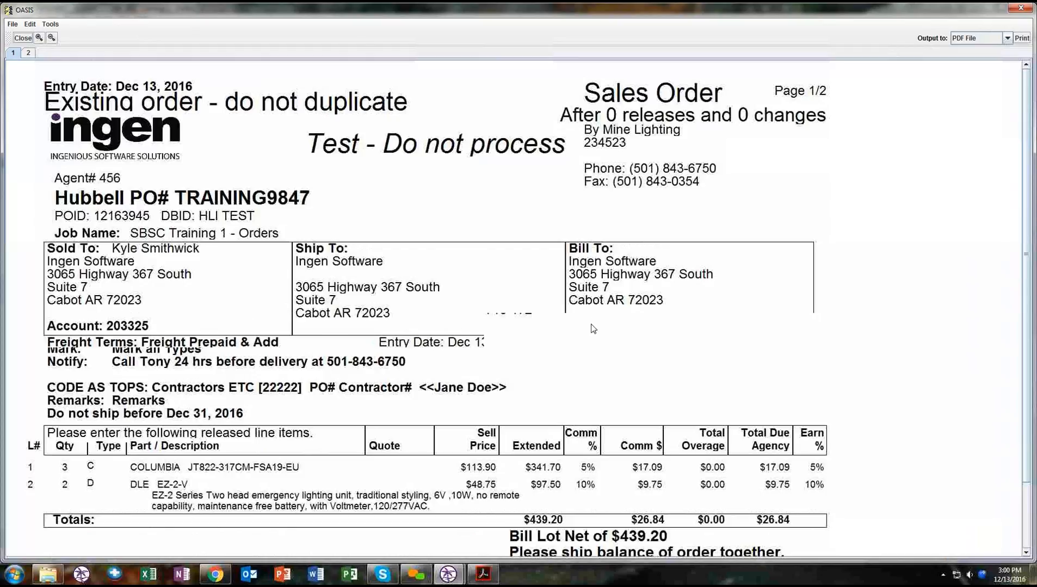
# - Look through the rest of the revision's sales order, close it, and return to the purchase order's general information
pyautogui.scroll(-5, 594, 313)
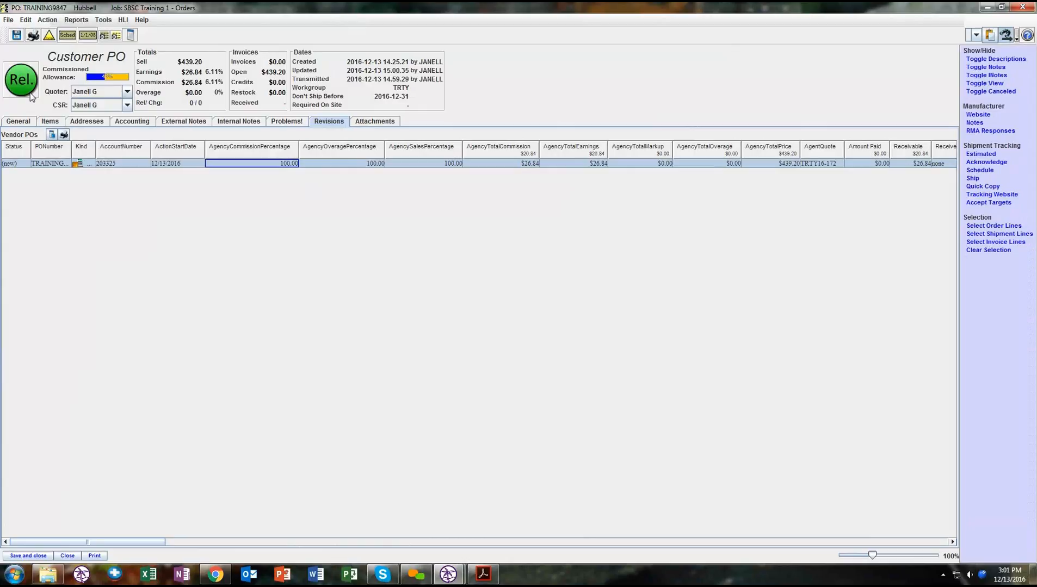
pyautogui.click(18, 122)
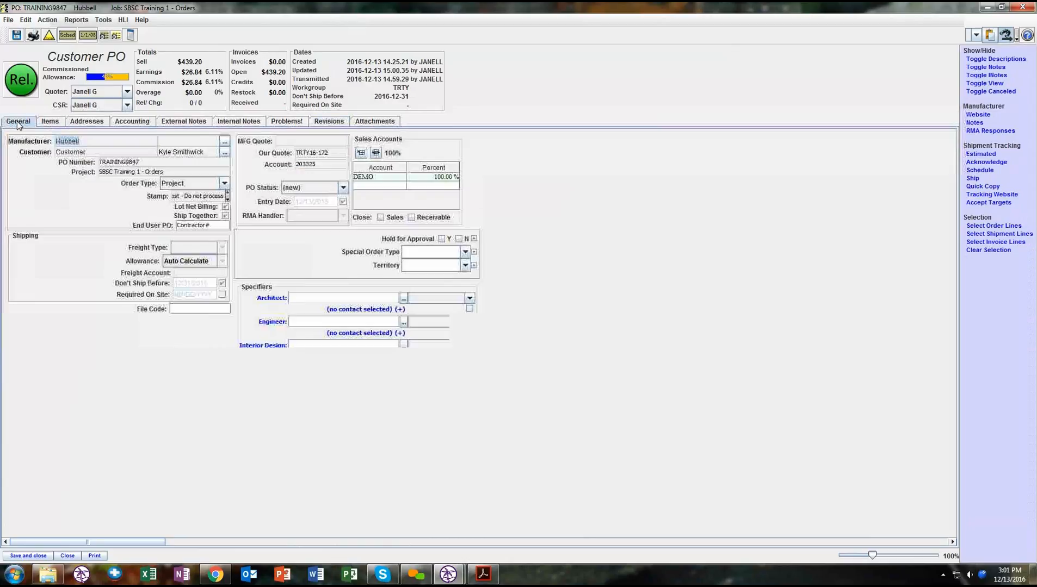
# - Look over the purchase order's line items, including the blank third line, and bring up its attachments
pyautogui.click(51, 124)
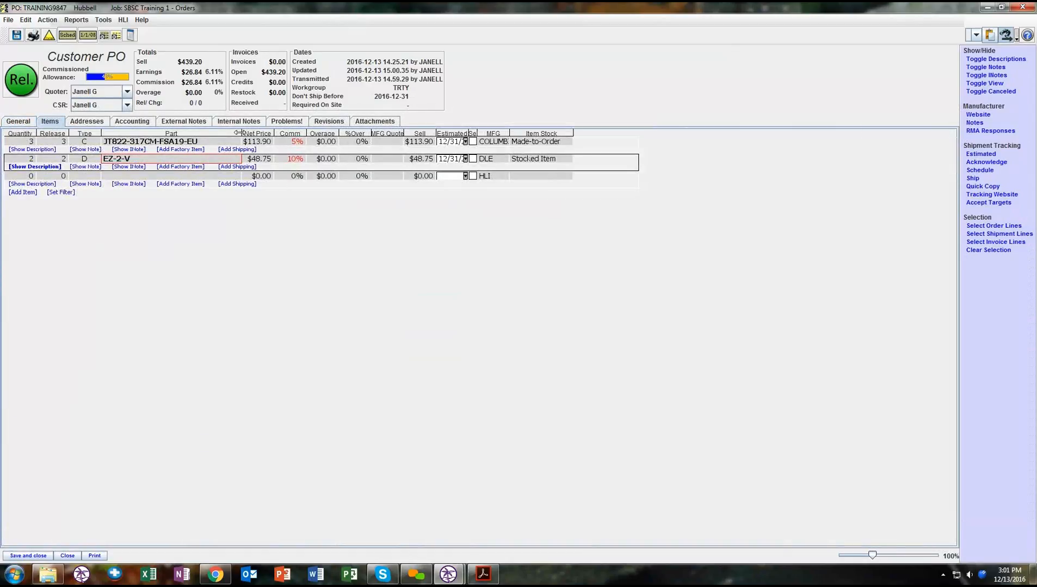
pyautogui.click(222, 146)
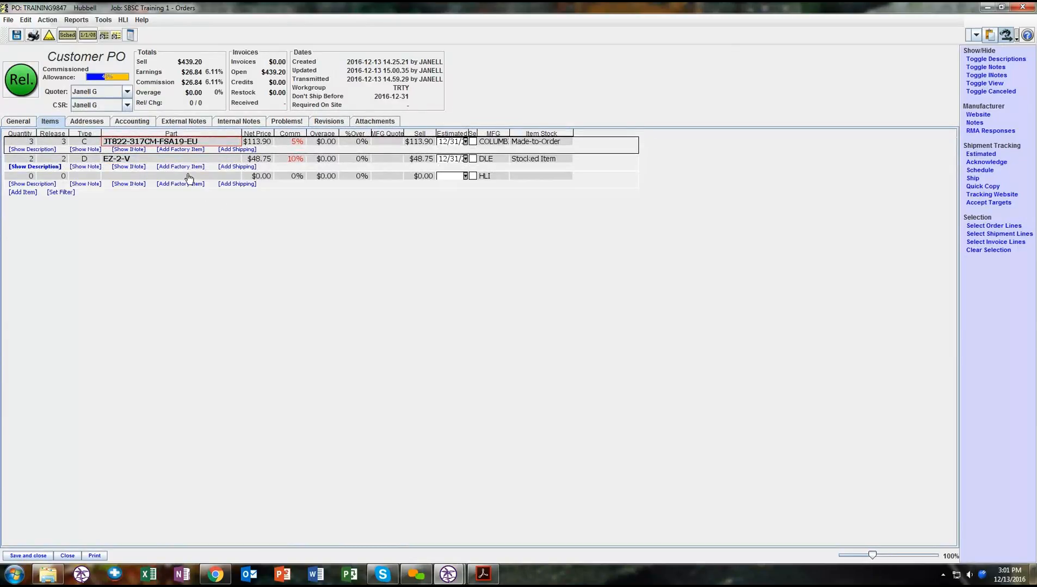
pyautogui.click(174, 163)
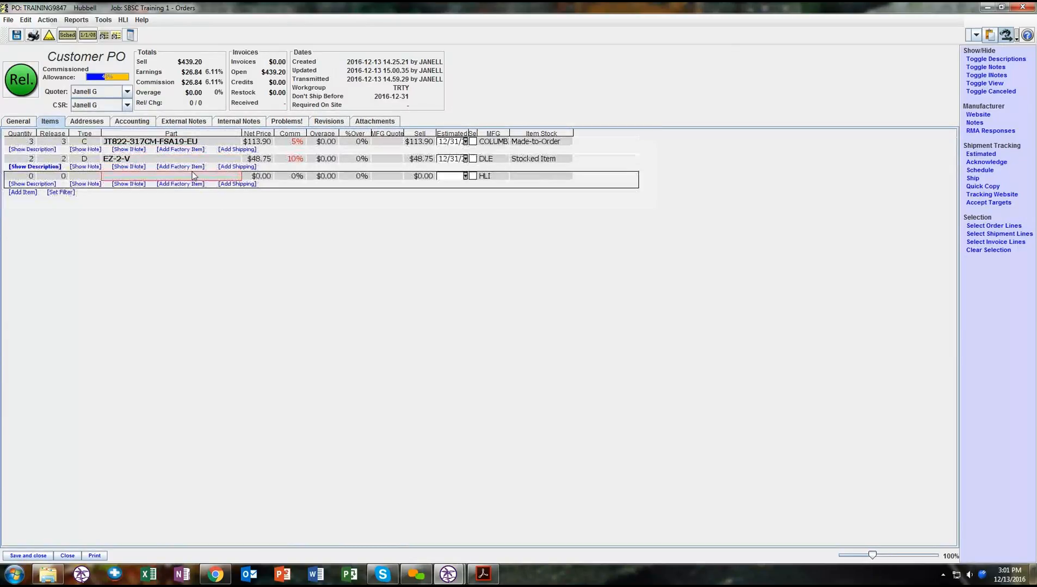
pyautogui.click(195, 176)
pyautogui.click(363, 122)
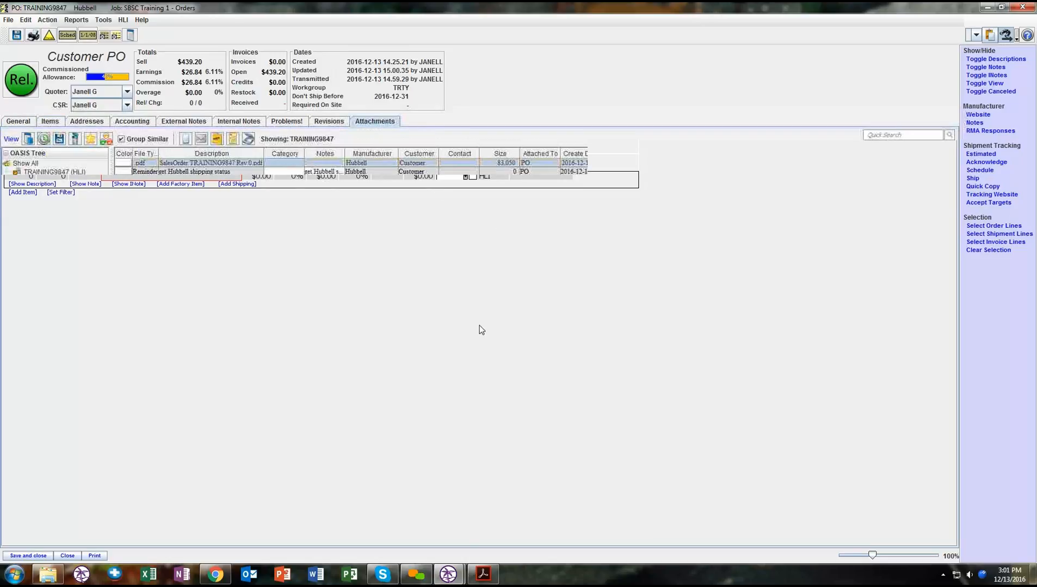